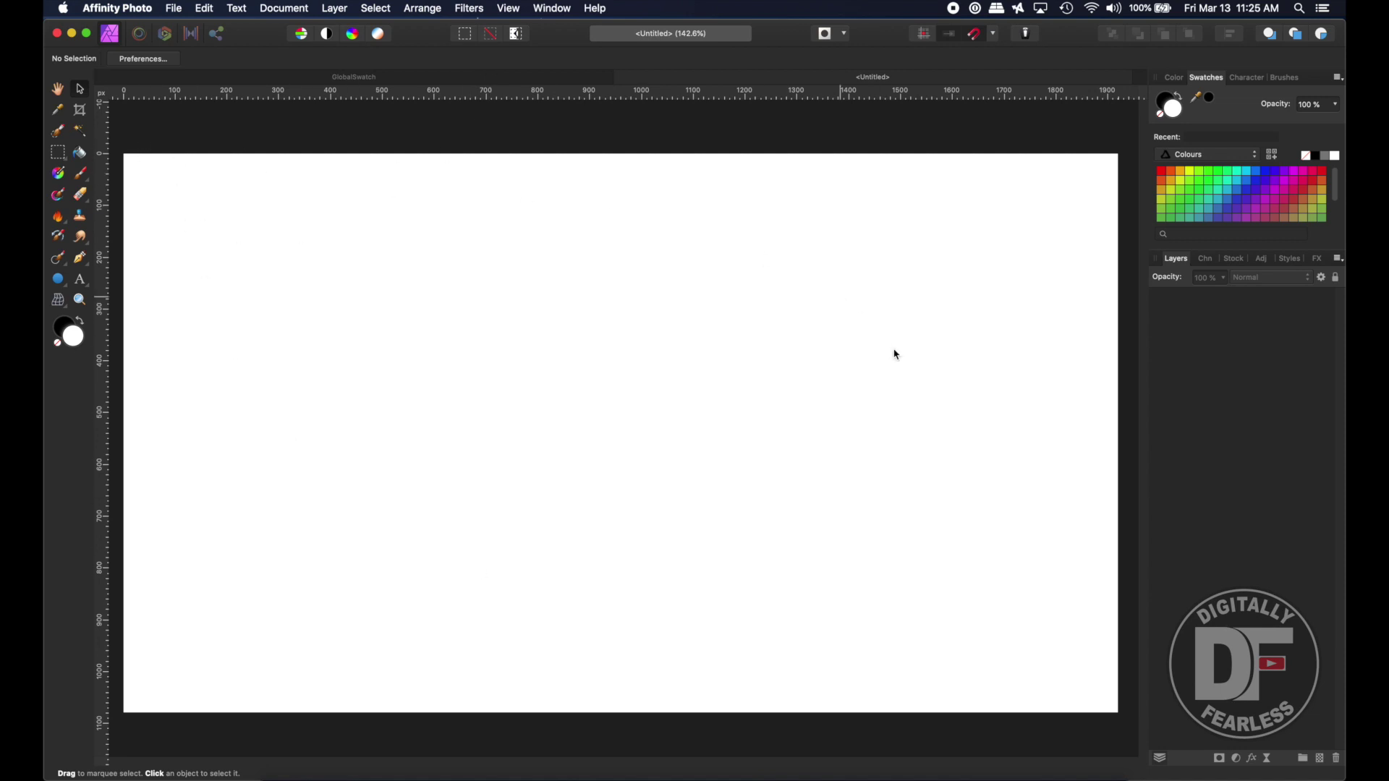
Check the document's pixel size, units and DPI in the resize settings
left_click(300, 10)
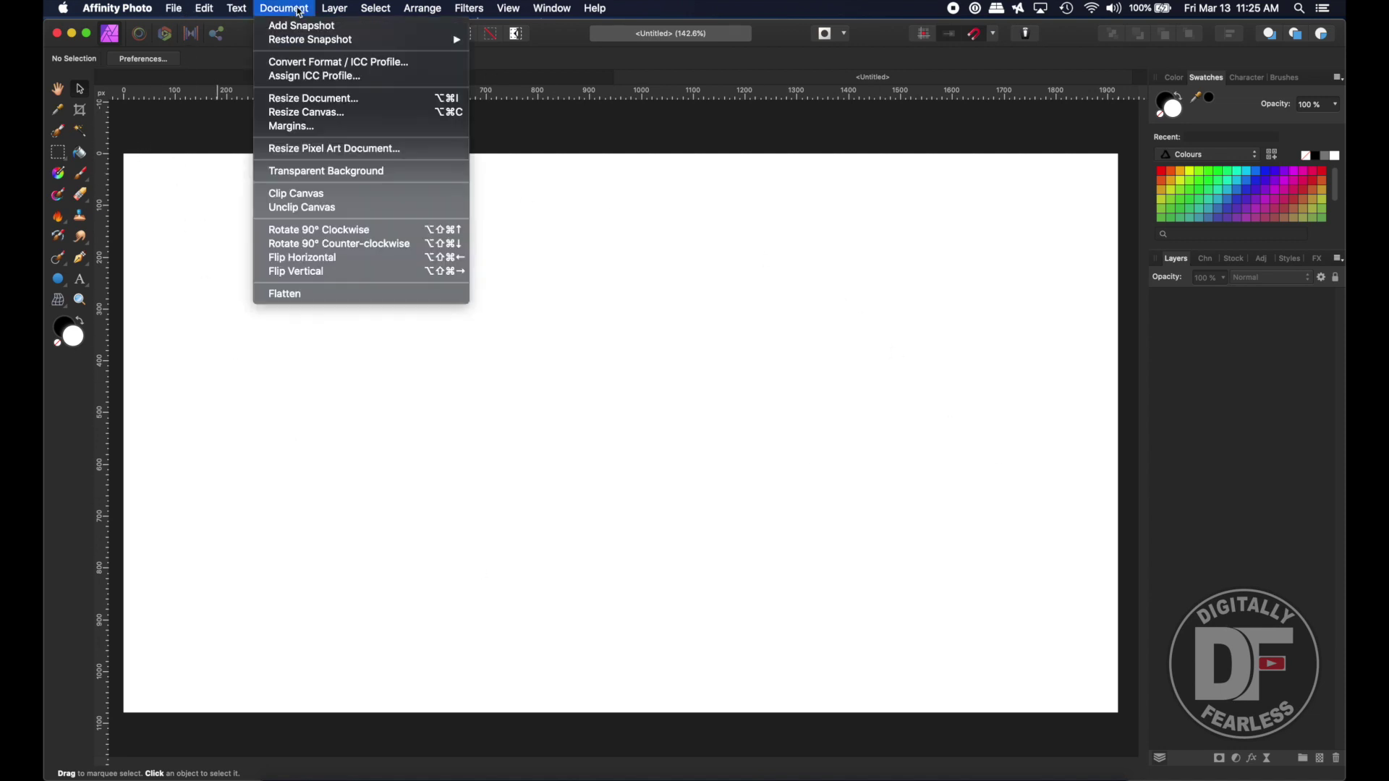
left_click(304, 100)
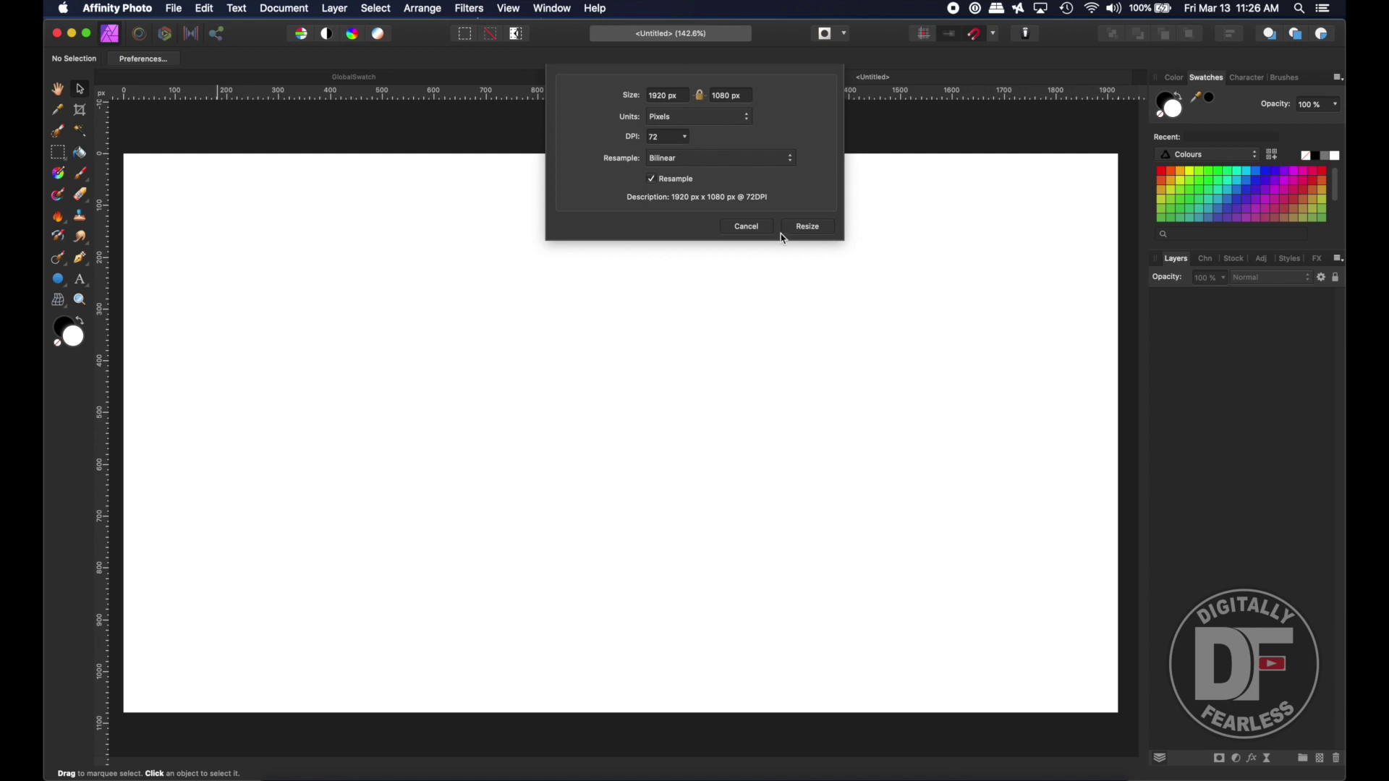
left_click(747, 226)
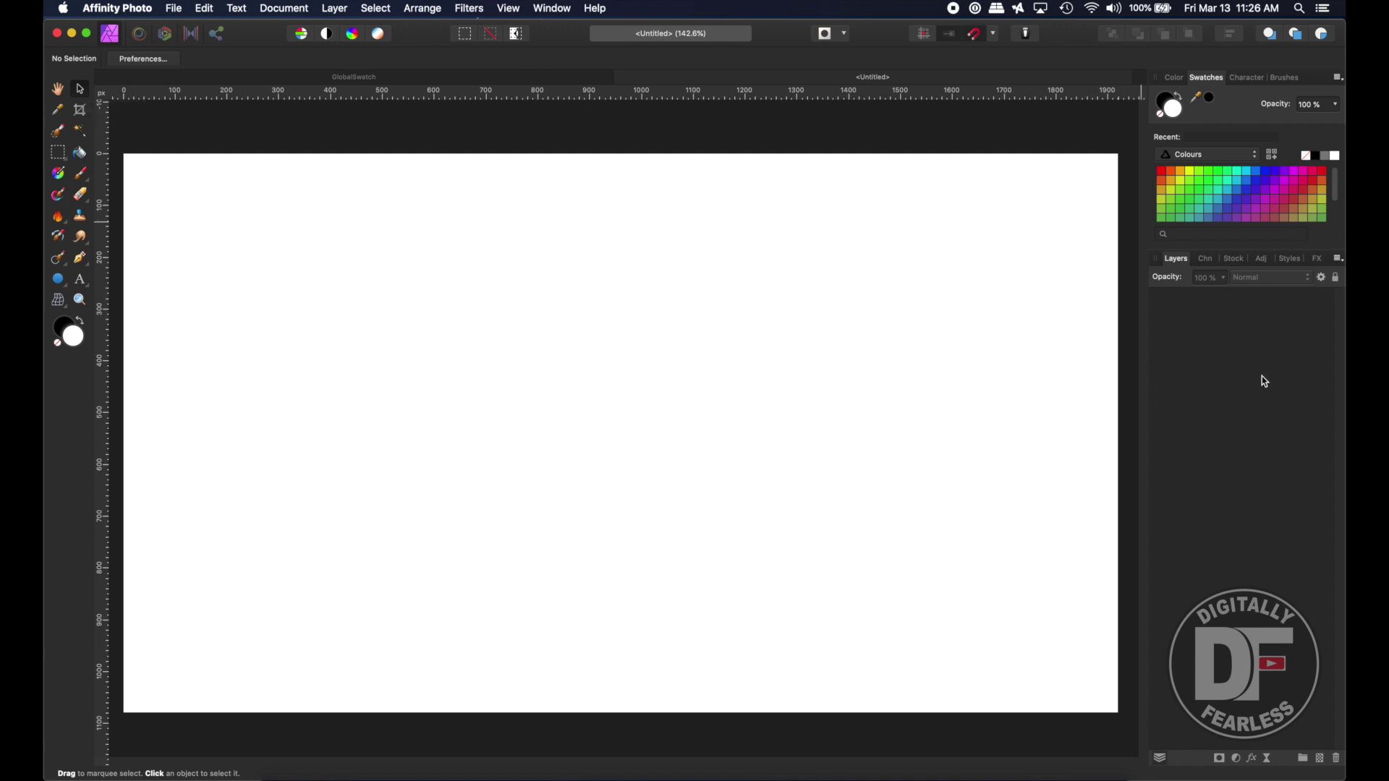
Draw a cog shape about 870 px wide in the middle of the canvas and fill it blue (H 239, S 100, L 50)
left_click(59, 287)
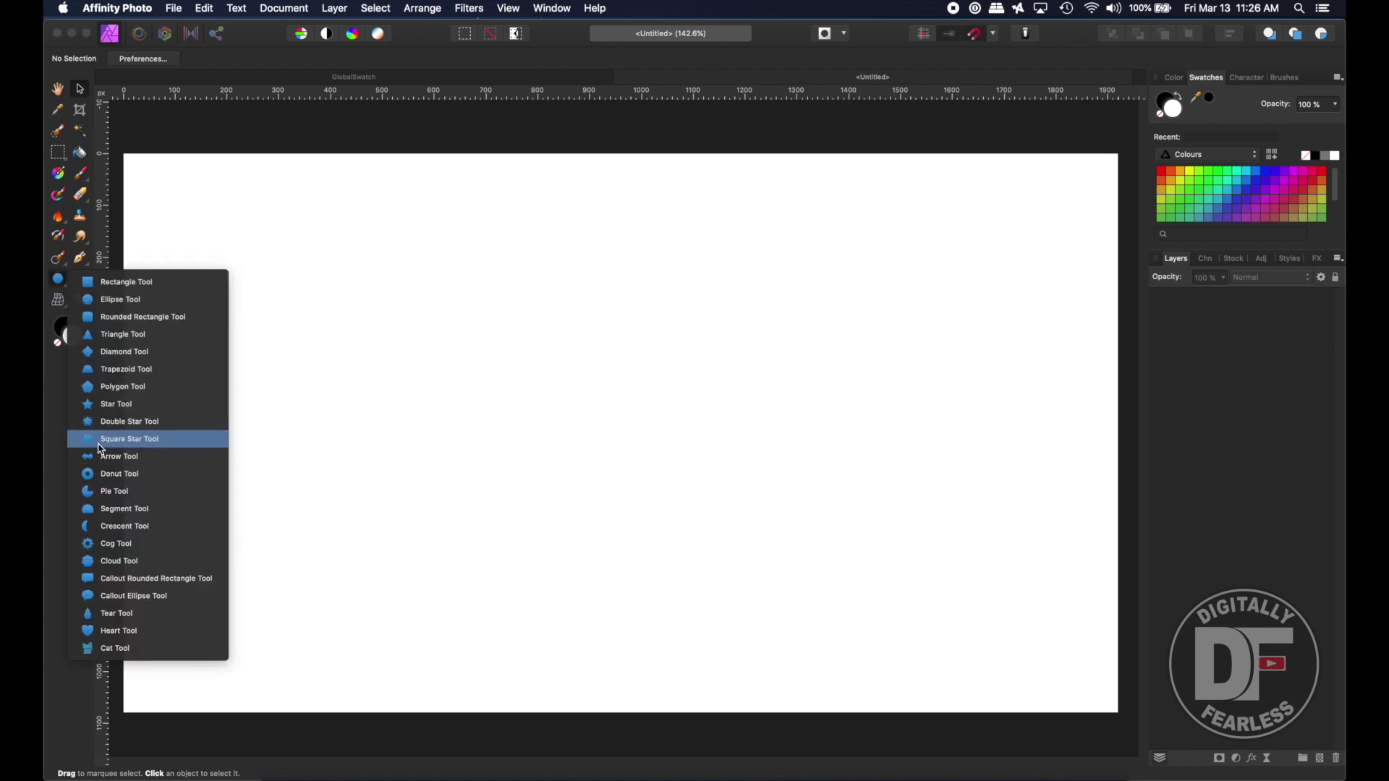
left_click(105, 543)
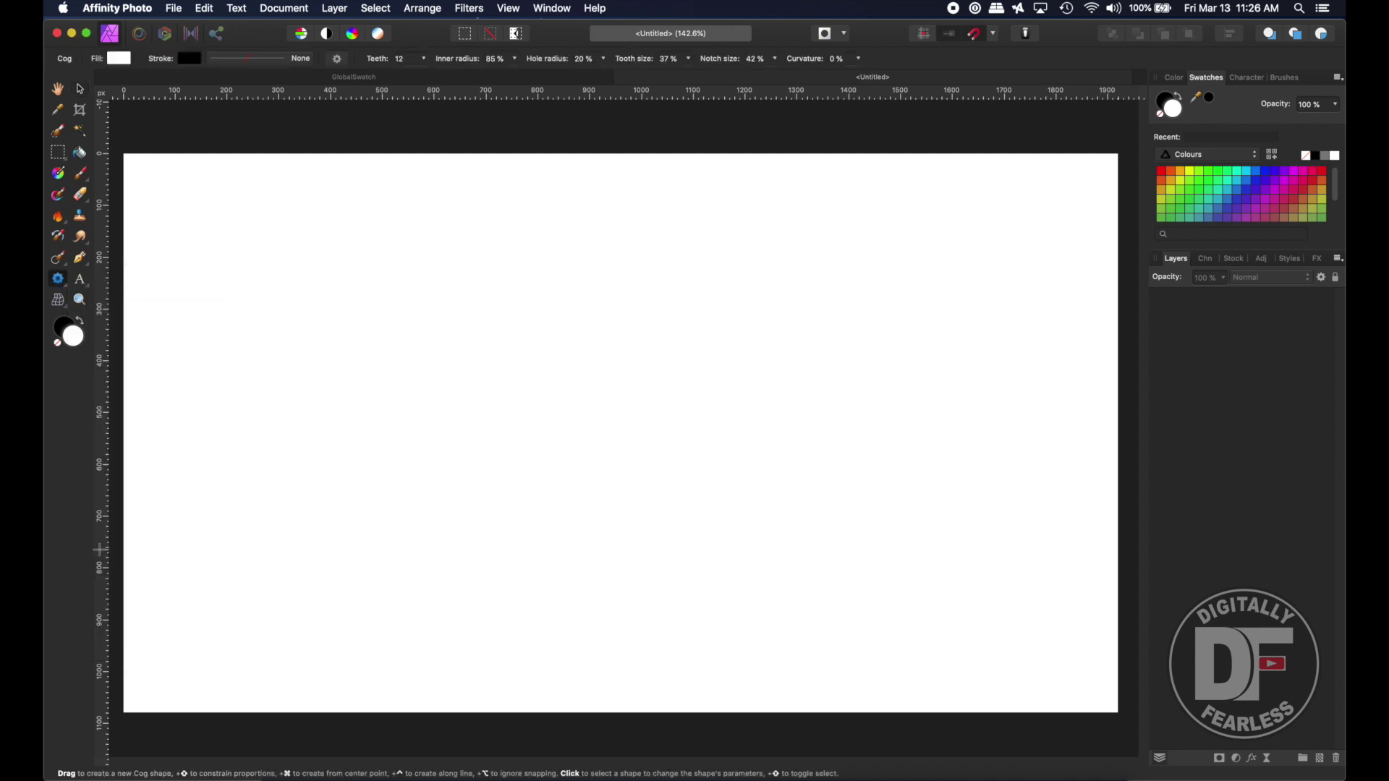
left_click_drag(326, 234, 807, 653)
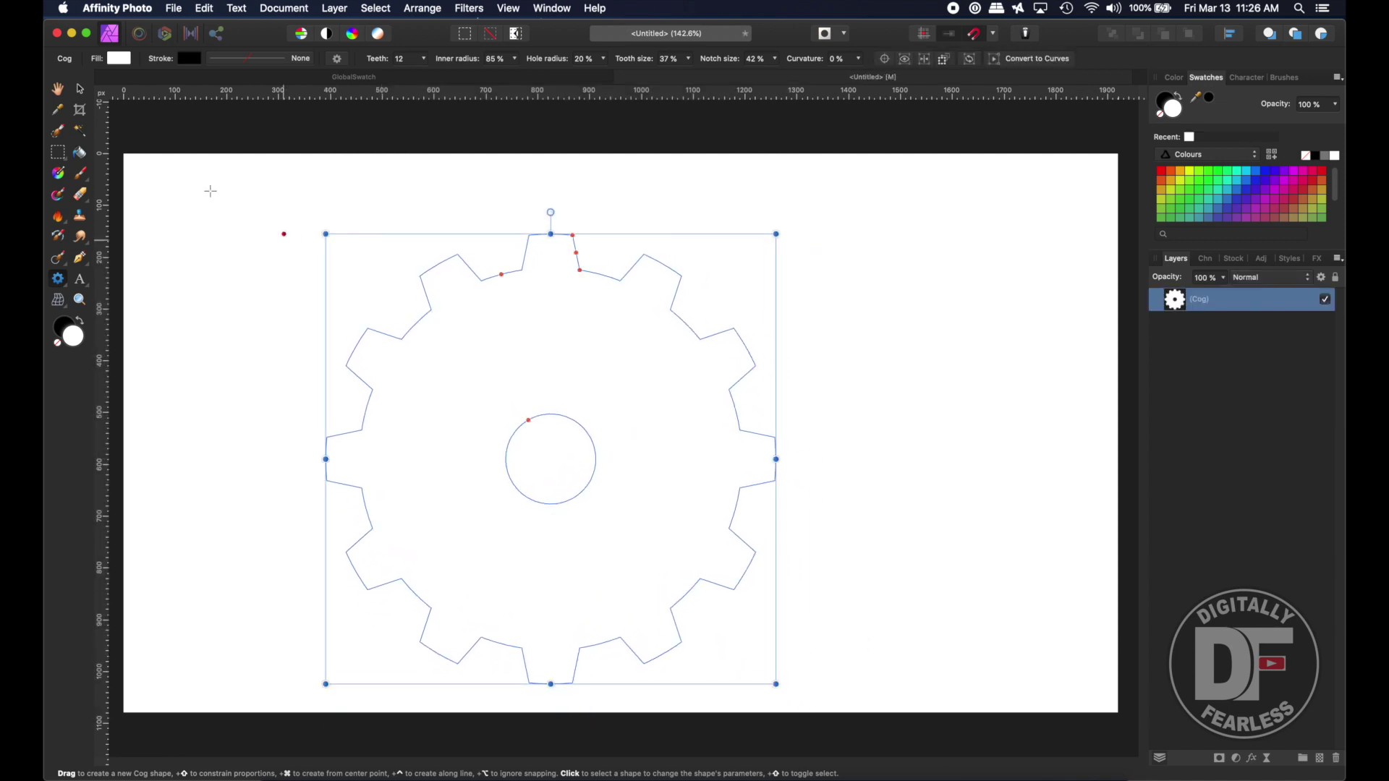
left_click(120, 59)
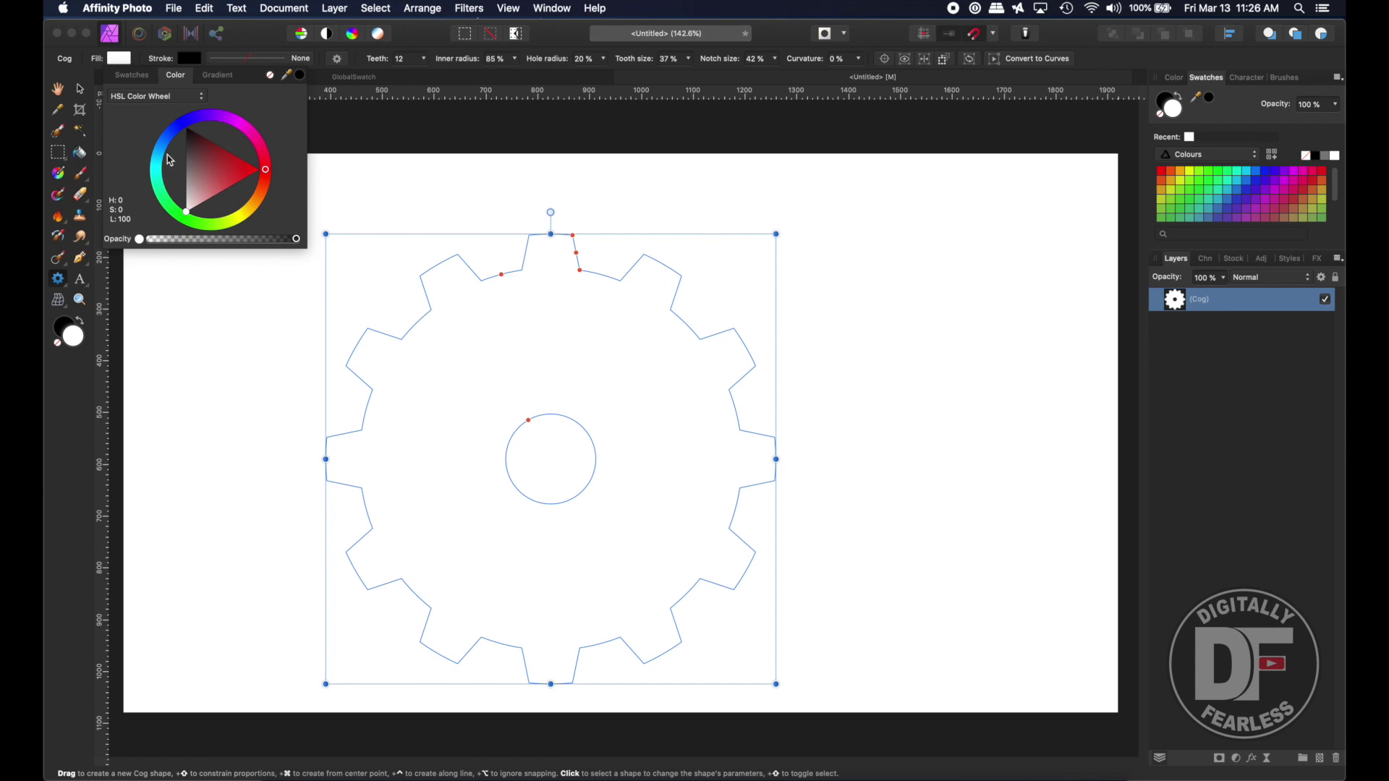
left_click_drag(162, 152, 184, 125)
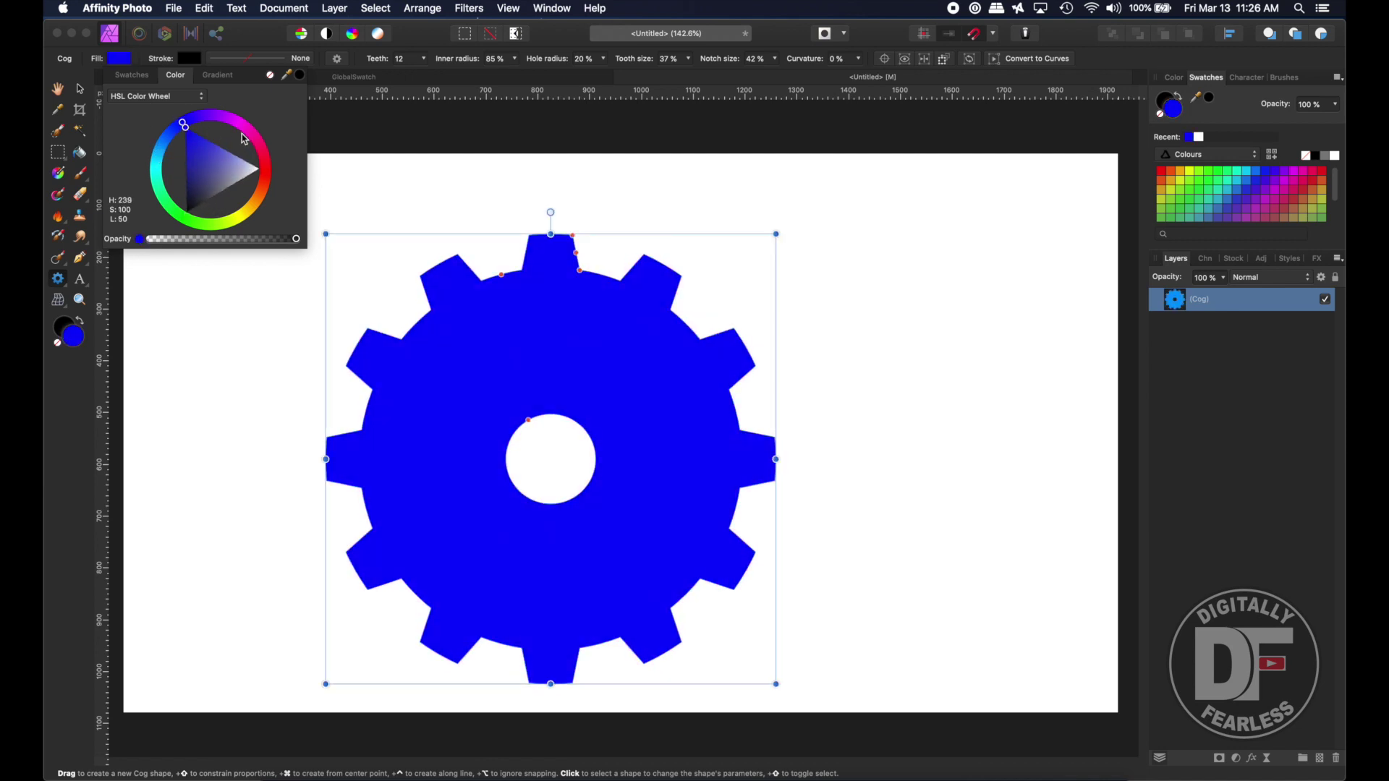
Move the cog up and to the left, and reshape it with a 75% hole radius and 25 teeth
left_click(79, 91)
left_click_drag(546, 341, 455, 308)
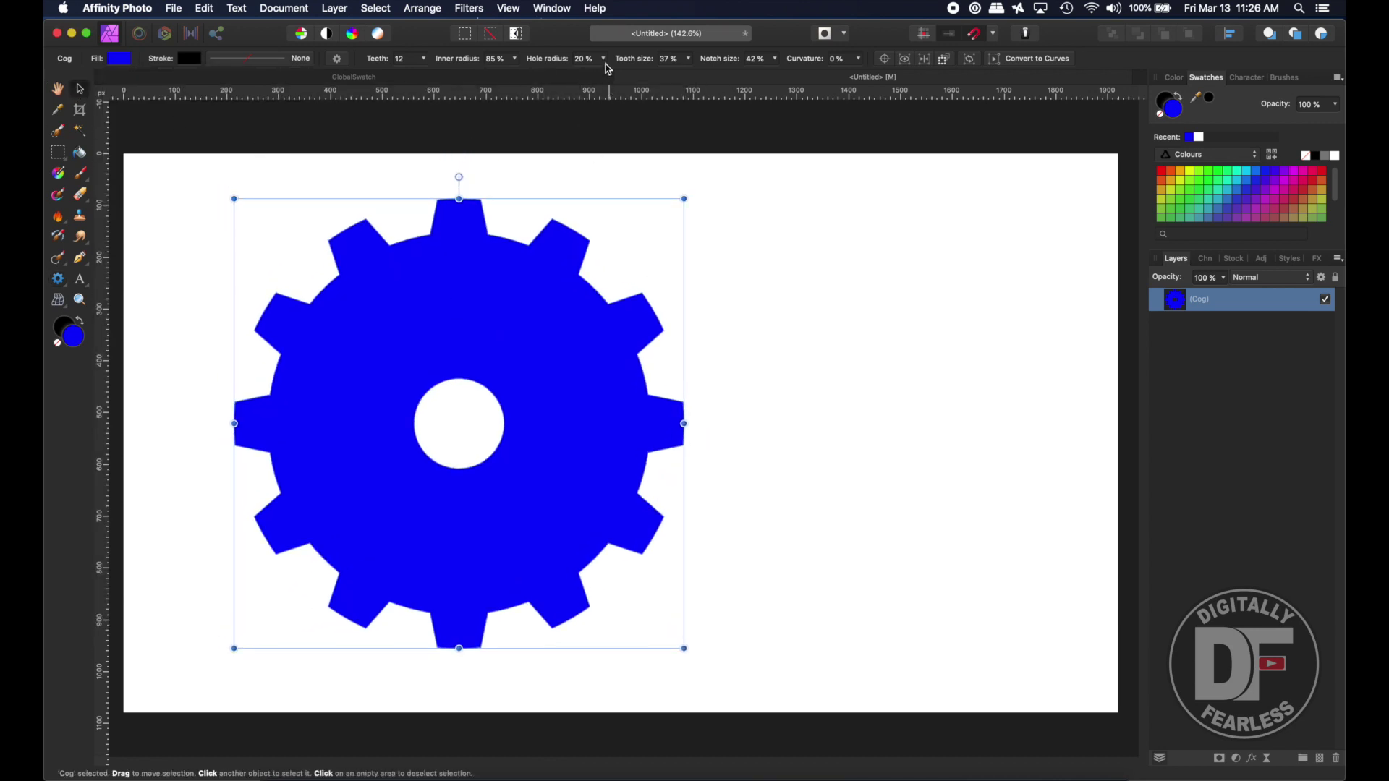
left_click(607, 62)
left_click_drag(601, 79, 678, 92)
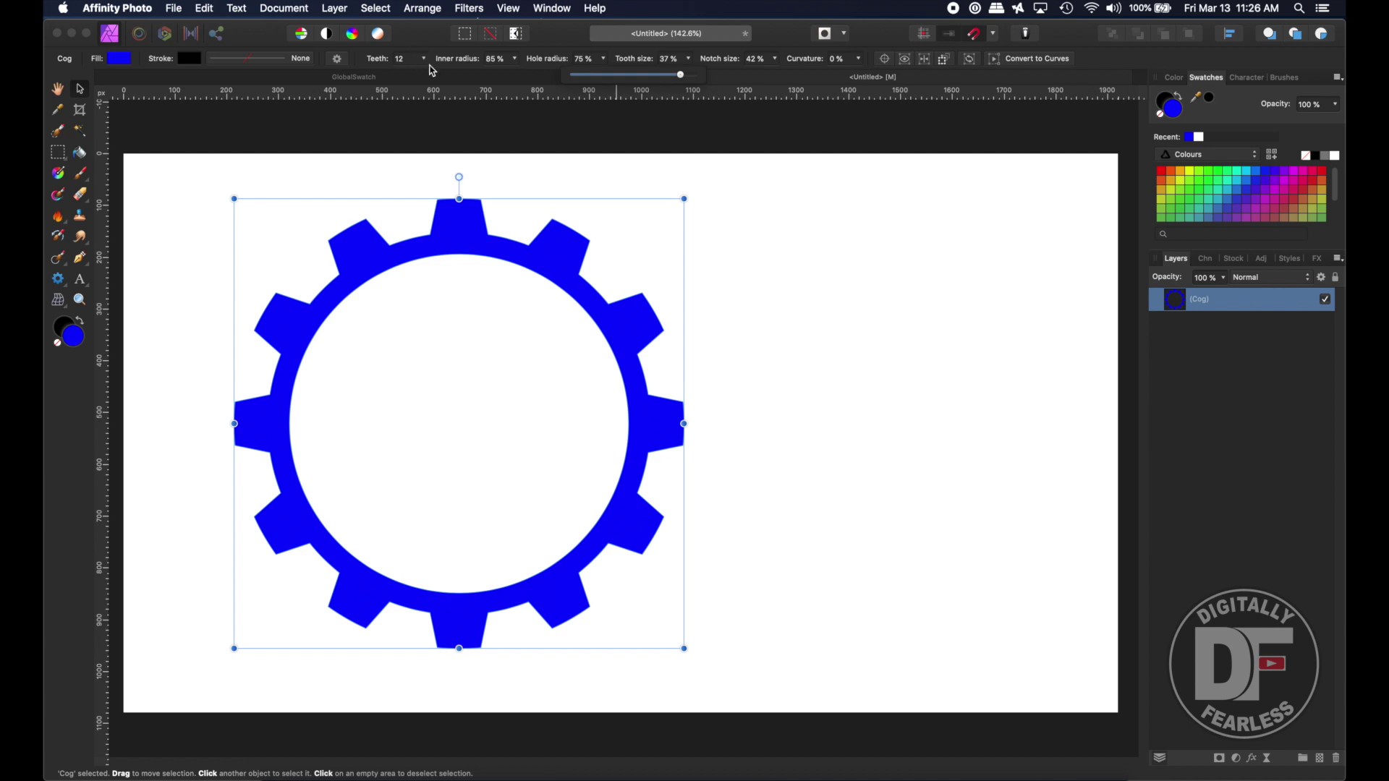
left_click(426, 58)
left_click_drag(423, 77, 459, 79)
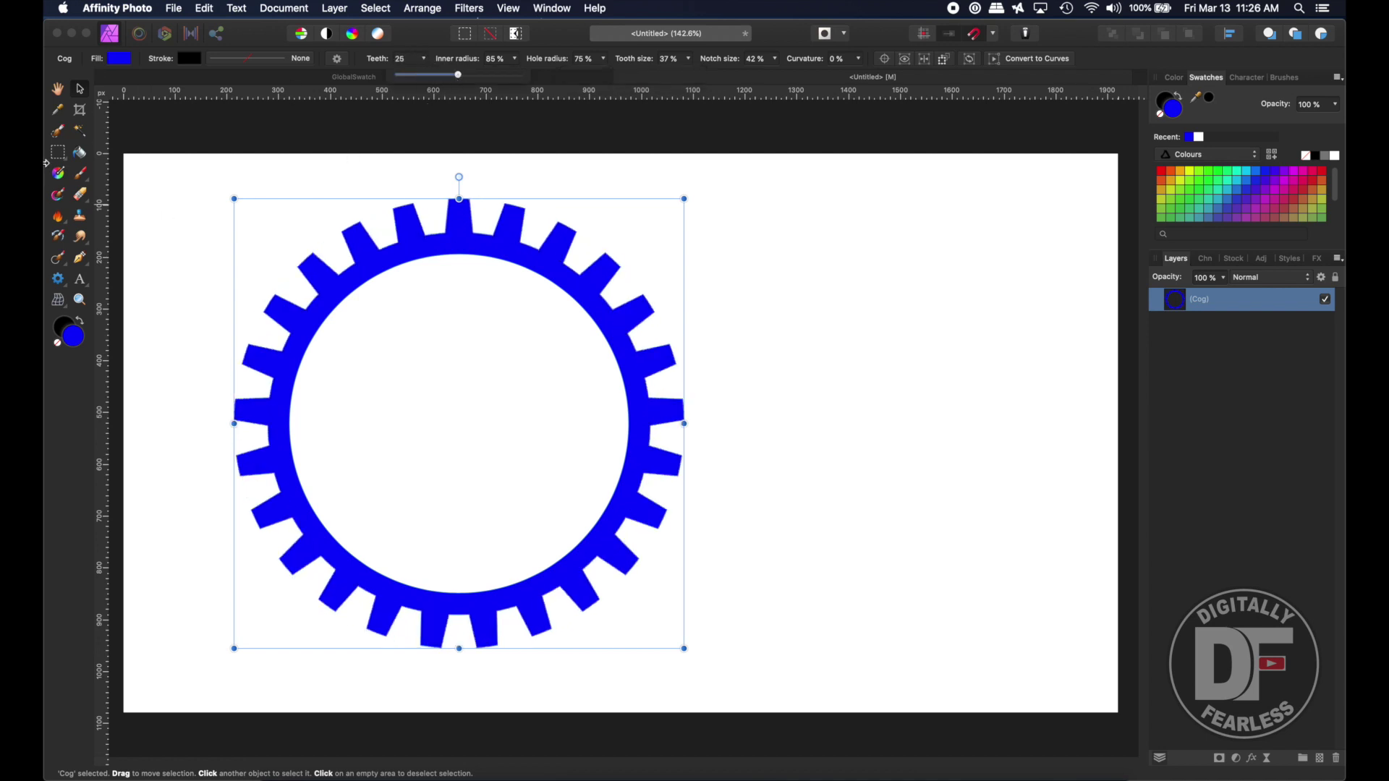
Nudge the cog slightly down and to the right on the canvas
left_click(60, 89)
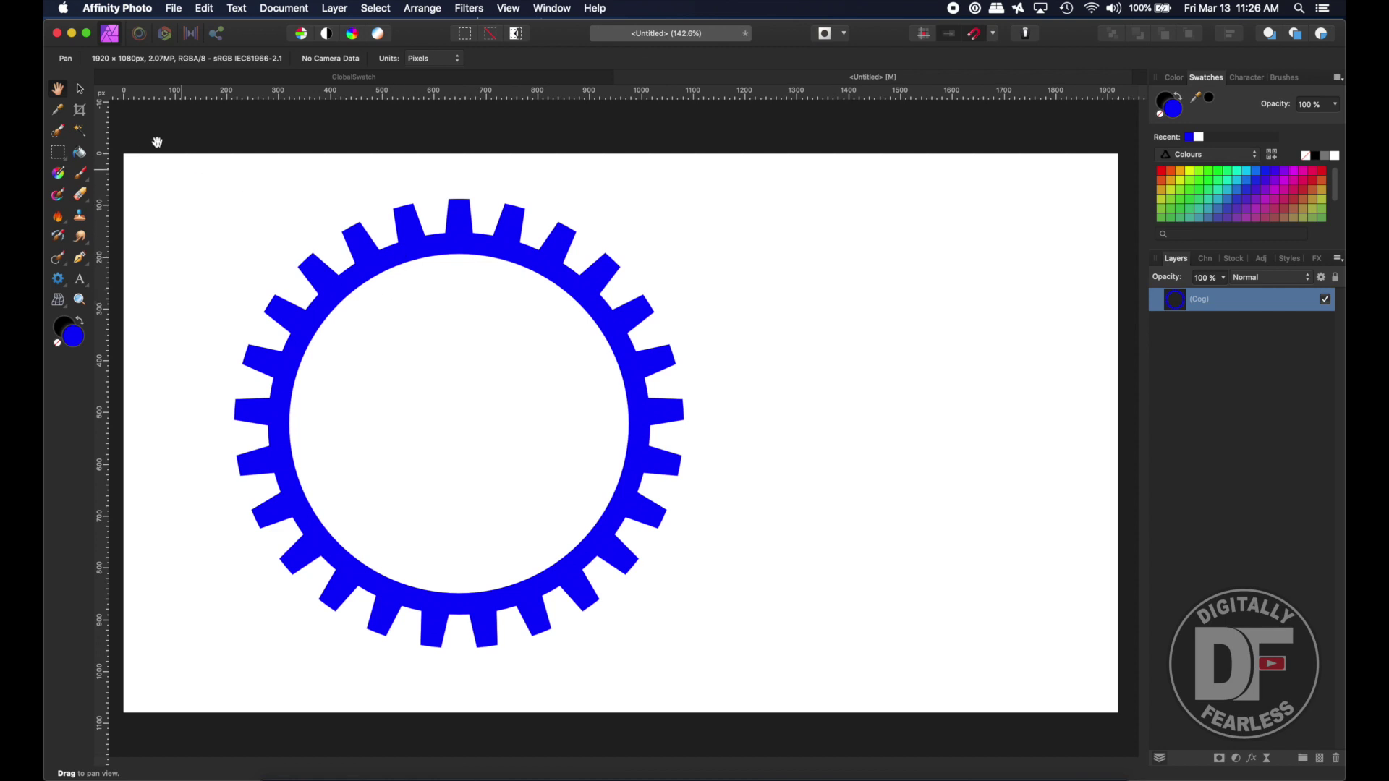
left_click(81, 90)
mouse_move(436, 246)
left_mouse_down()
mouse_move(590, 256)
mouse_move(444, 257)
left_mouse_up()
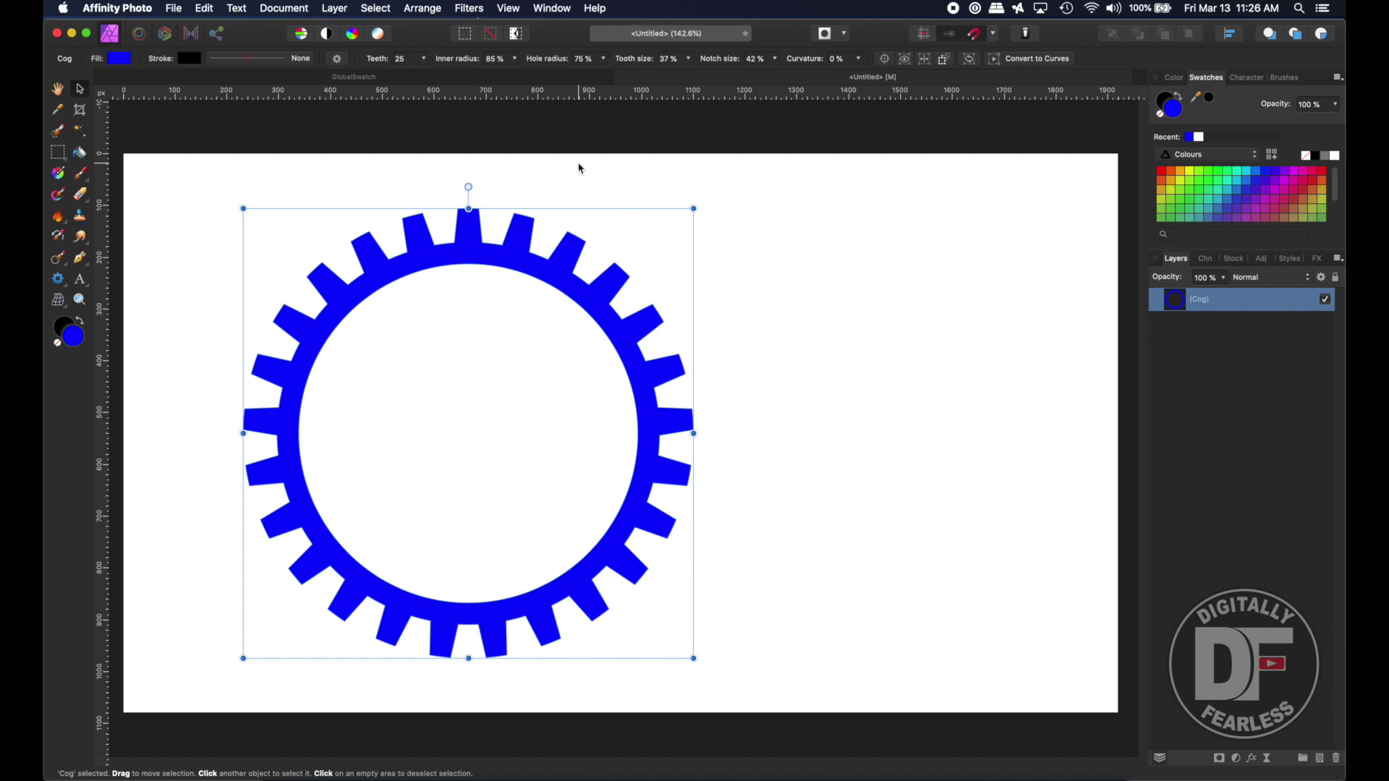
Add a live Twirl filter to the cog with a 482.4° angle, centred on the cog's lower-right rim
left_click(1270, 762)
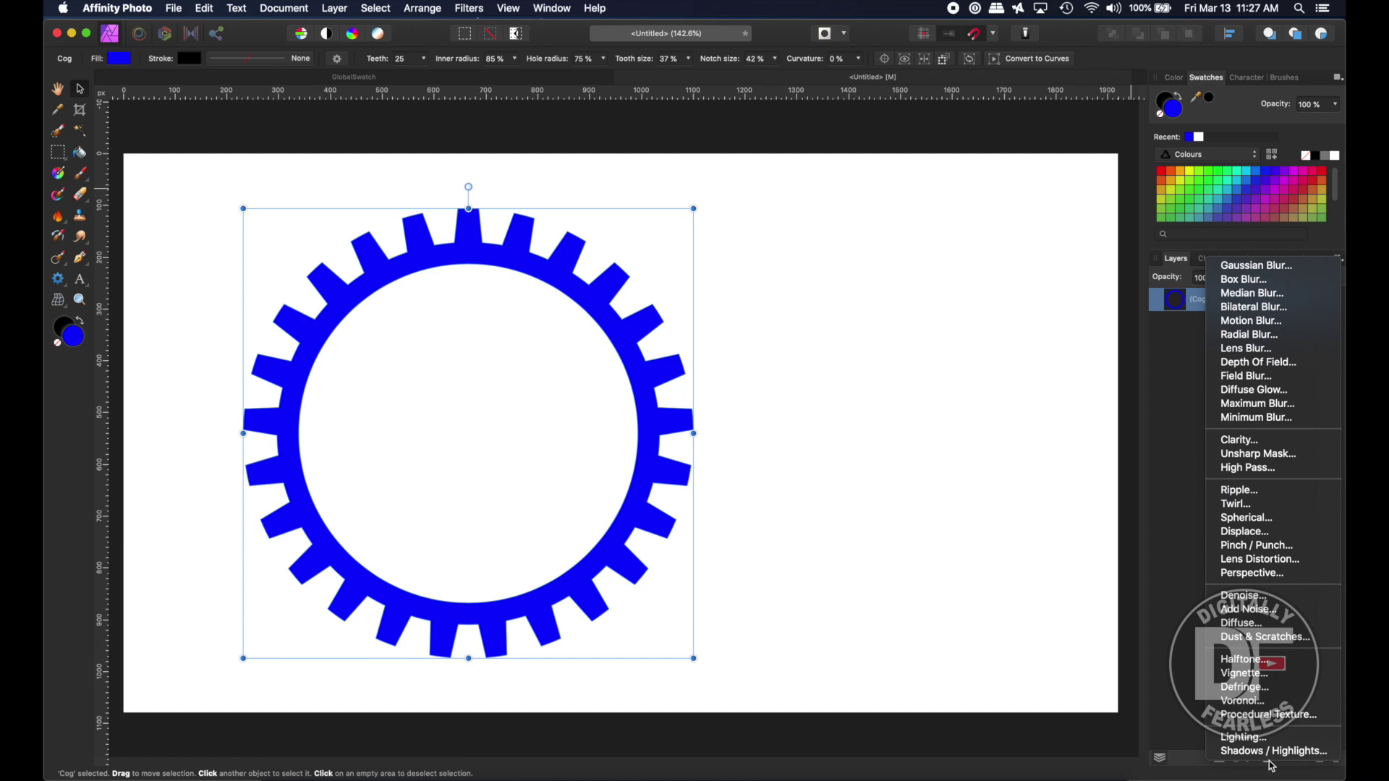
left_click(1237, 504)
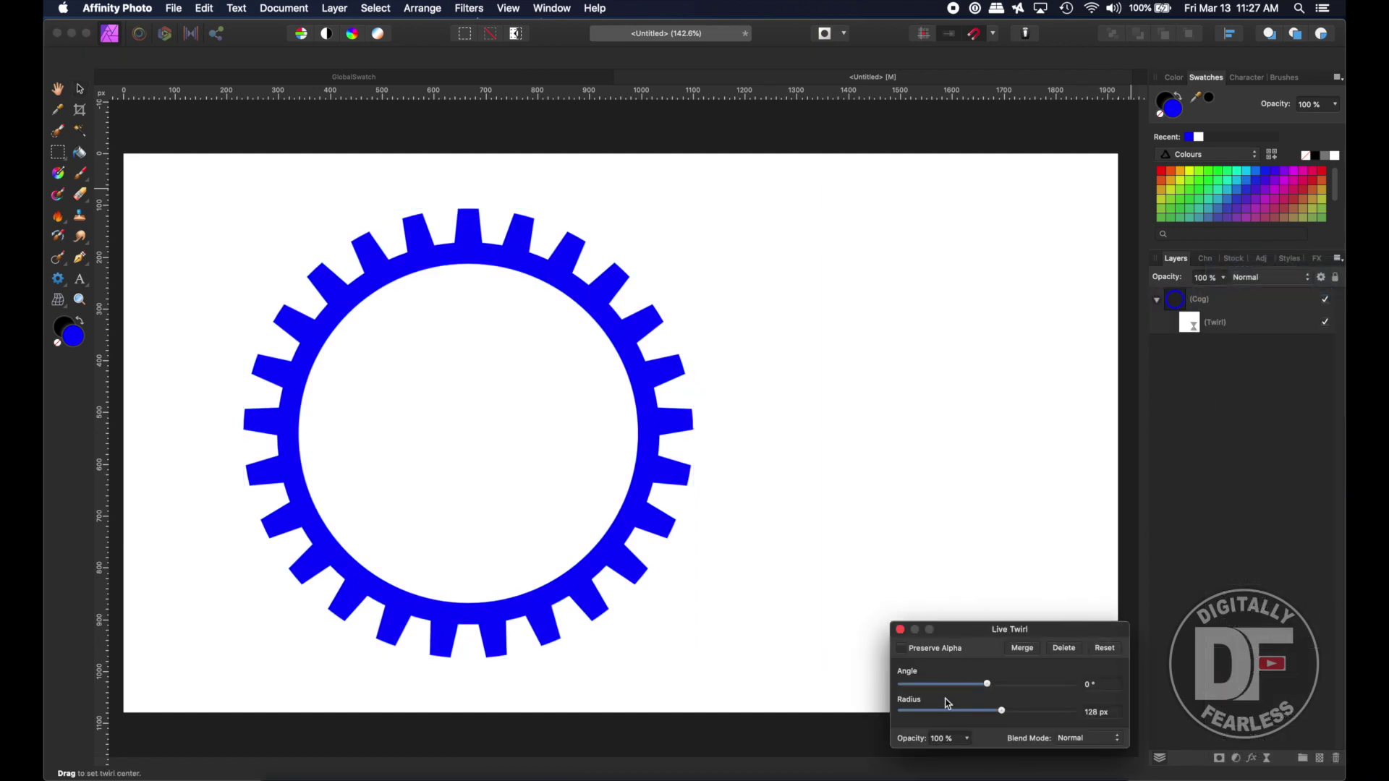
left_click_drag(986, 688, 1044, 688)
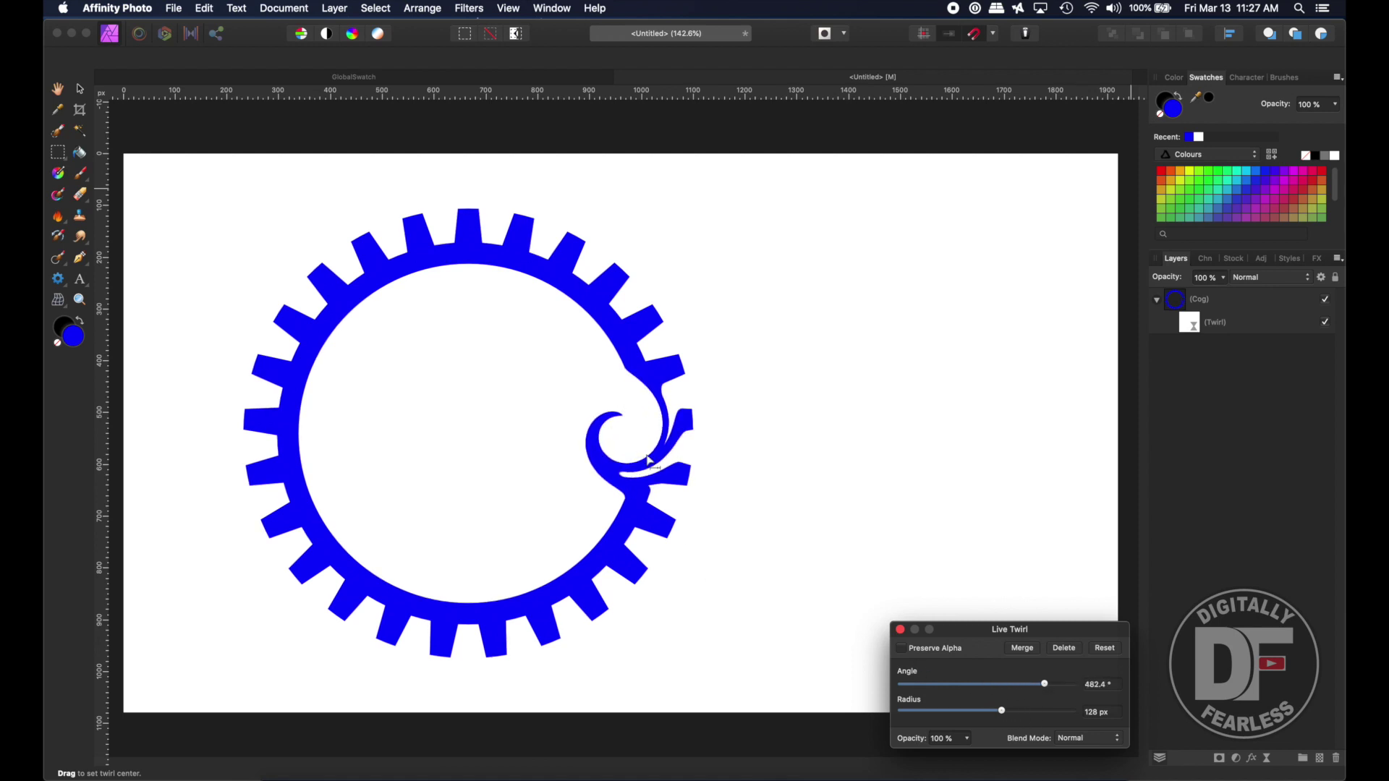
left_click_drag(656, 458, 539, 613)
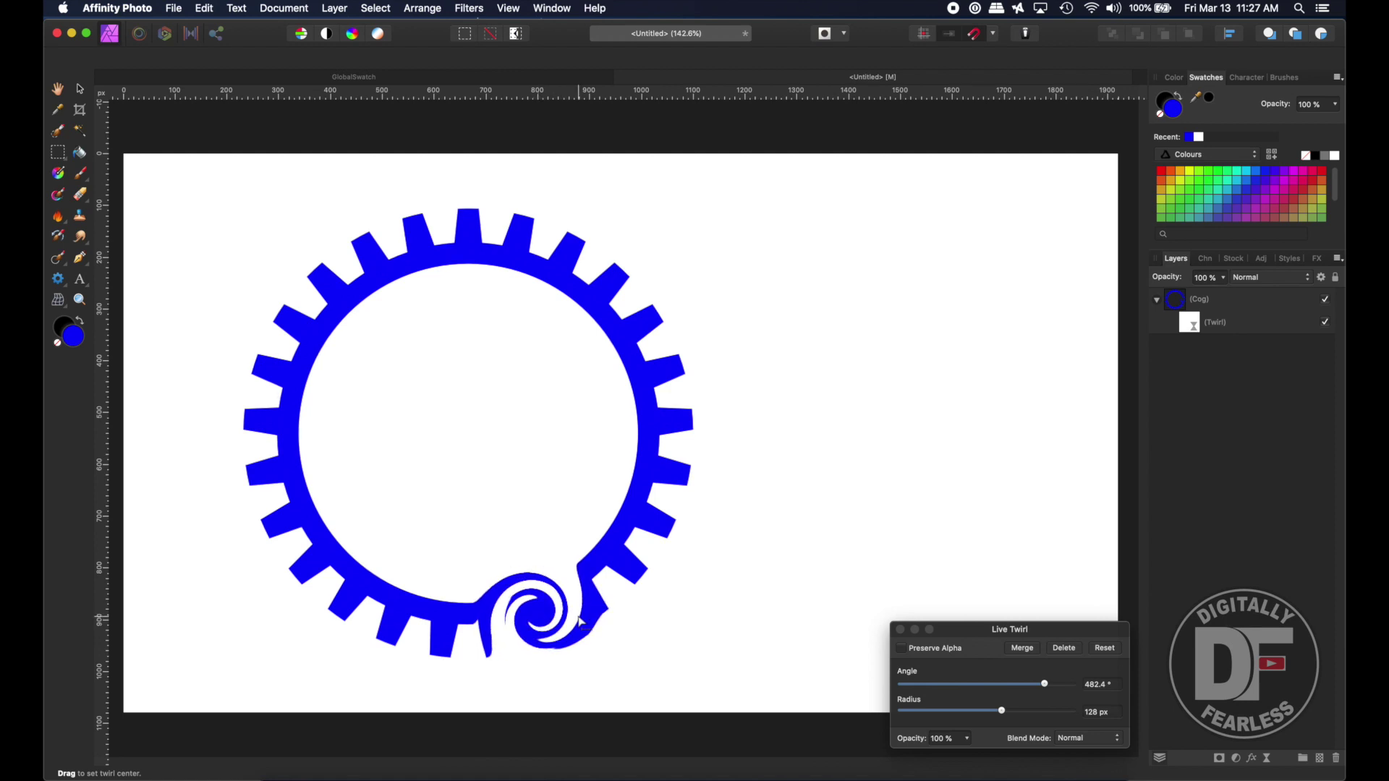
Duplicate the Twirl filter, centre the copy on the cog's upper-right rim and set its angle to 656.4°
left_click(1190, 329)
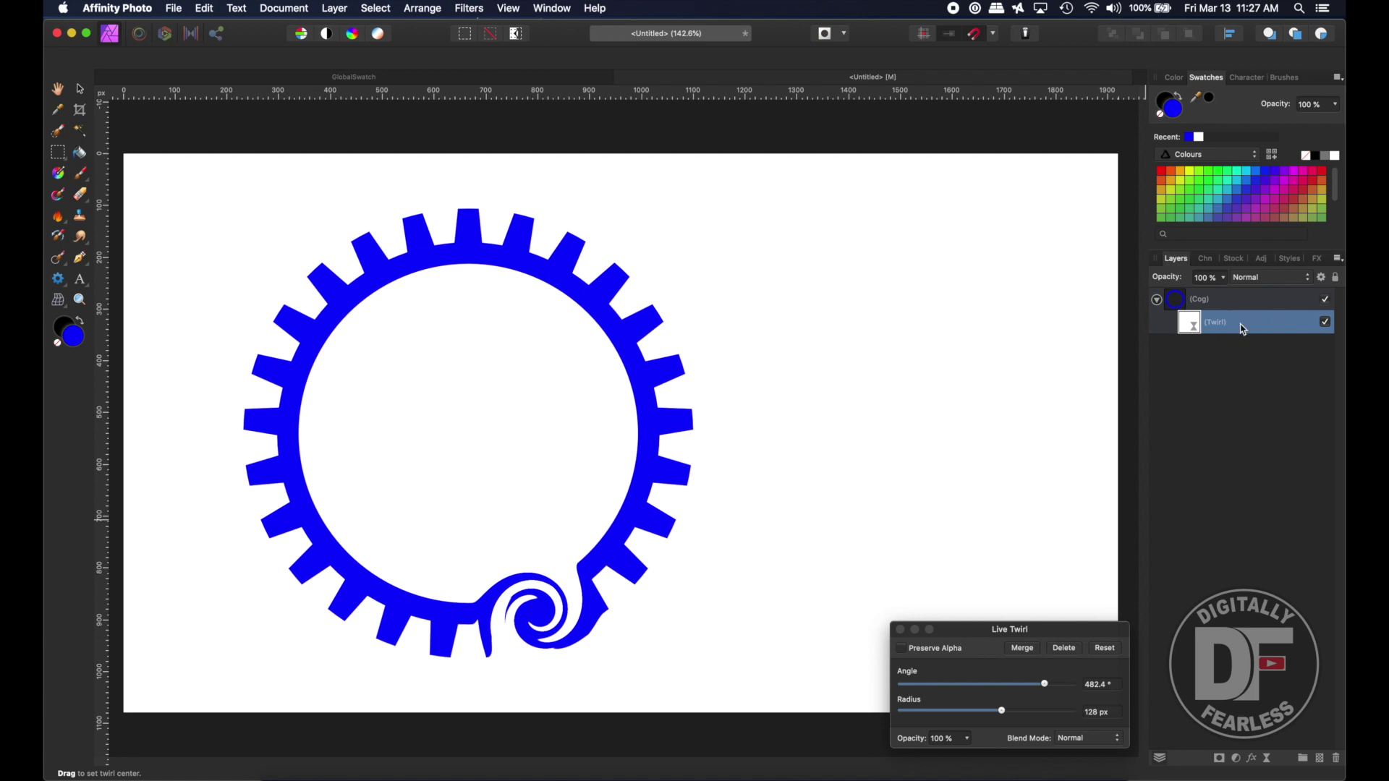
key("super+j")
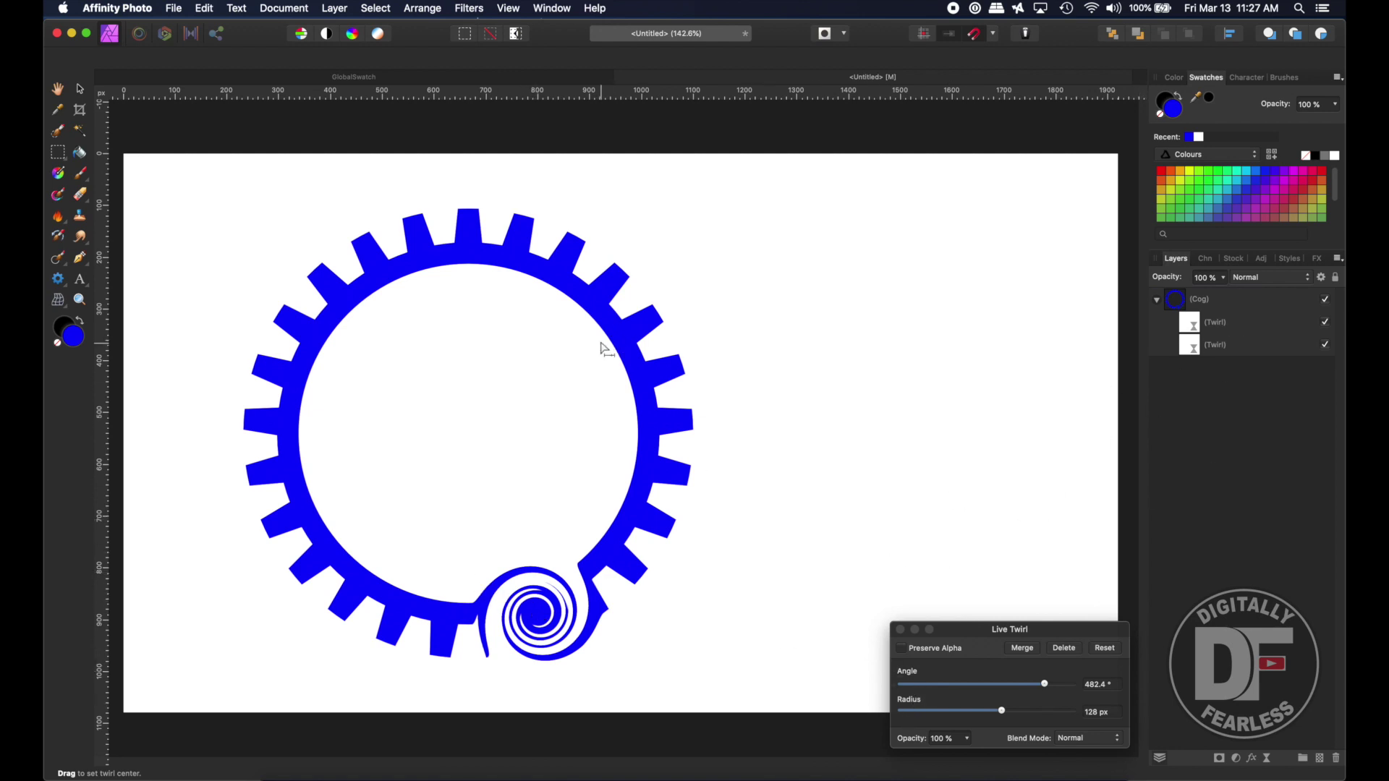
left_click_drag(615, 338, 636, 367)
mouse_move(1051, 687)
left_mouse_down()
mouse_move(1084, 686)
mouse_move(1065, 685)
left_mouse_up()
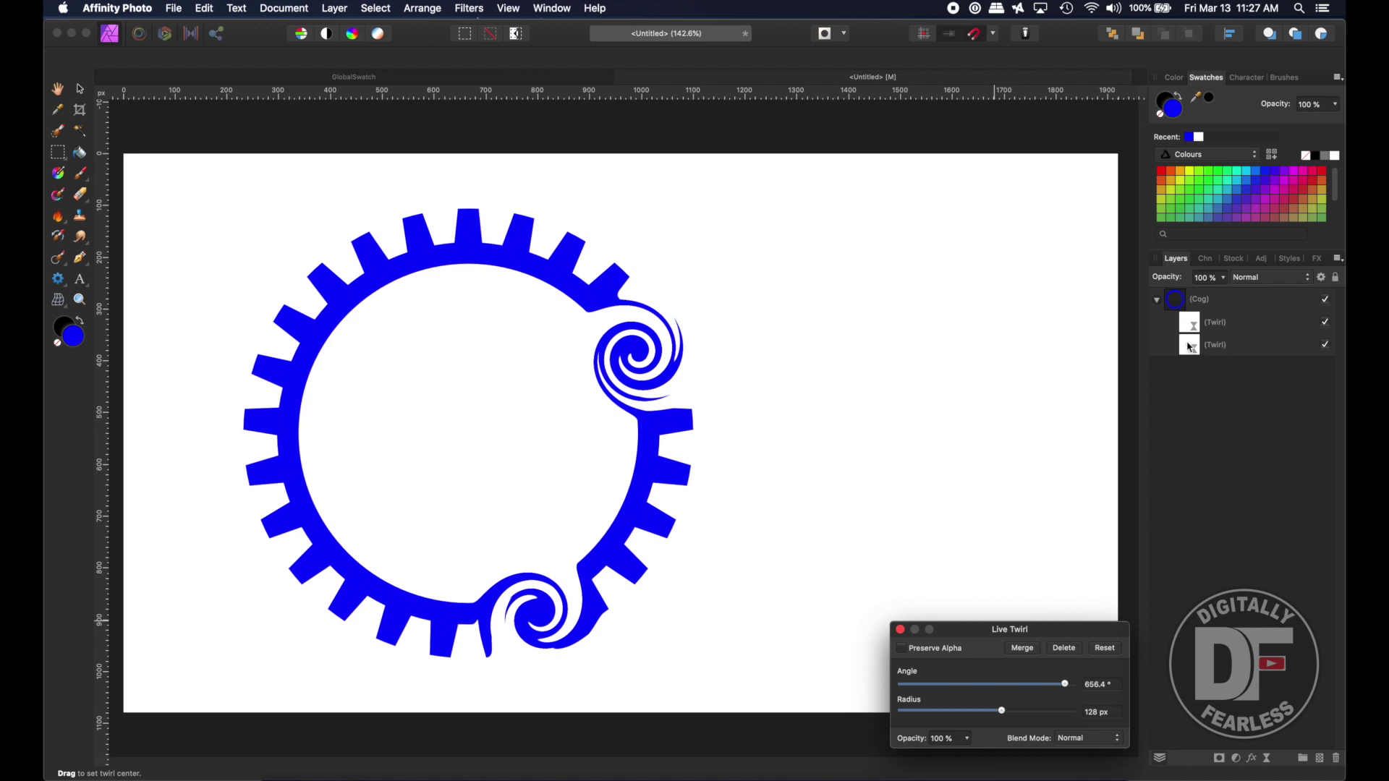
Try a 592.4° angle and an upper-left rim centre for the lower twirl, and undo both changes
left_click(1234, 347)
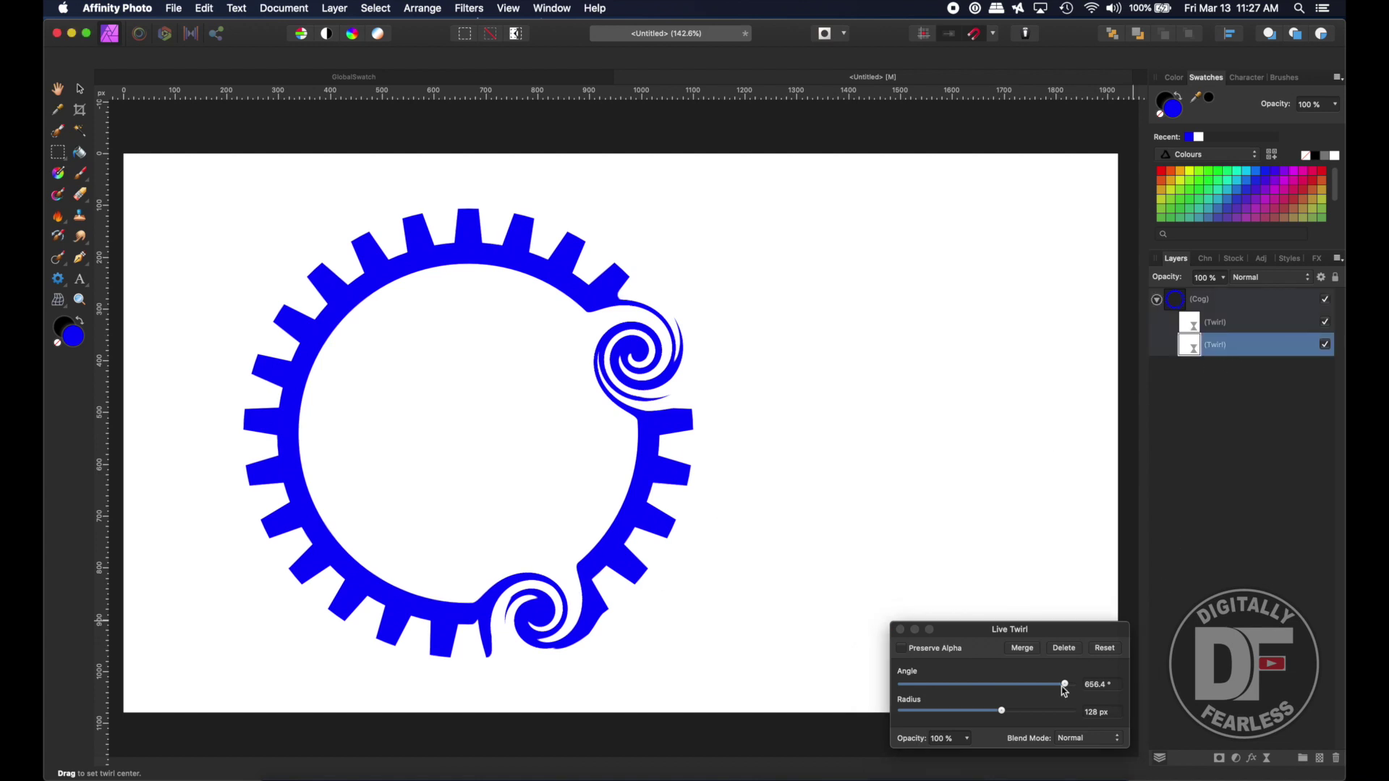
left_click(1196, 324)
left_click_drag(1054, 685, 1067, 685)
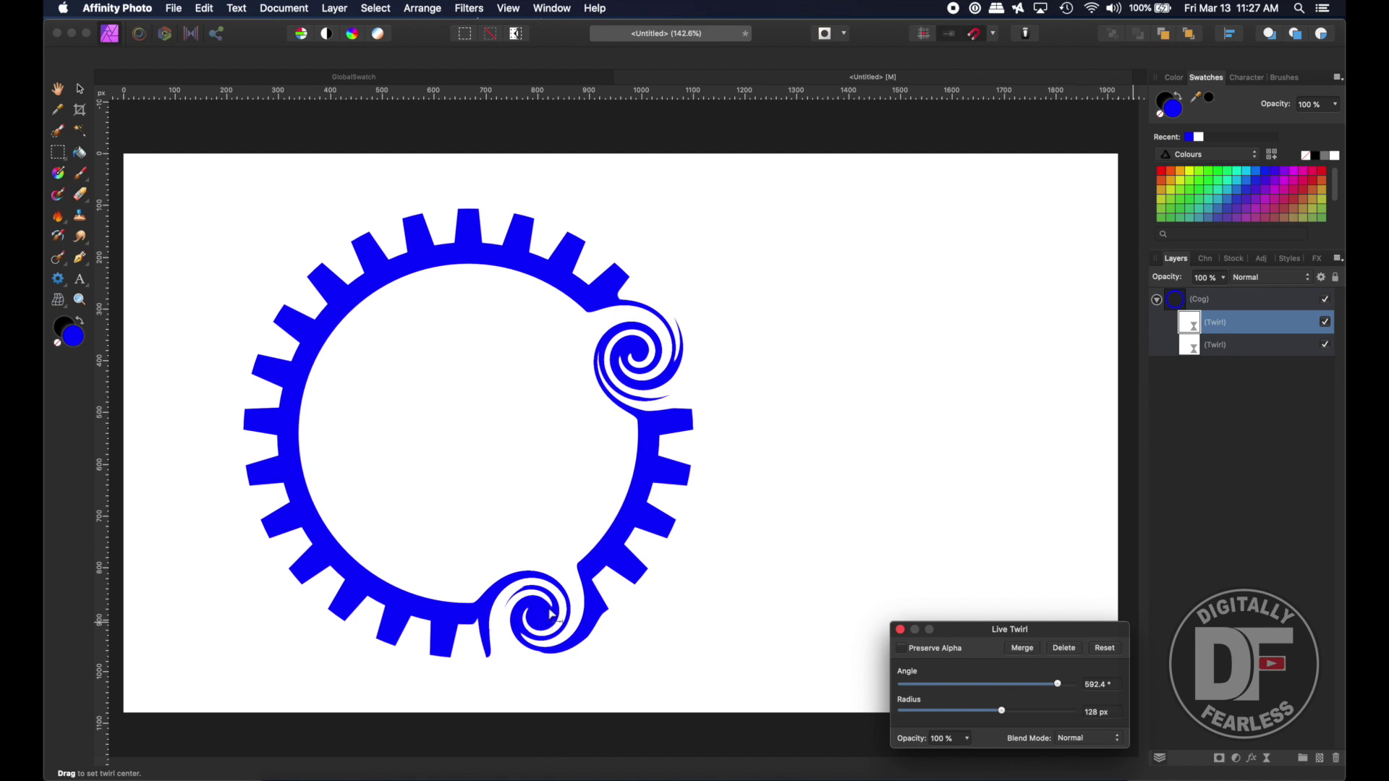
left_click(337, 298)
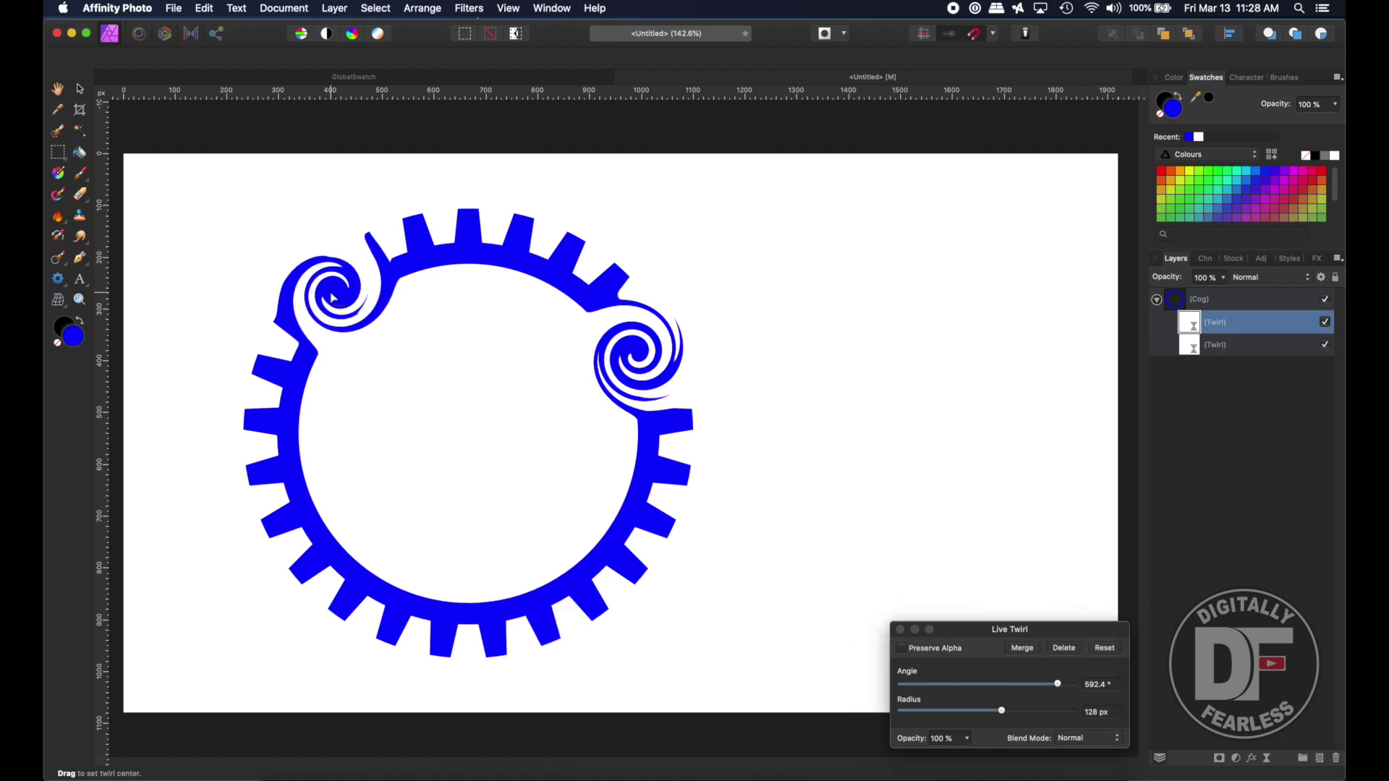
key("super+z")
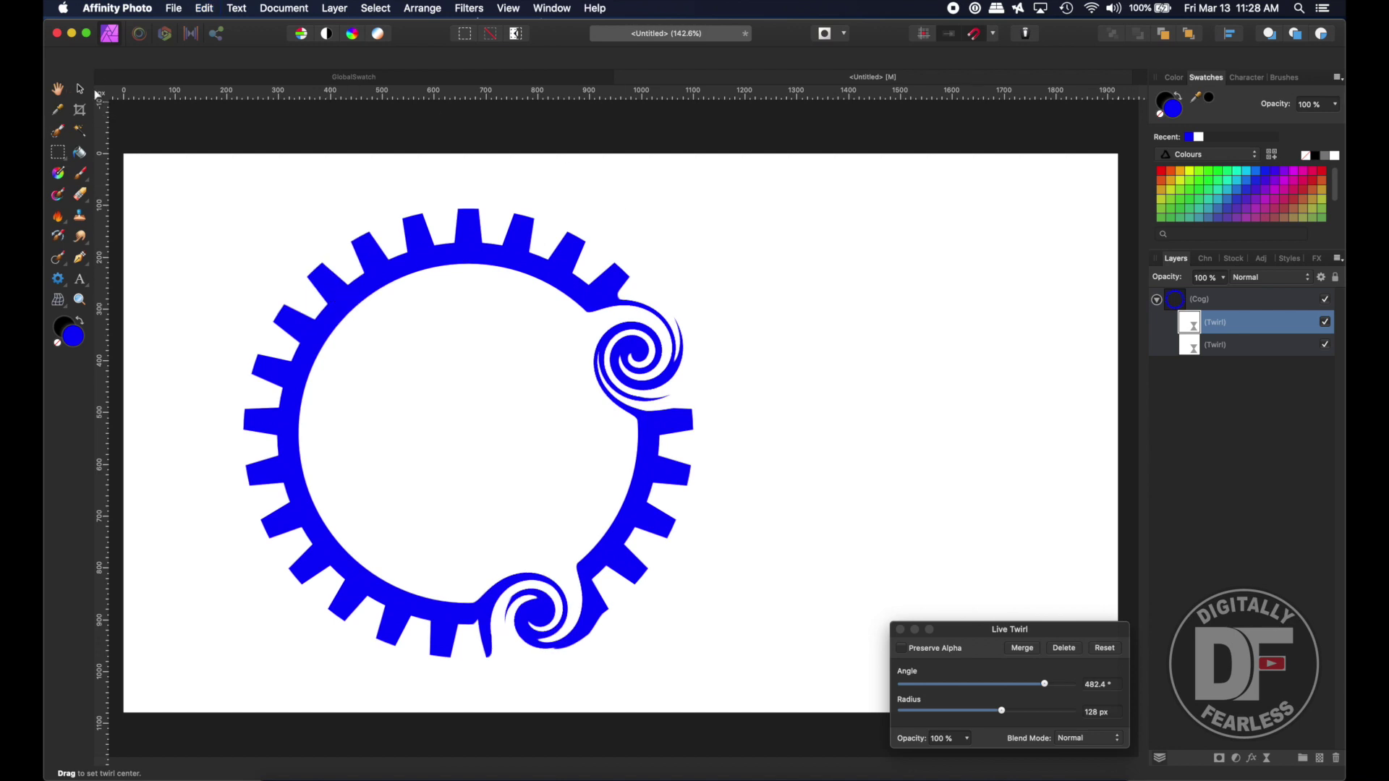
Leave the twirl settings, select the whole cog and set its tooth size to 34%
left_click(80, 90)
left_click(895, 343)
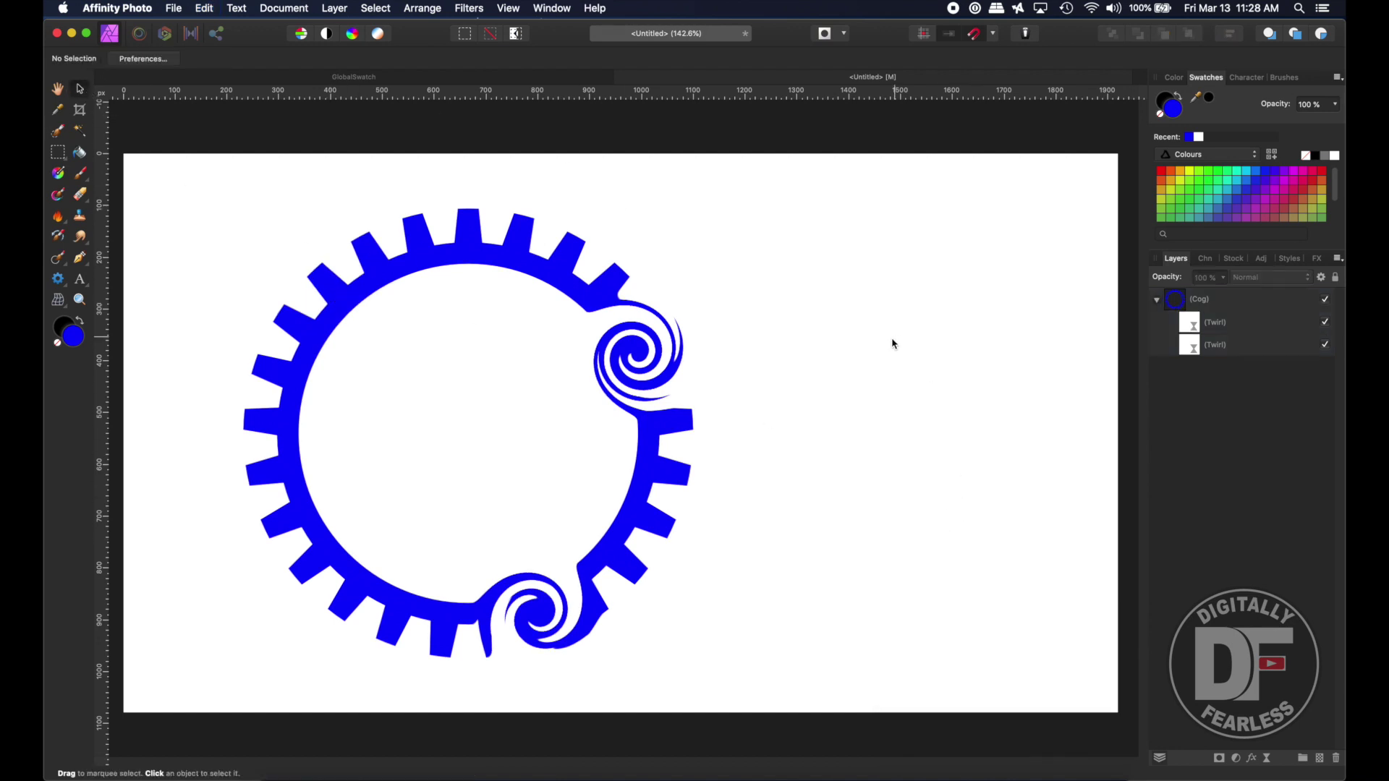
left_click(457, 251)
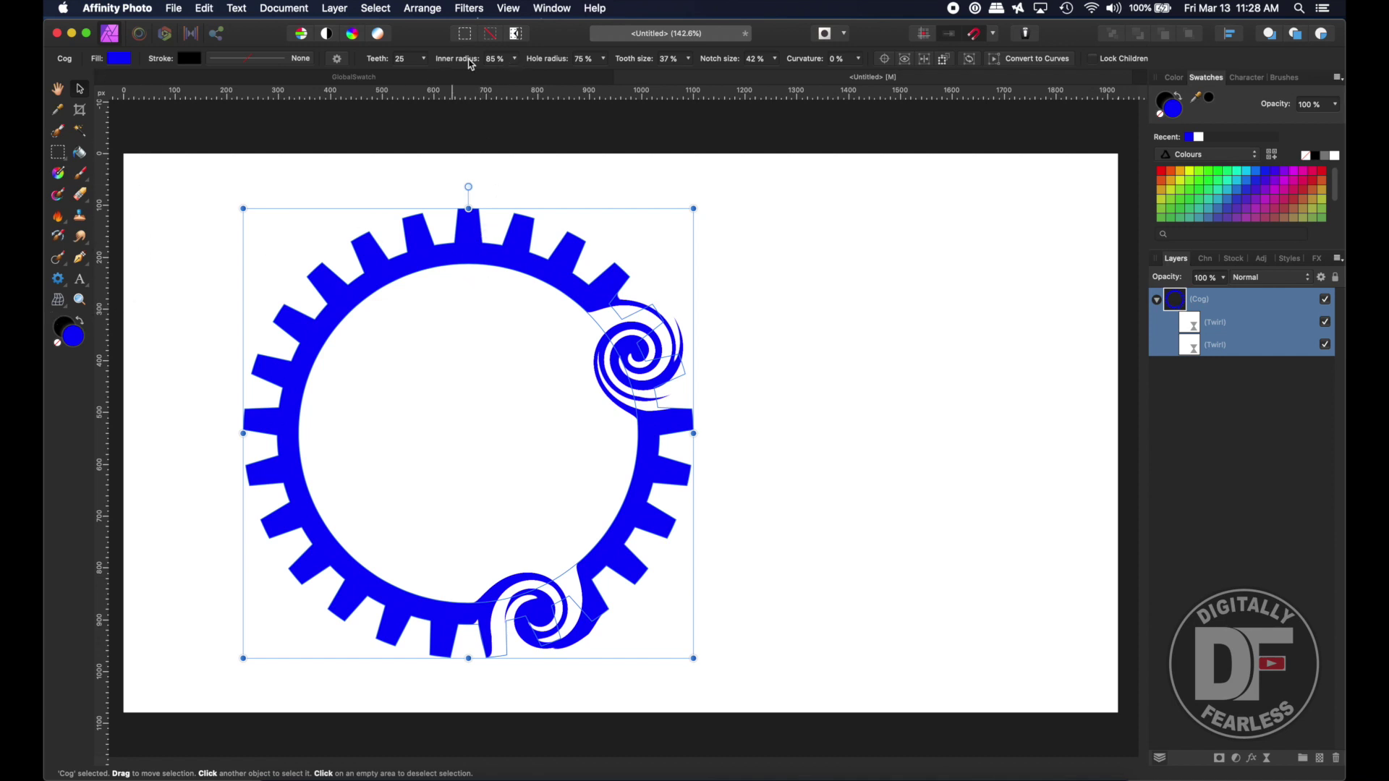
left_click(690, 60)
mouse_move(687, 78)
left_mouse_down()
mouse_move(719, 75)
mouse_move(635, 78)
mouse_move(703, 79)
mouse_move(682, 76)
left_mouse_up()
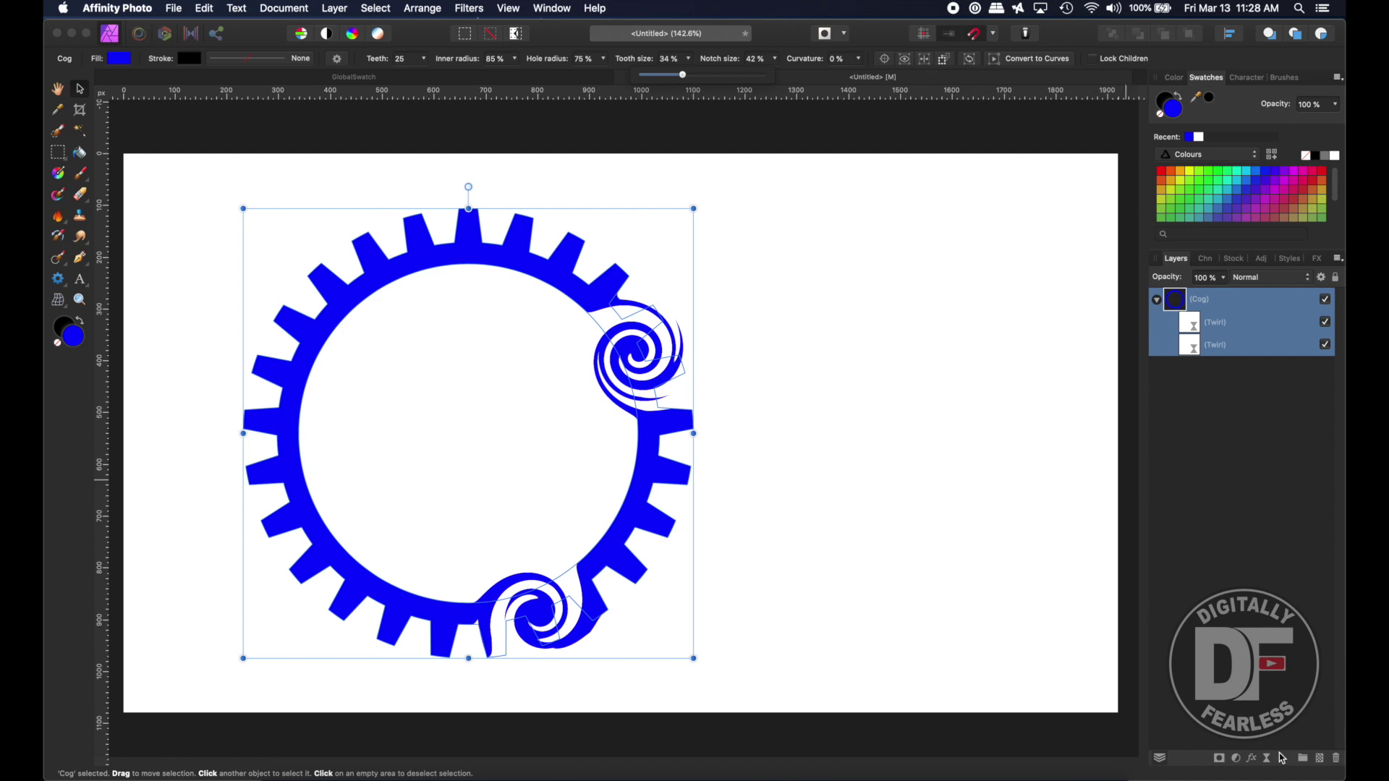
left_click(327, 7)
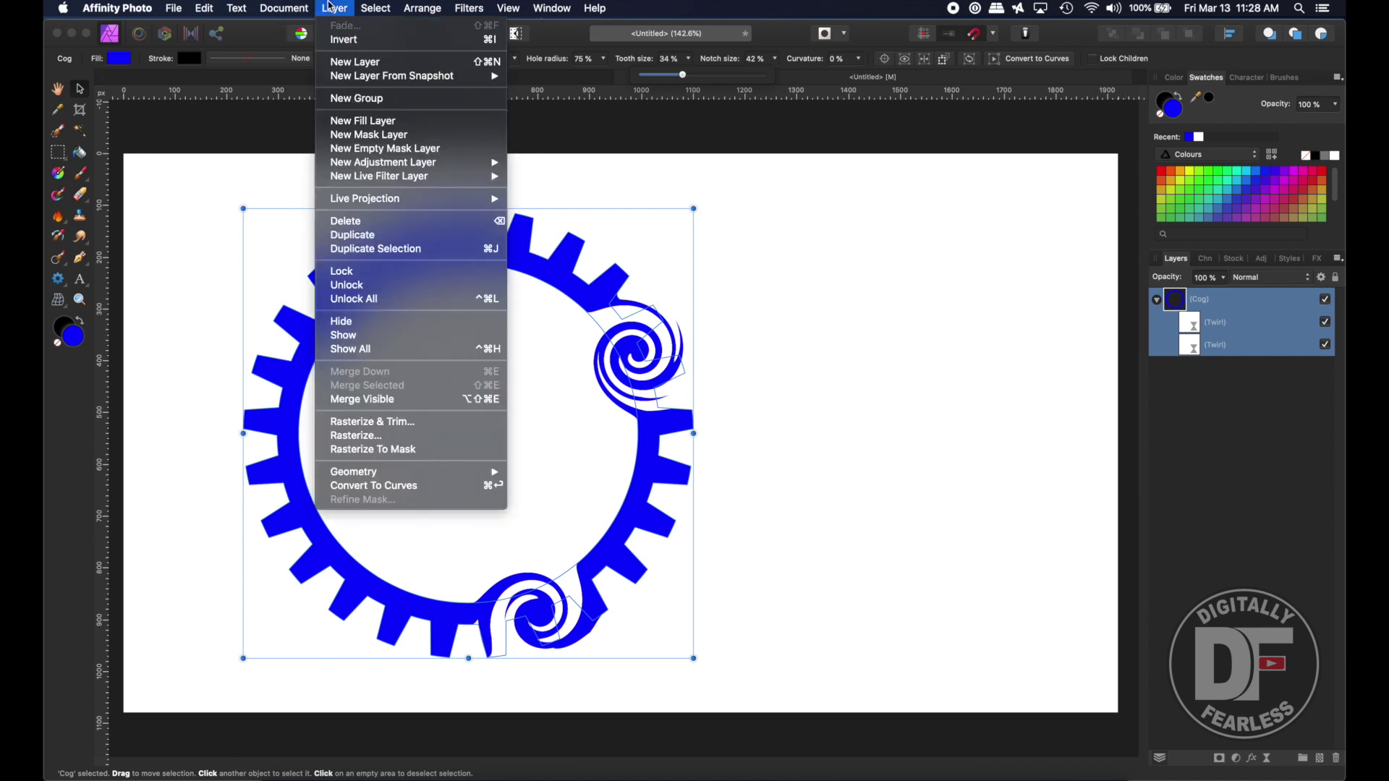
mouse_move(391, 182)
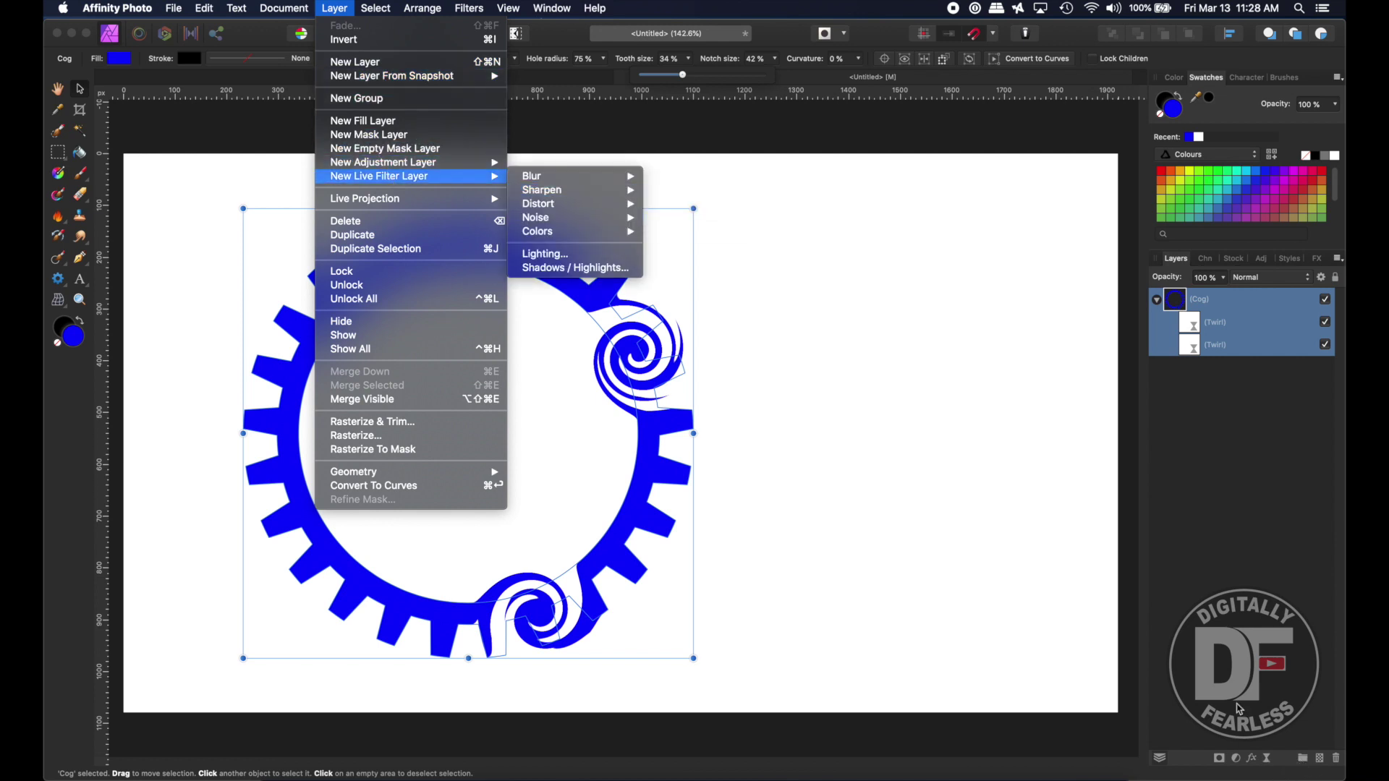
left_click(841, 396)
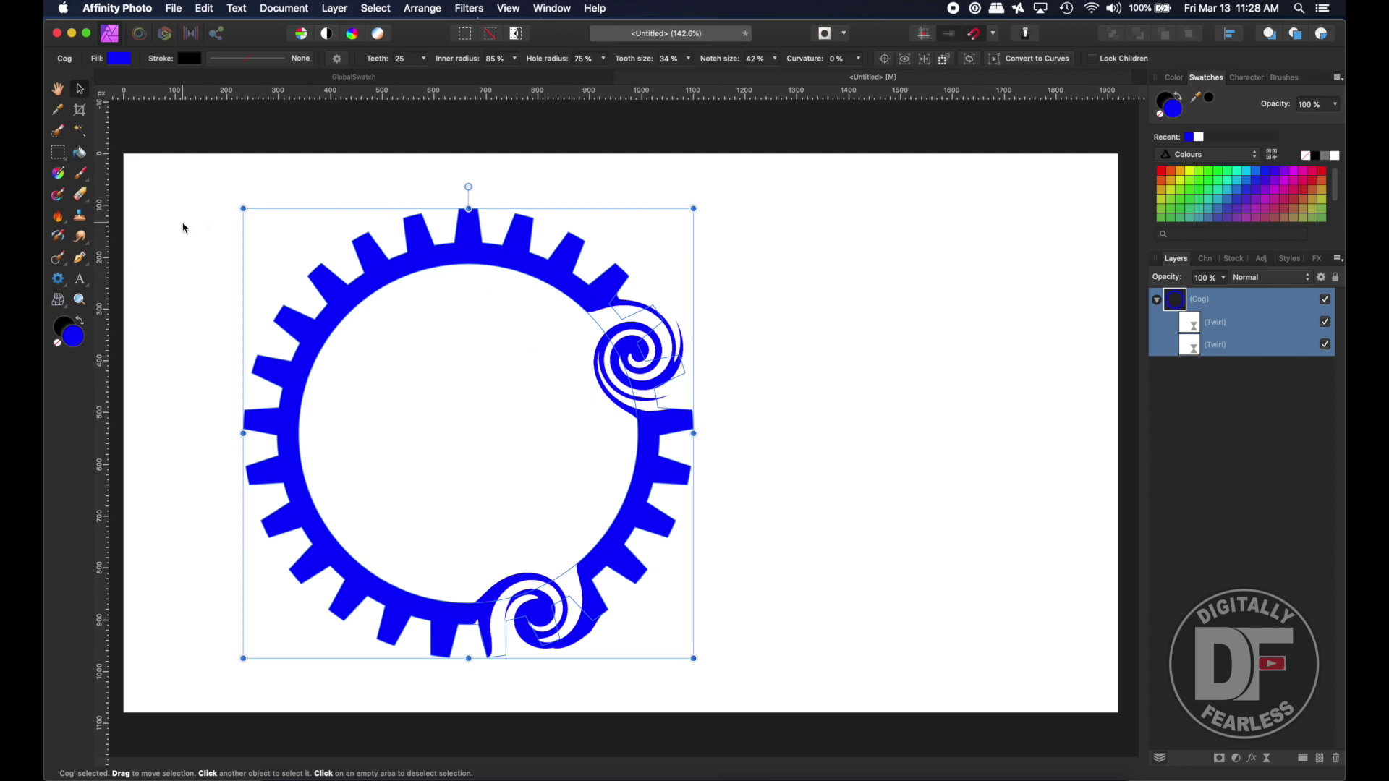
Move the twirled cog slightly up and to the right, then collapse its layer and deselect it
left_click(184, 228)
left_click(429, 266)
mouse_move(429, 267)
left_mouse_down()
mouse_move(475, 238)
mouse_move(393, 232)
mouse_move(440, 255)
left_mouse_up()
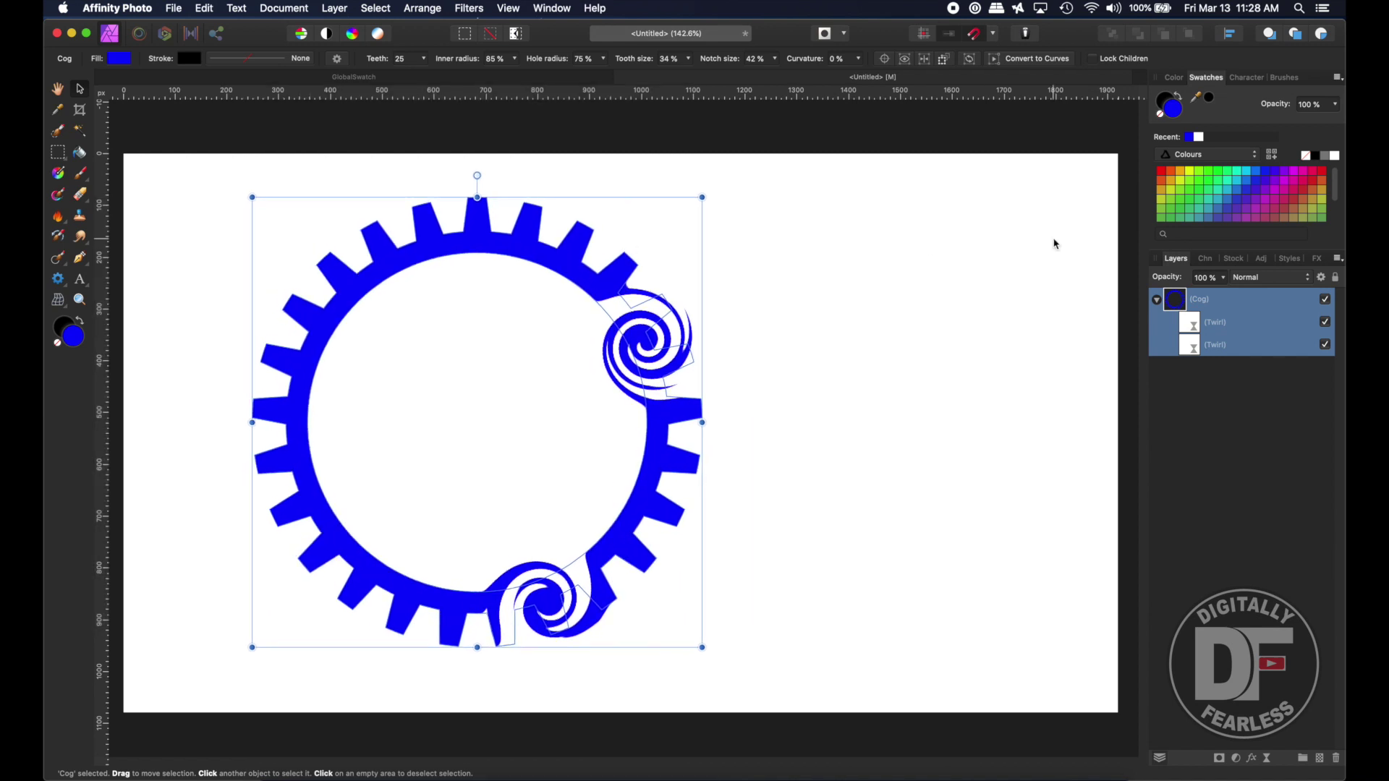
left_click(1157, 300)
left_click(1031, 319)
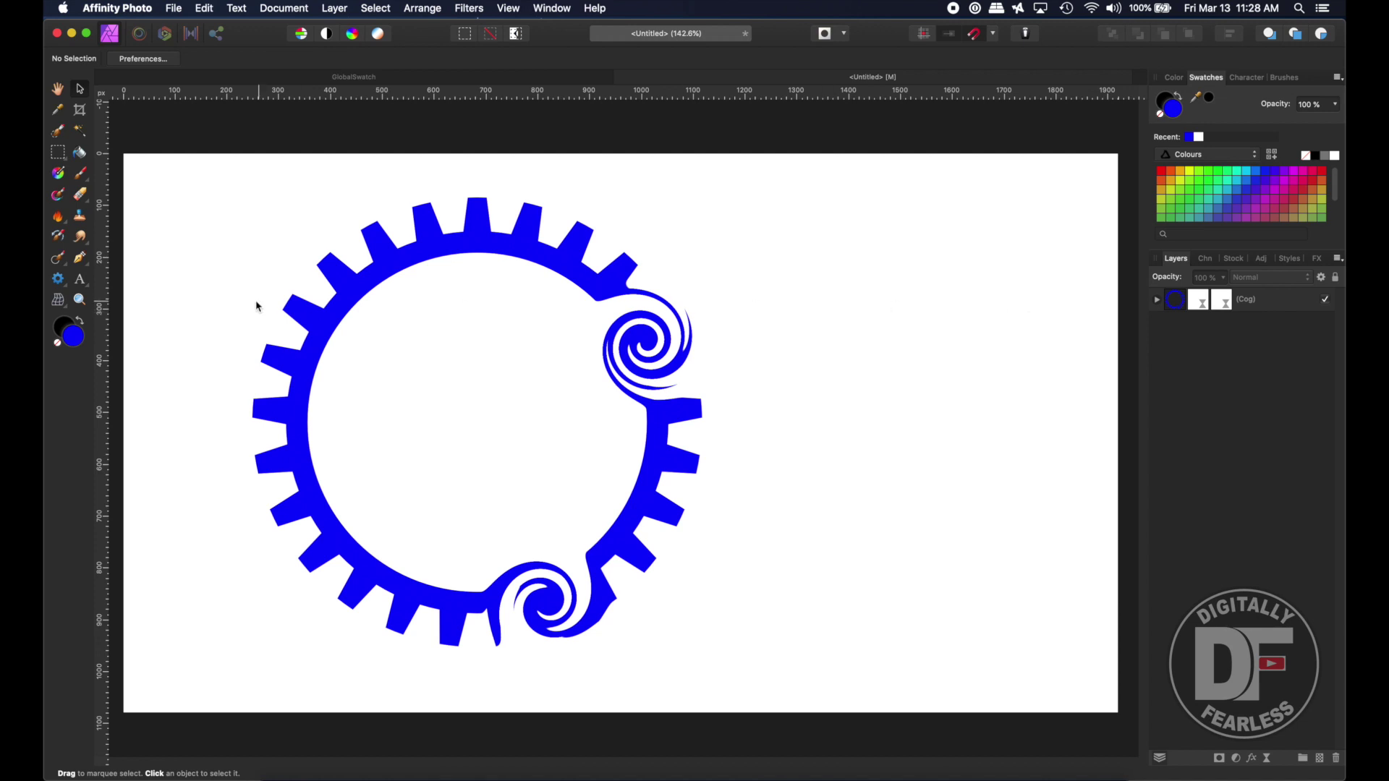
Create 148 pt Arial art text beside the cog's upper right, starting with "Curve" and a second line beginning "G"
left_click(79, 281)
left_click_drag(739, 266, 808, 314)
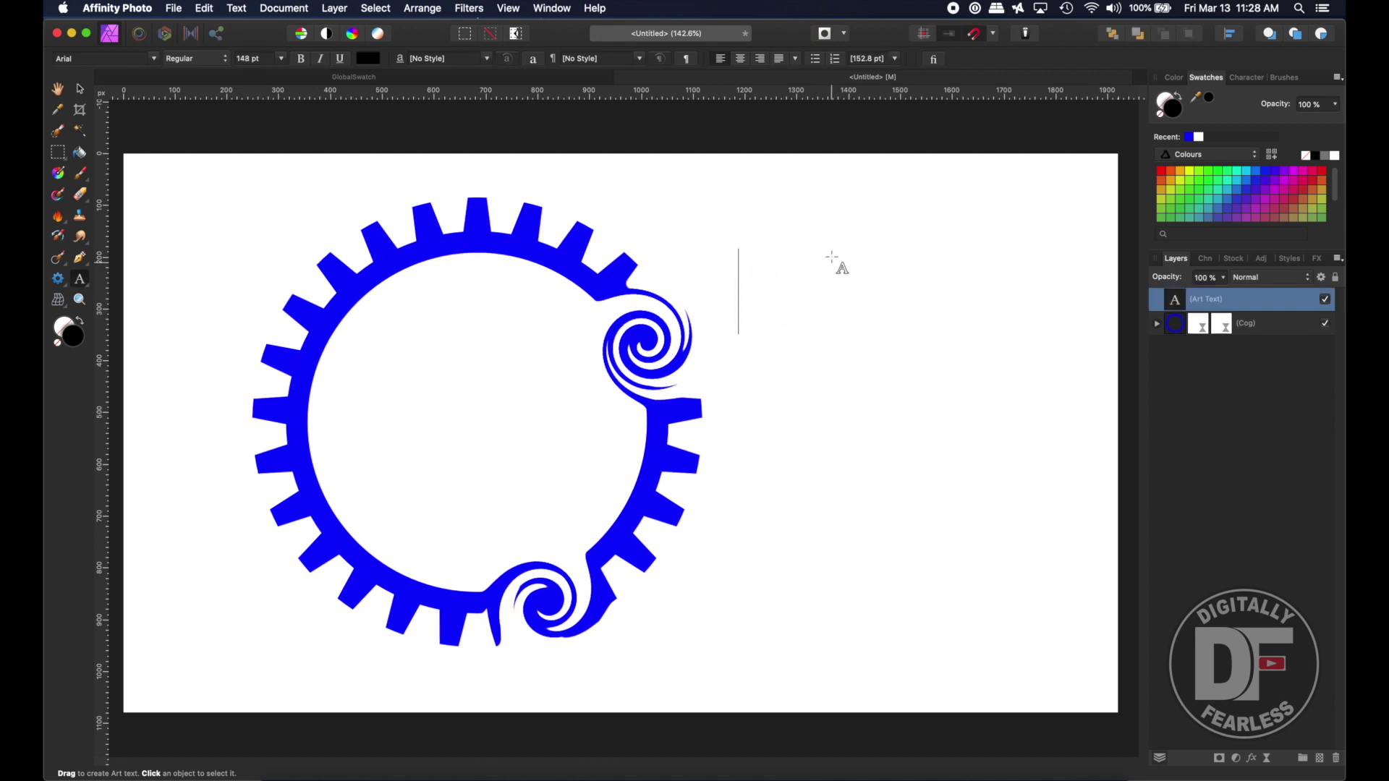
type("Curve")
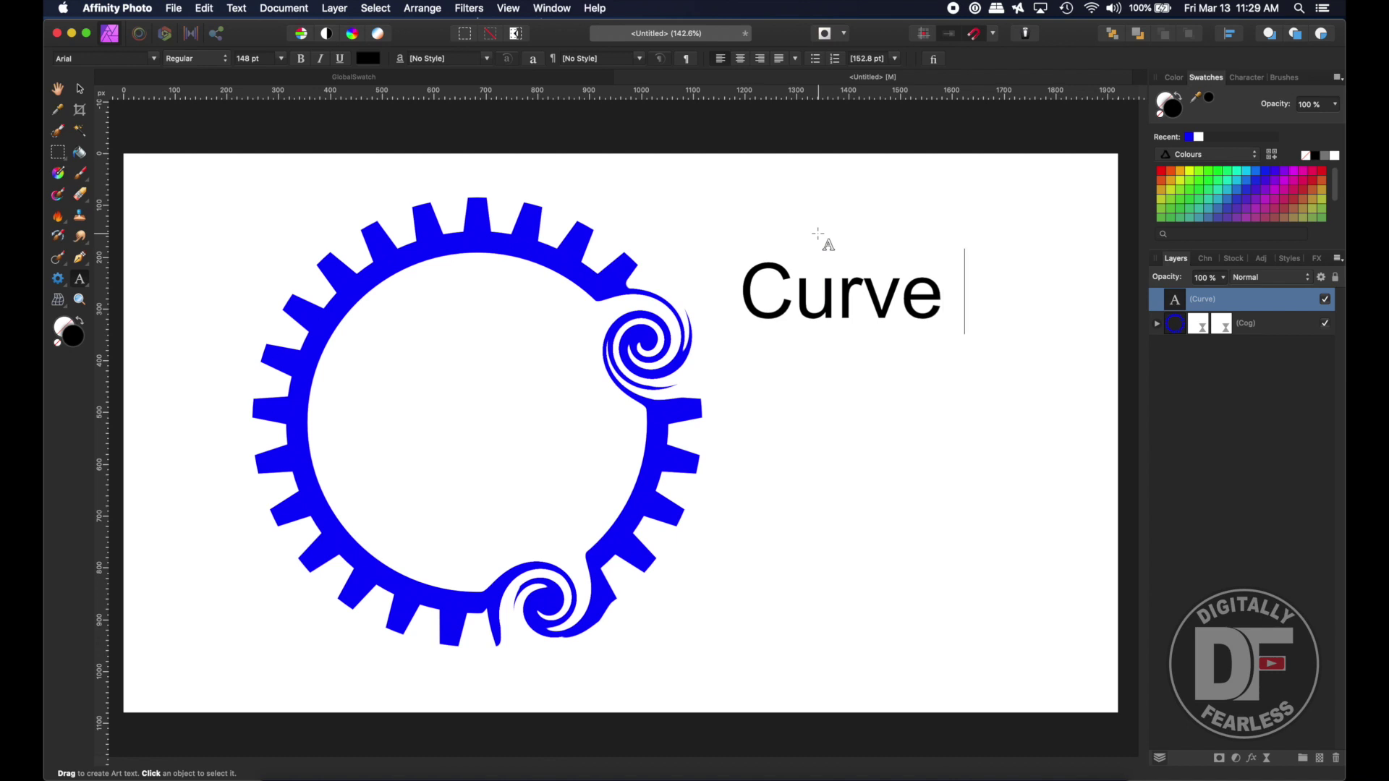
type(" G")
key("BackSpace")
key("BackSpace")
key("Return")
type("G")
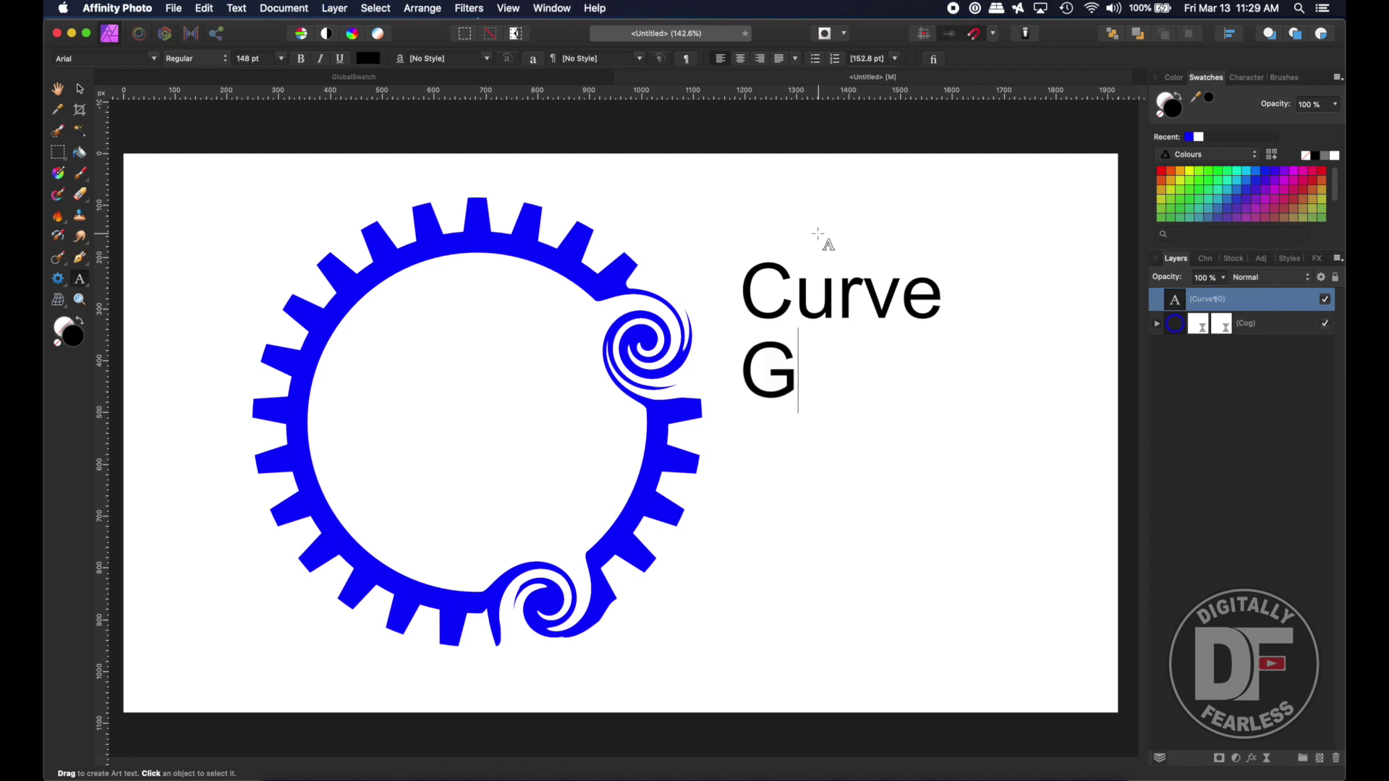
Clear the mixed-case wording and enter "CURVE" and "GEAR" in capitals on two lines, then finish text editing
key("BackSpace")
key("BackSpace")
key("BackSpace")
key("BackSpace")
key("BackSpace")
key("BackSpace")
key("BackSpace")
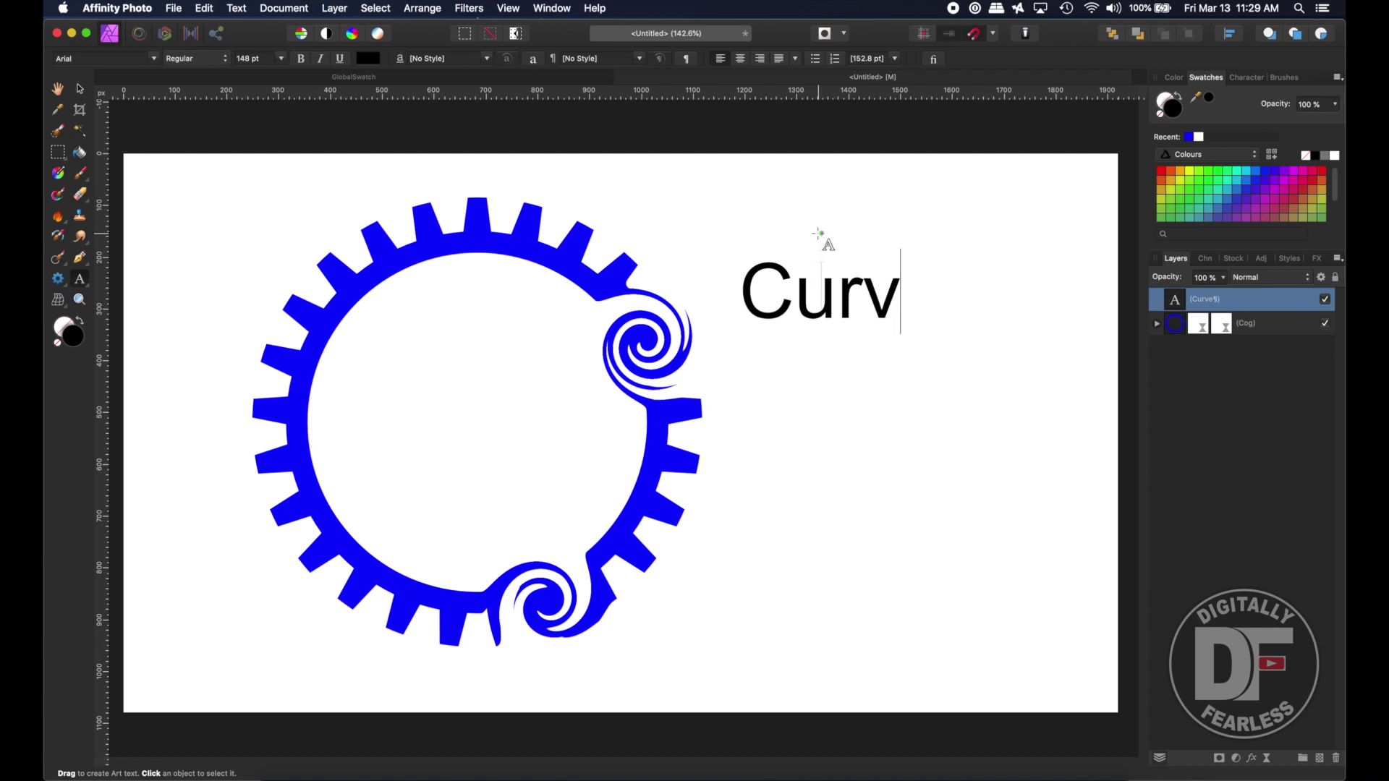
type("CURVE ")
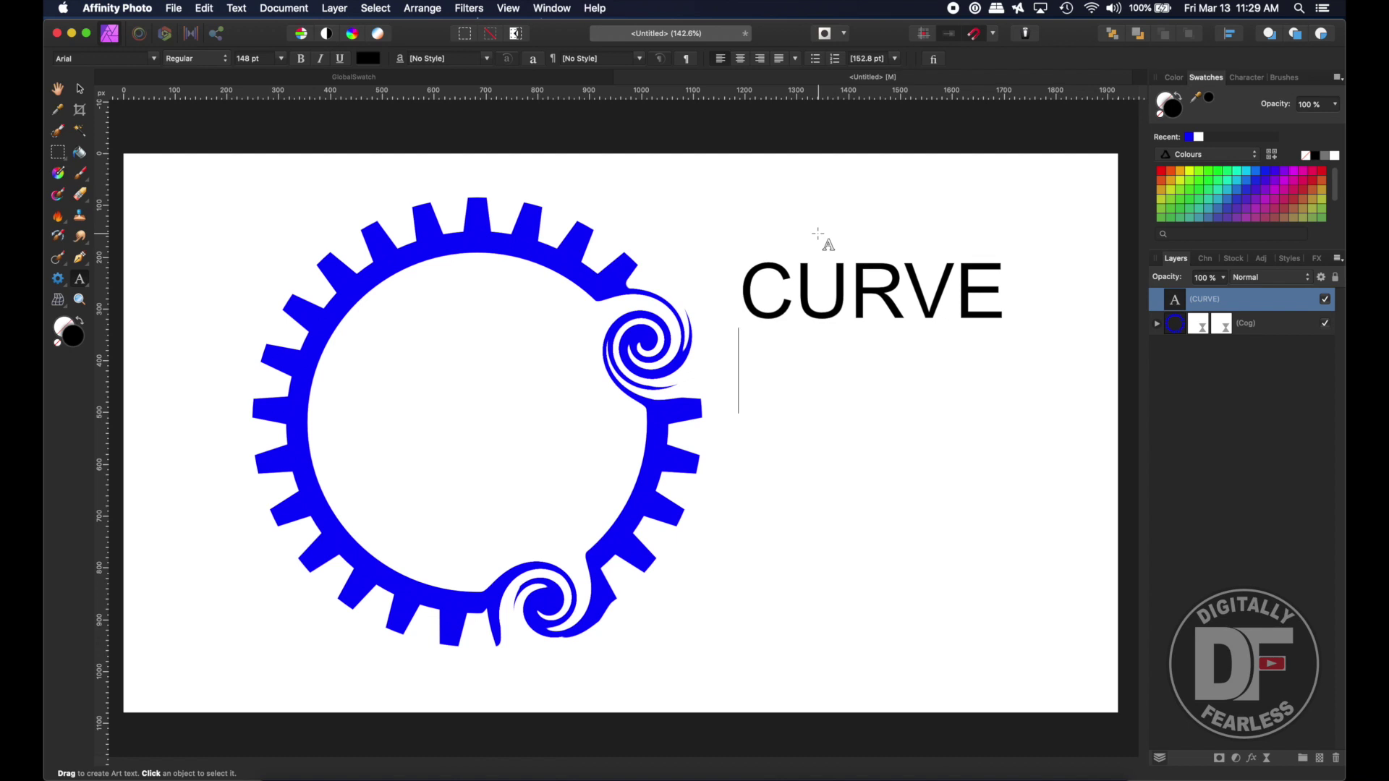
type("GE")
key("Escape")
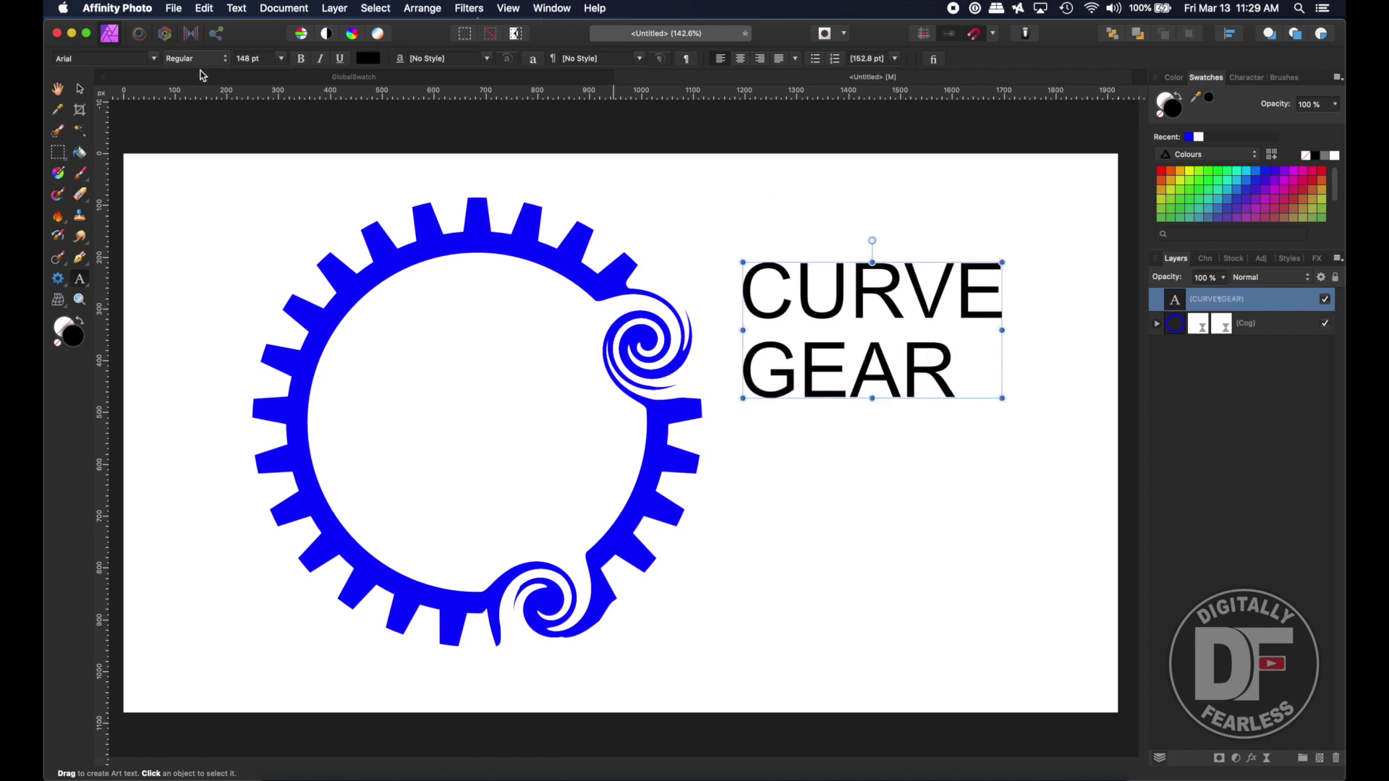
Centre-align the two lines of CURVE GEAR and move the text inside the cog, clear of the upper-right twirl
left_click(740, 58)
left_click_drag(771, 317, 384, 395)
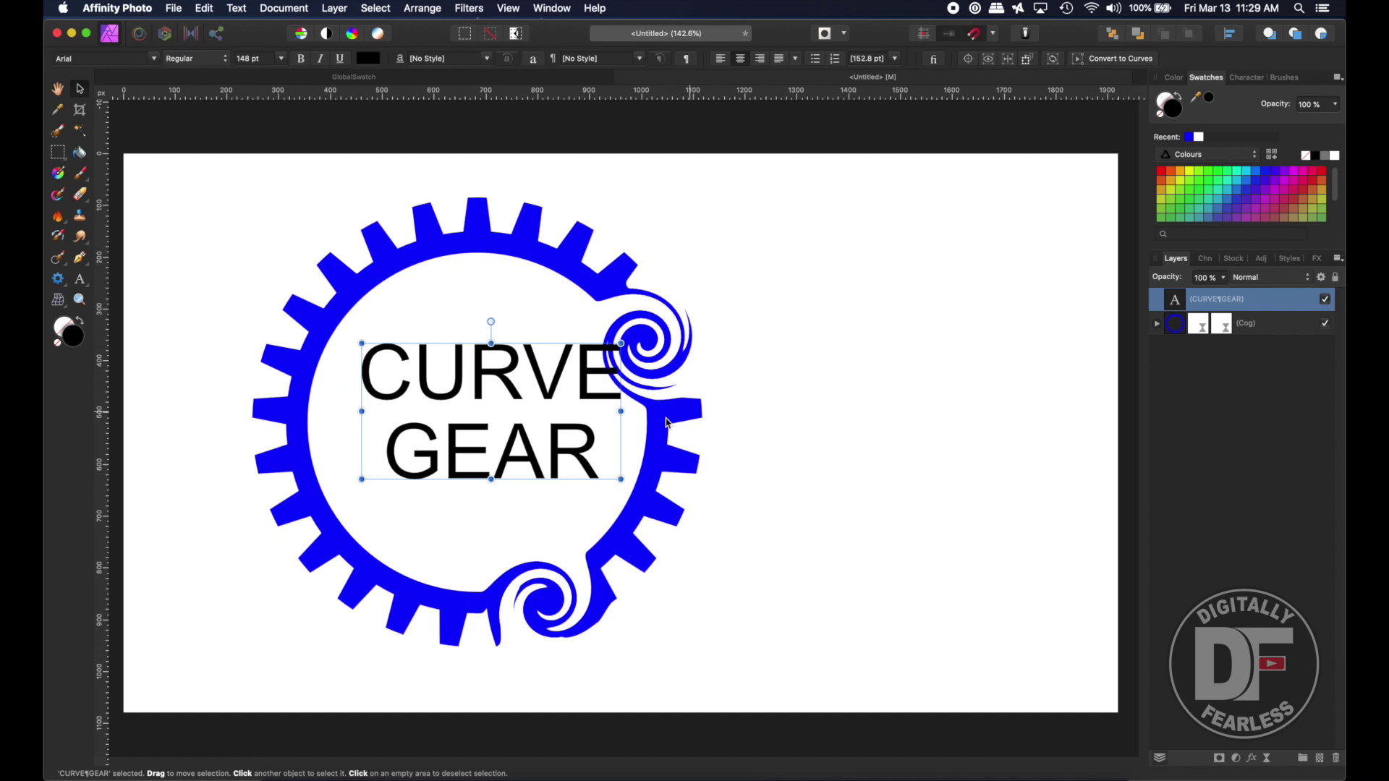
mouse_move(460, 376)
left_mouse_down()
mouse_move(424, 386)
mouse_move(432, 363)
mouse_move(434, 379)
left_mouse_up()
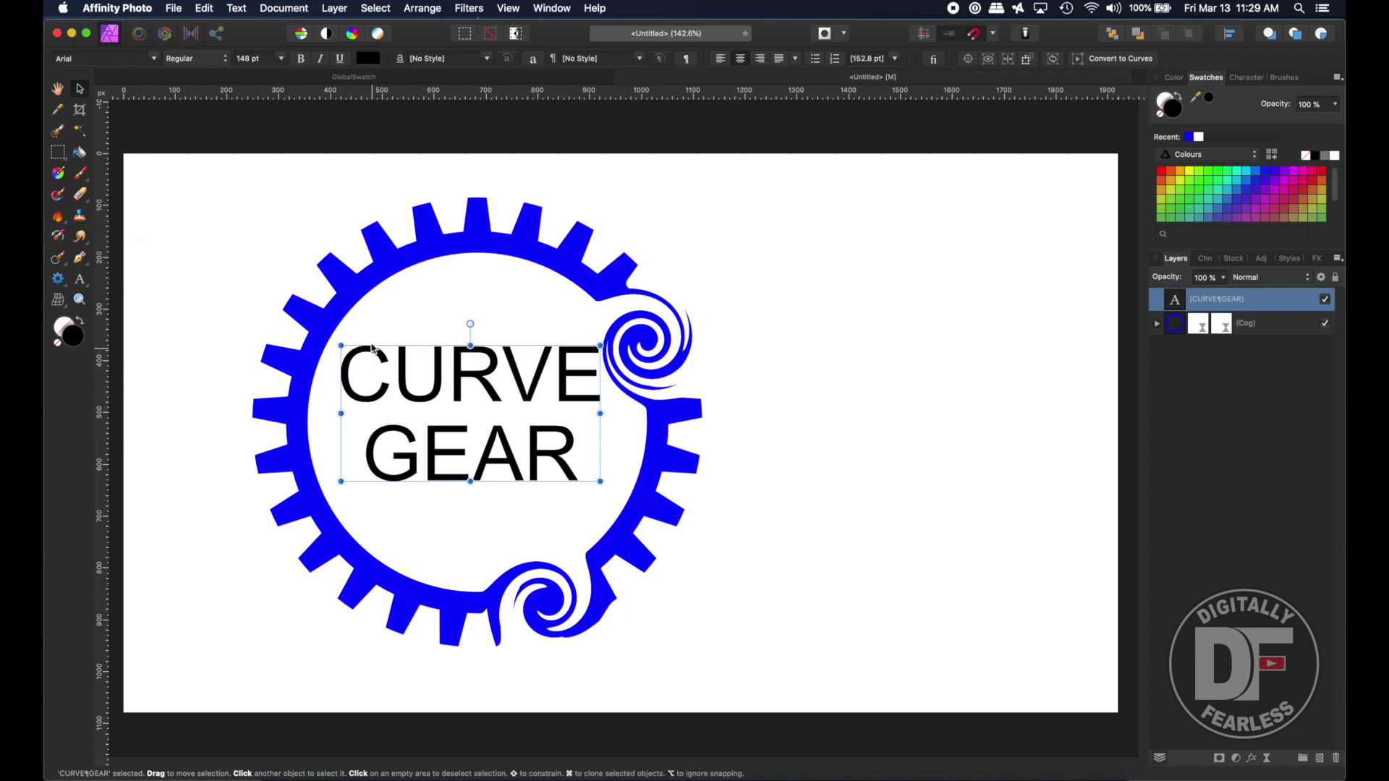
Try the Glyphter font on the CURVE GEAR text
left_click(75, 58)
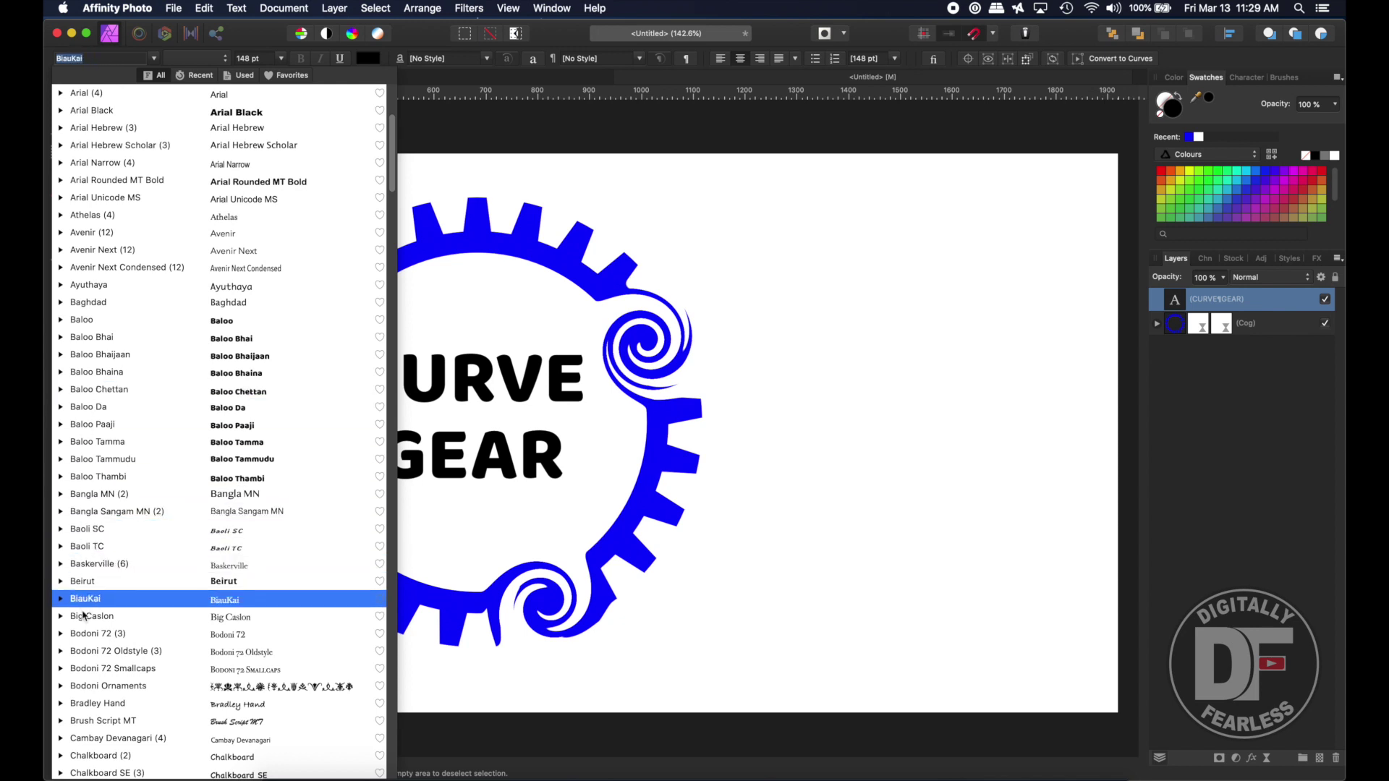
scroll(94, 624, "down", 2)
scroll(94, 624, "down", 5)
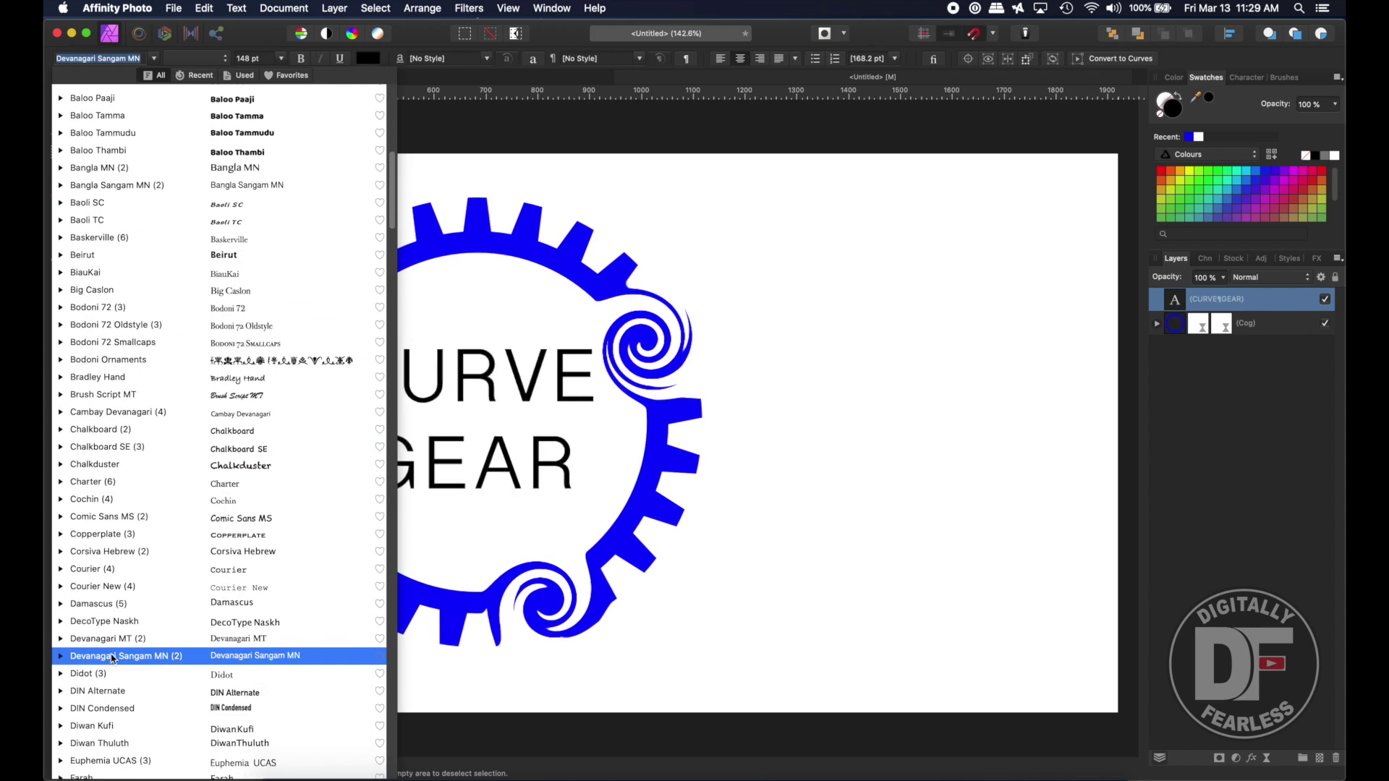
scroll(106, 656, "down", 3)
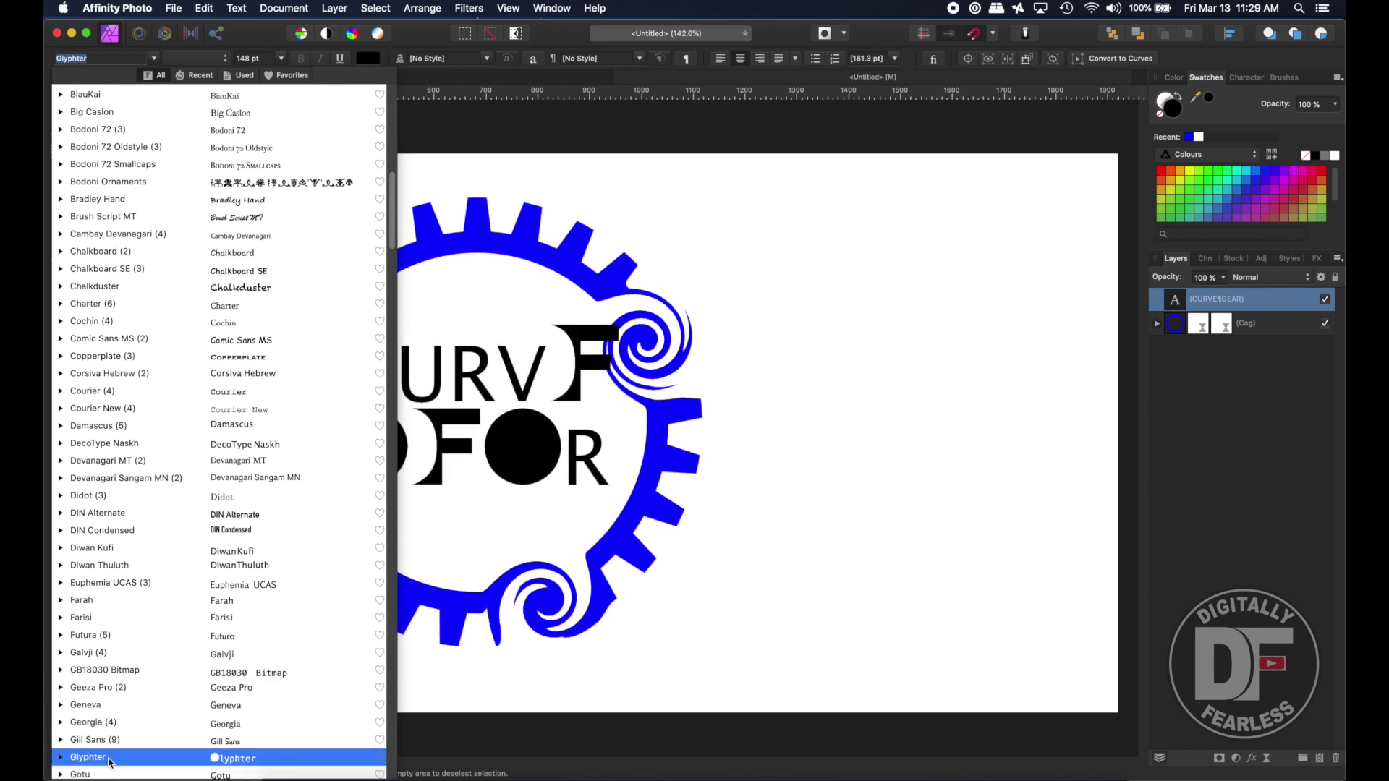
scroll(110, 762, "down", 1)
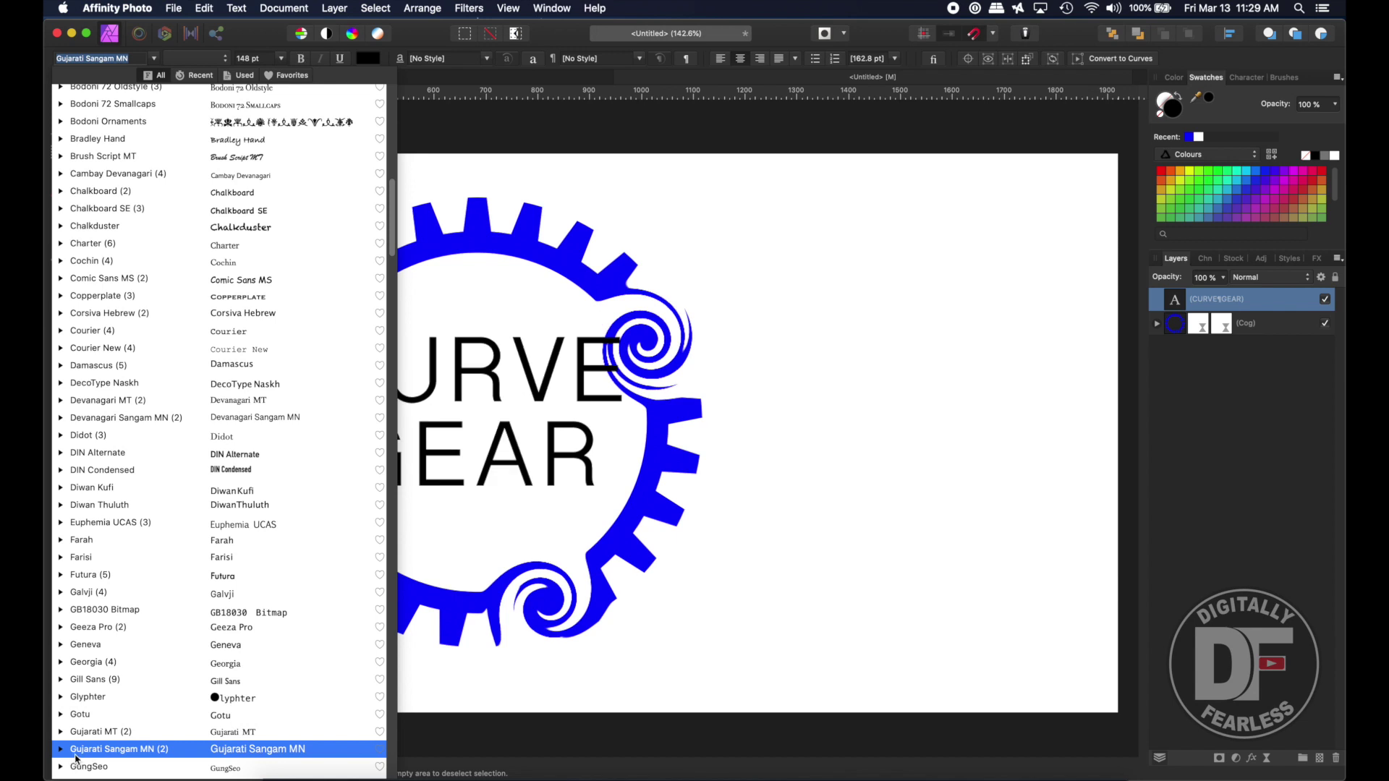
left_click(101, 697)
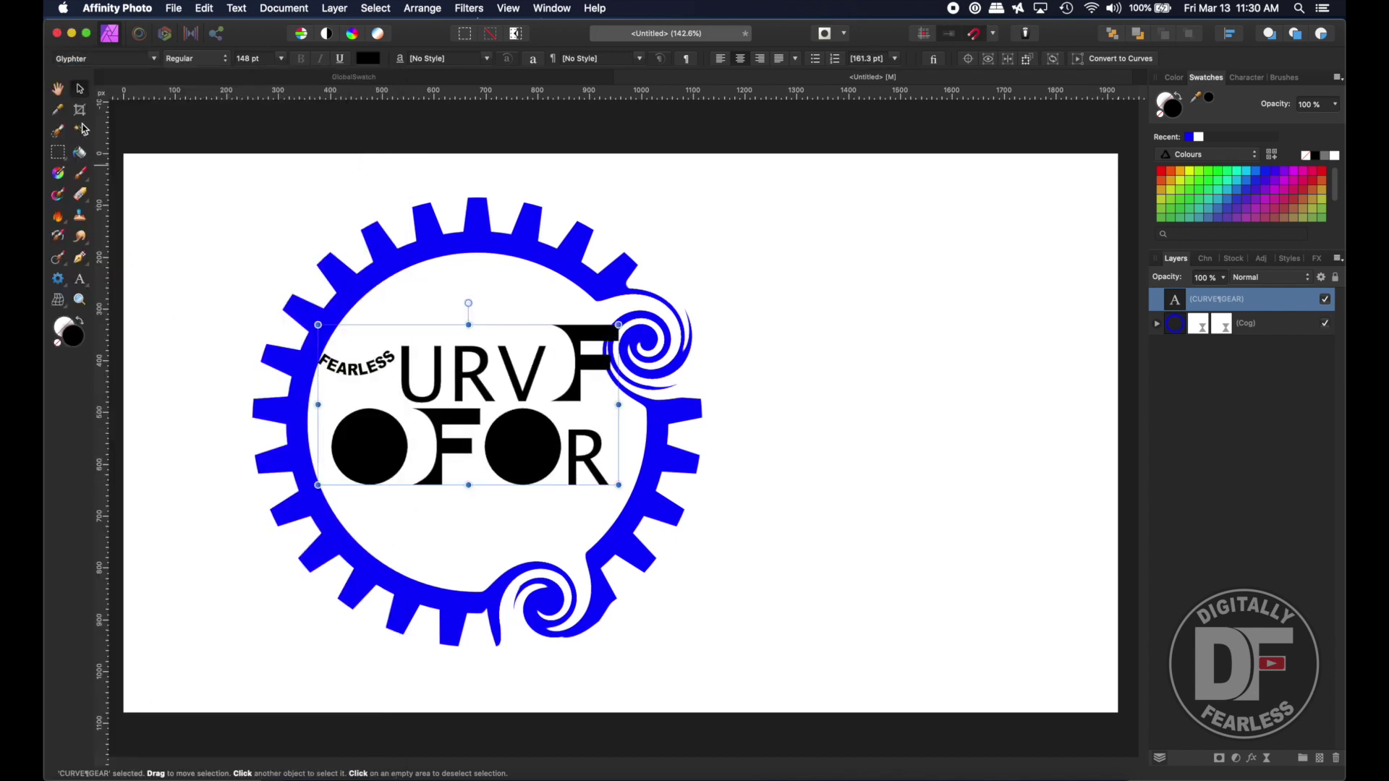
Set the CURVE GEAR text to the Herculanum font and nudge it slightly right and down within the cog
left_click(75, 60)
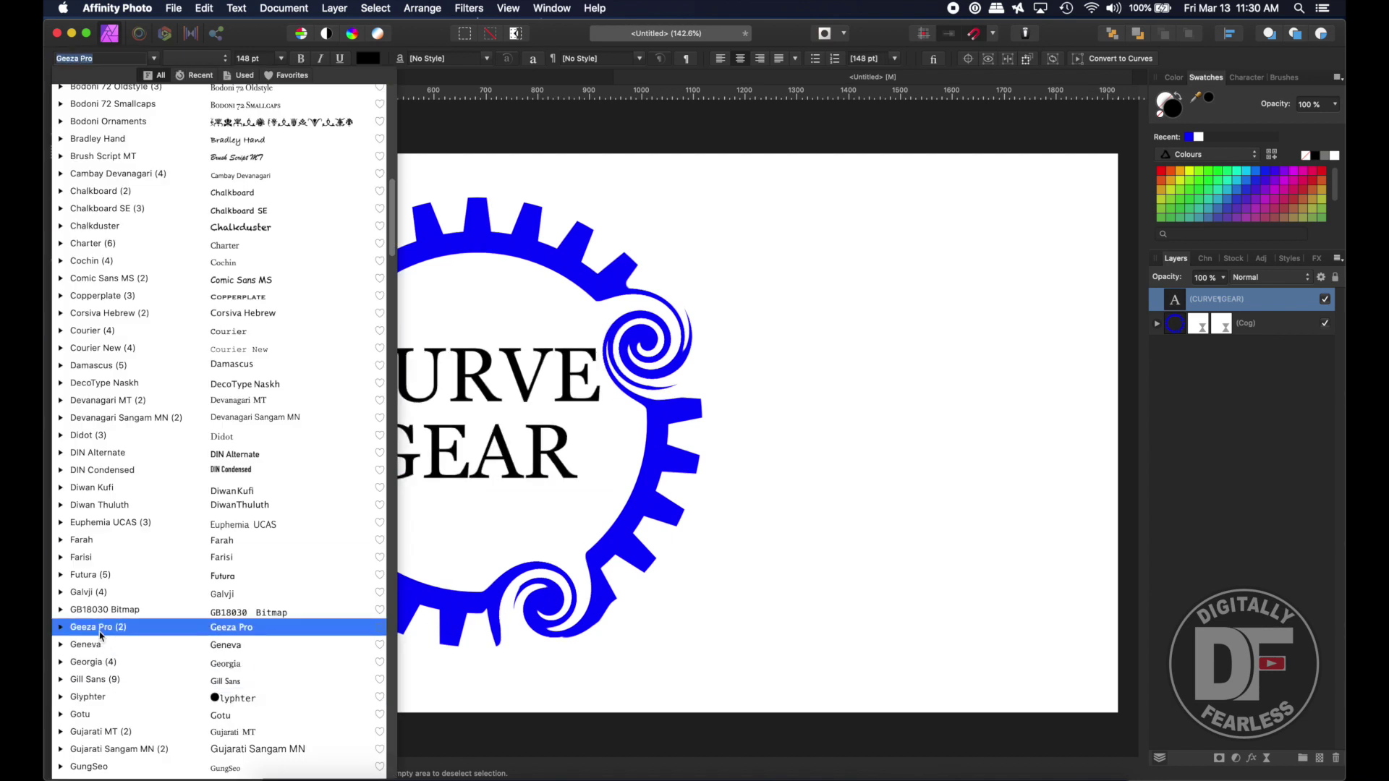
scroll(88, 732, "down", 5)
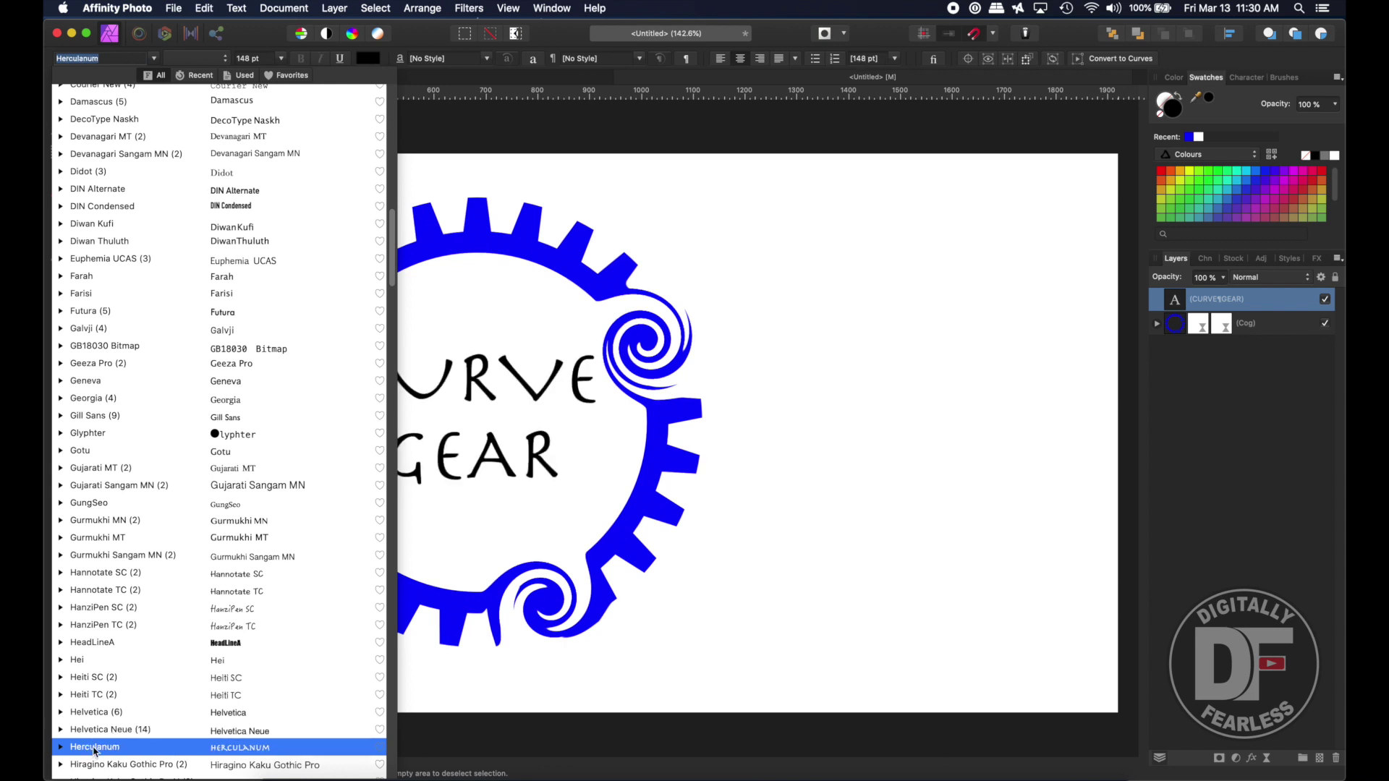
left_click(94, 748)
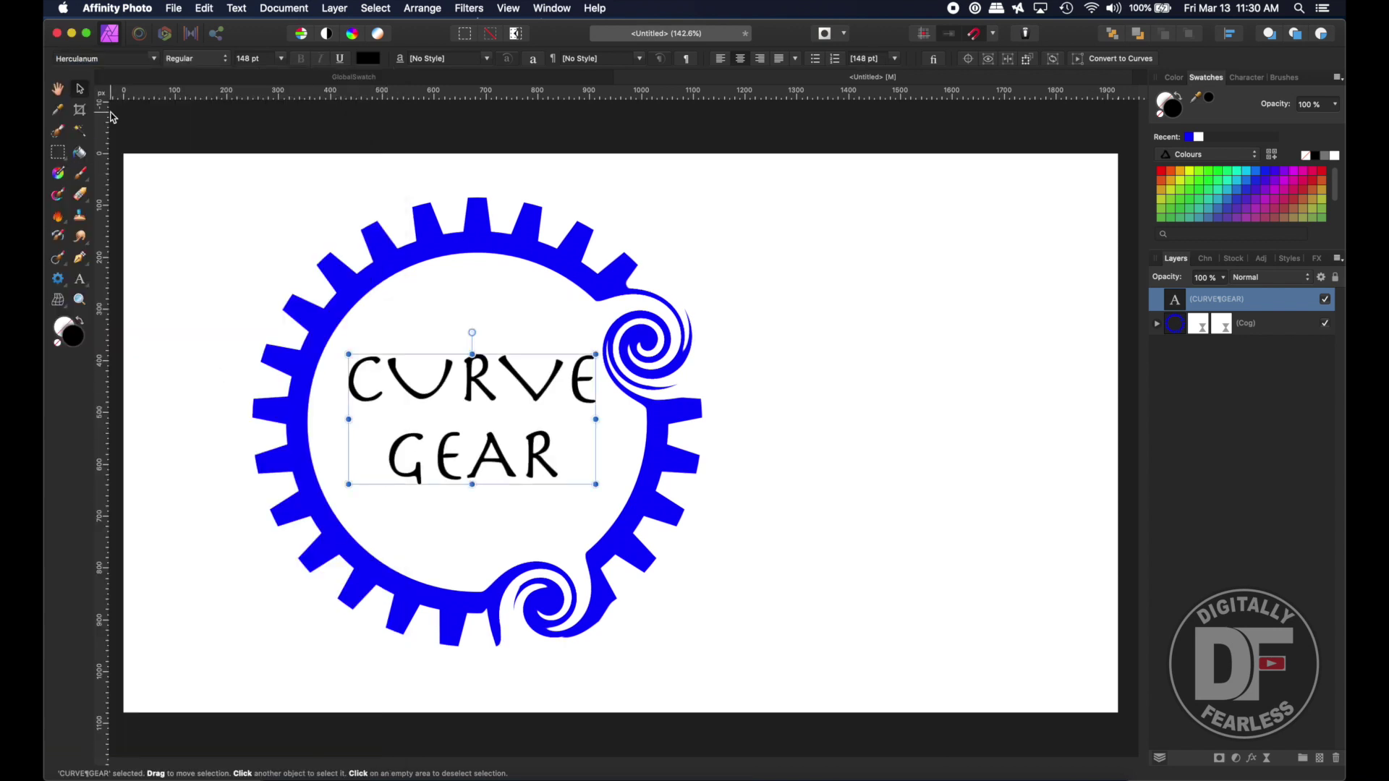
mouse_move(447, 377)
left_mouse_down()
mouse_move(449, 408)
mouse_move(450, 382)
left_mouse_up()
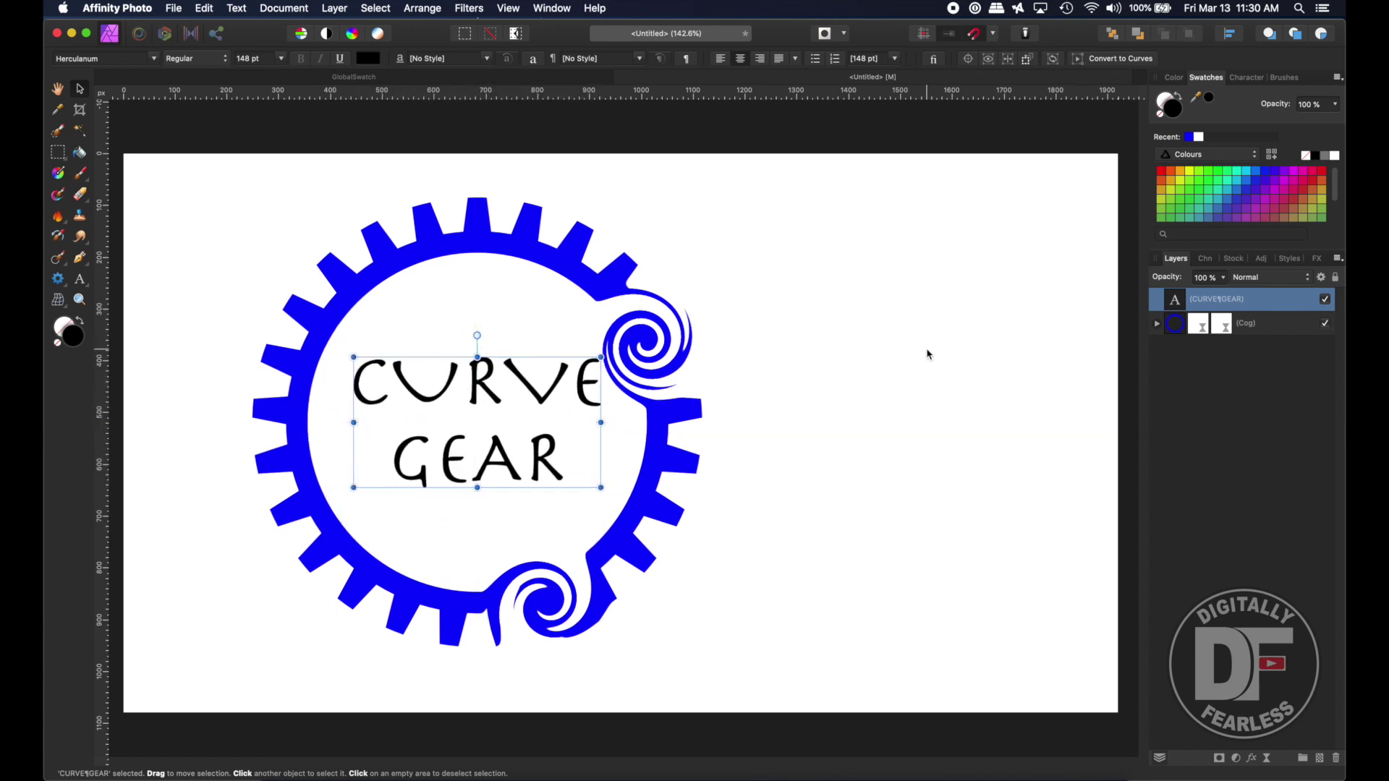
Change the CURVE GEAR text colour to magenta, FF00BC
double_click(80, 345)
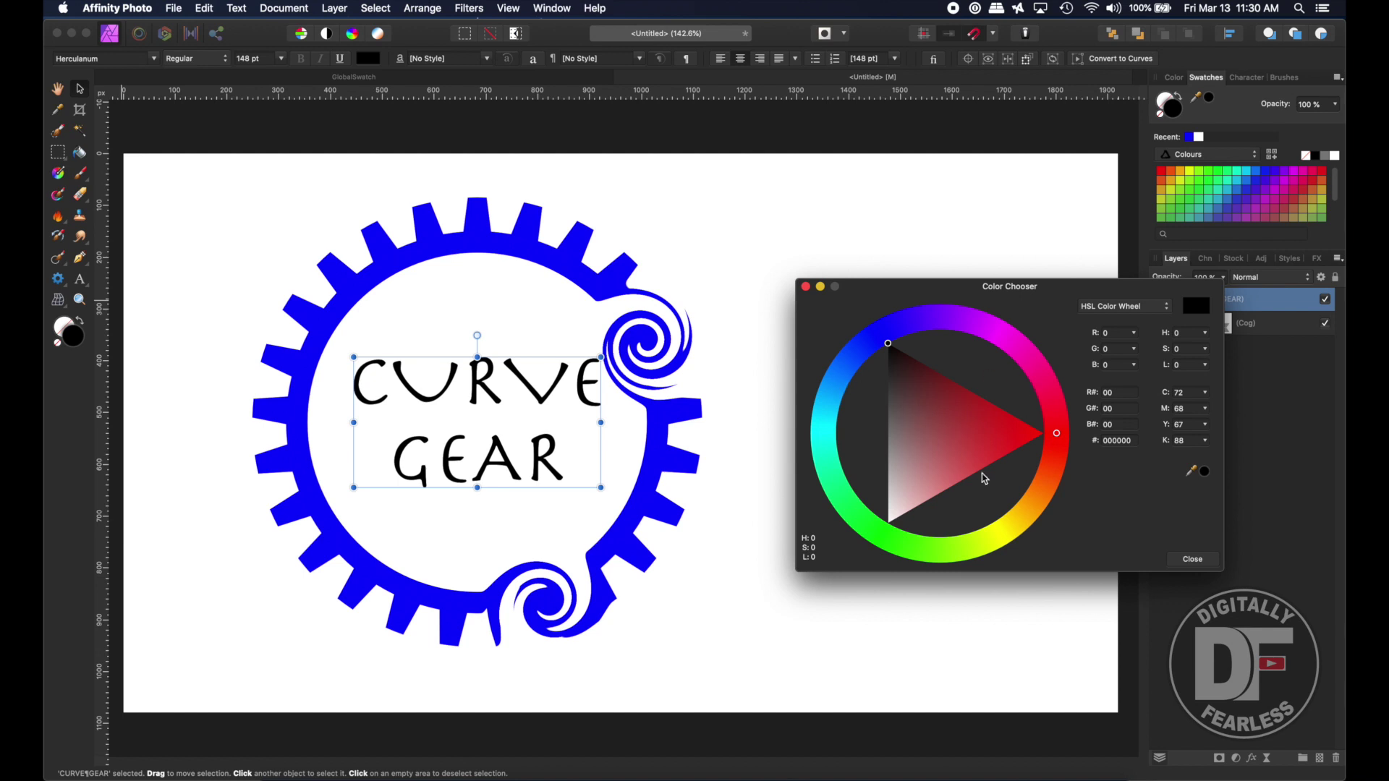
left_click_drag(999, 346, 1023, 368)
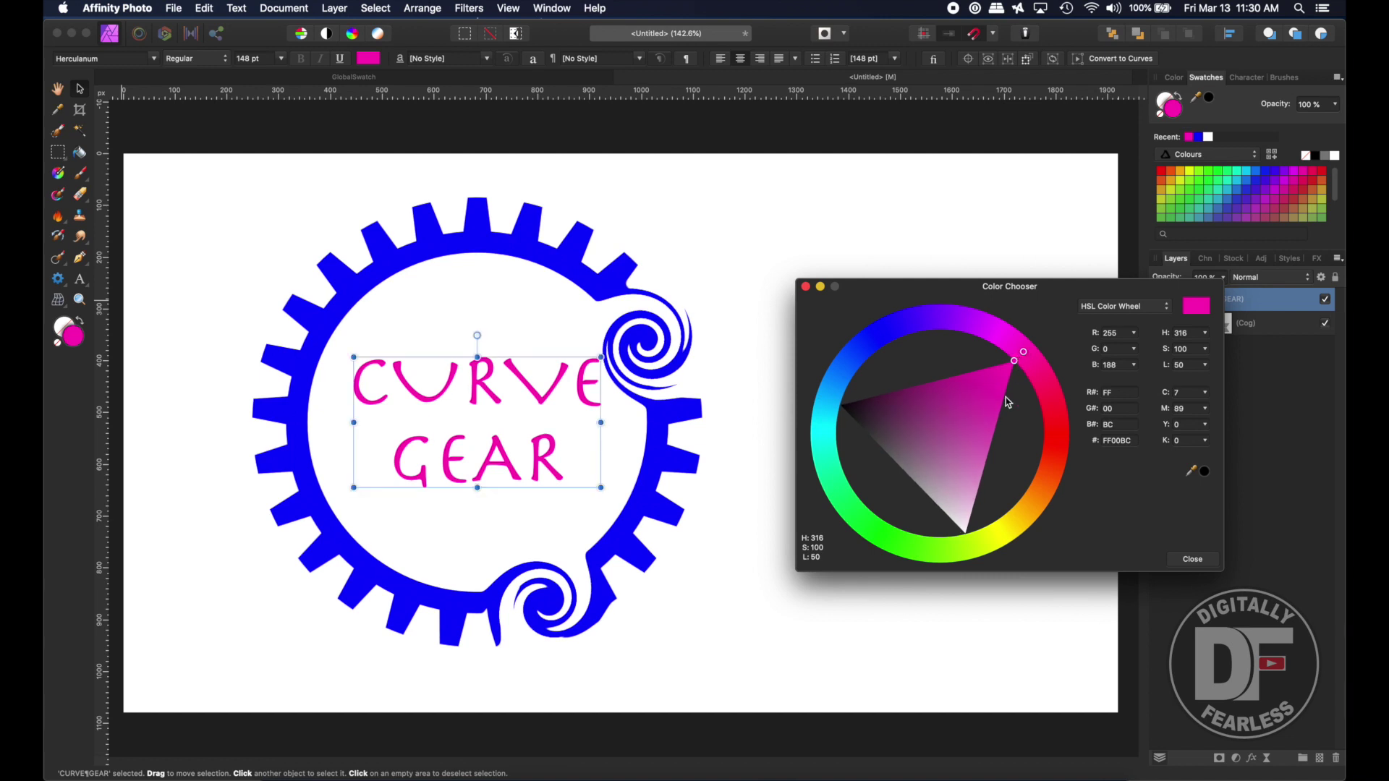
left_click(1193, 560)
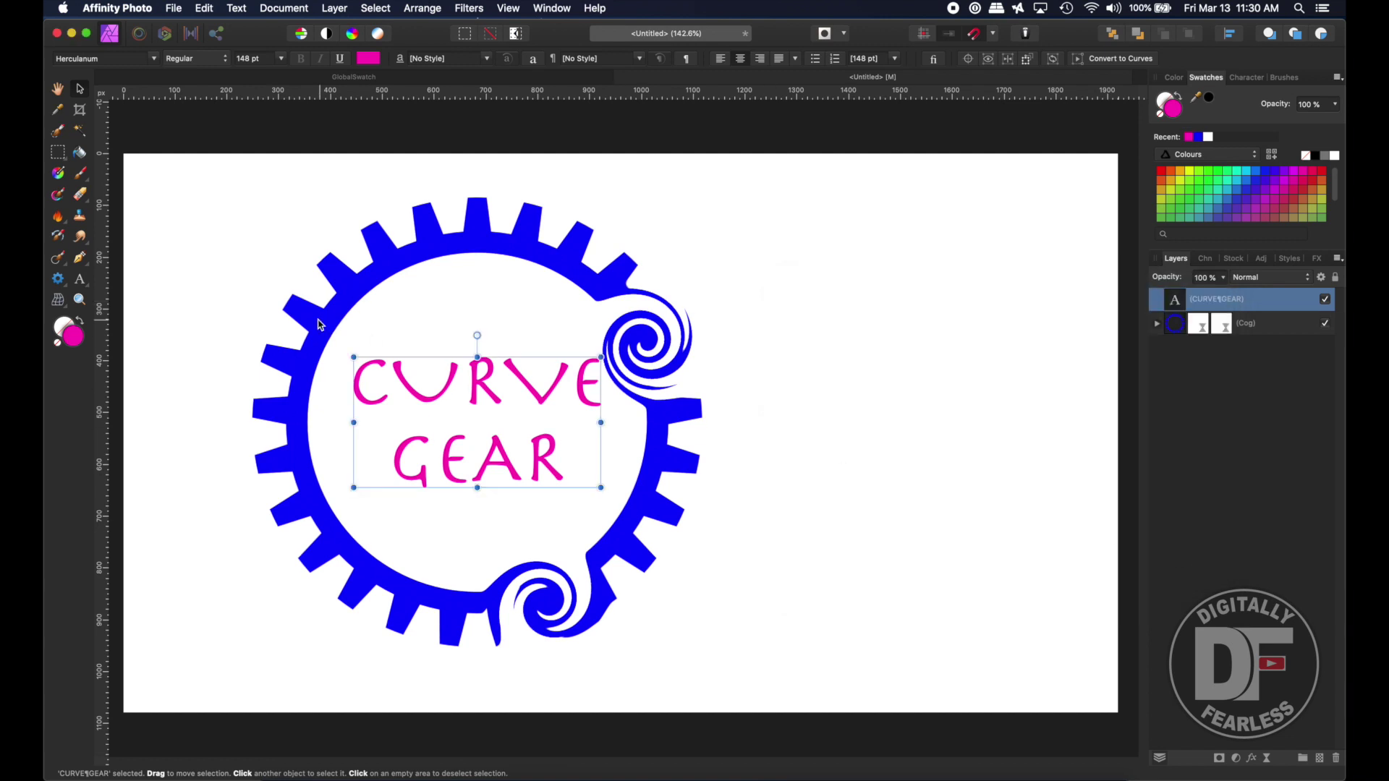
Make the CURVE GEAR text taller and slightly narrower inside the cog, undoing the first upward stretch, and deselect it
left_click(57, 90)
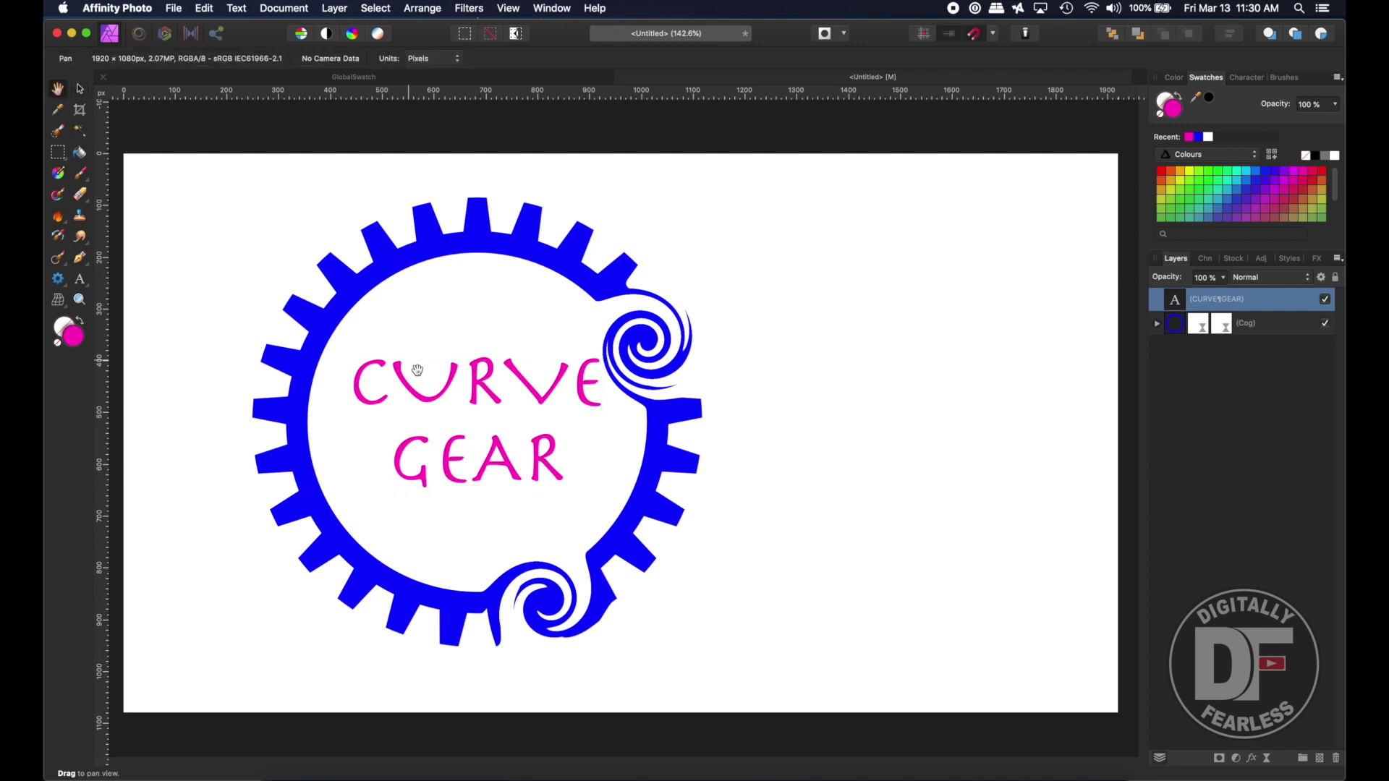
left_click(80, 90)
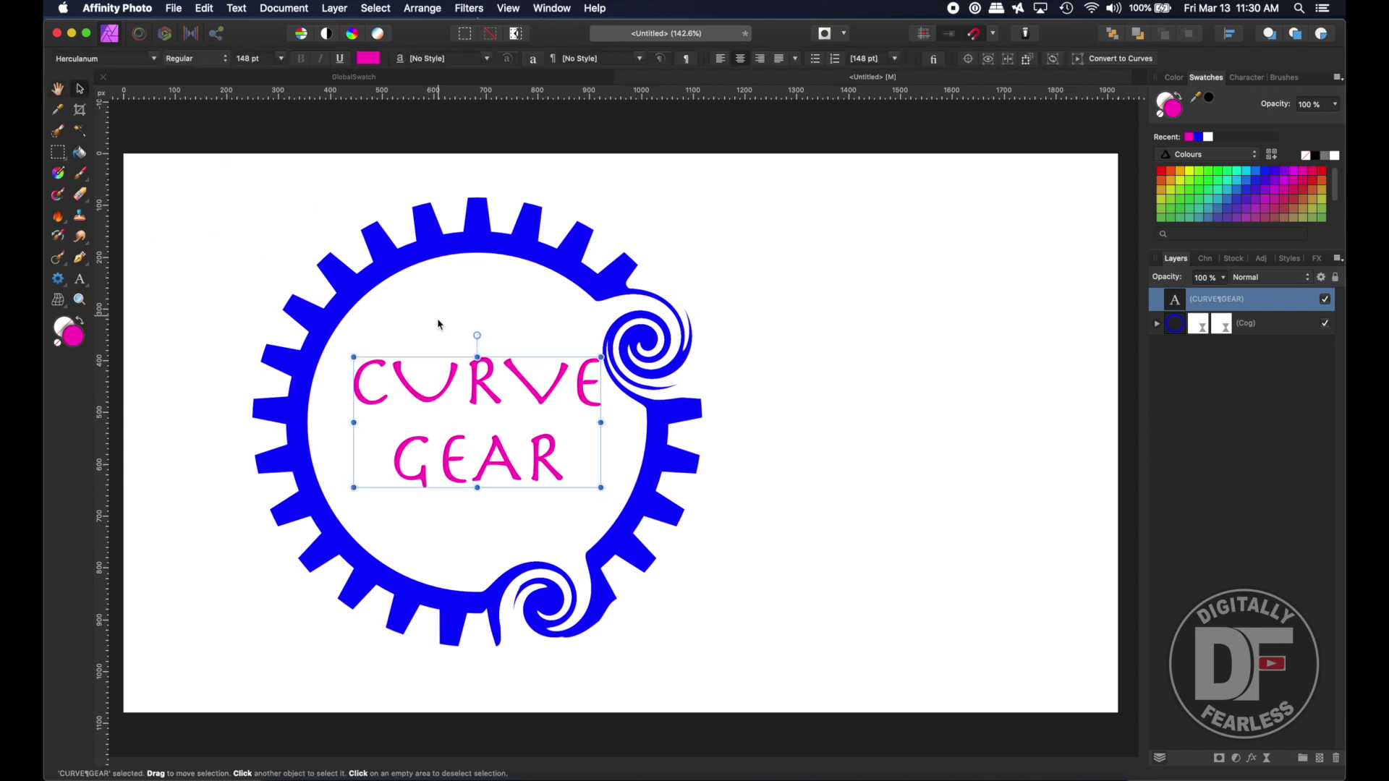
left_click_drag(478, 330, 484, 321)
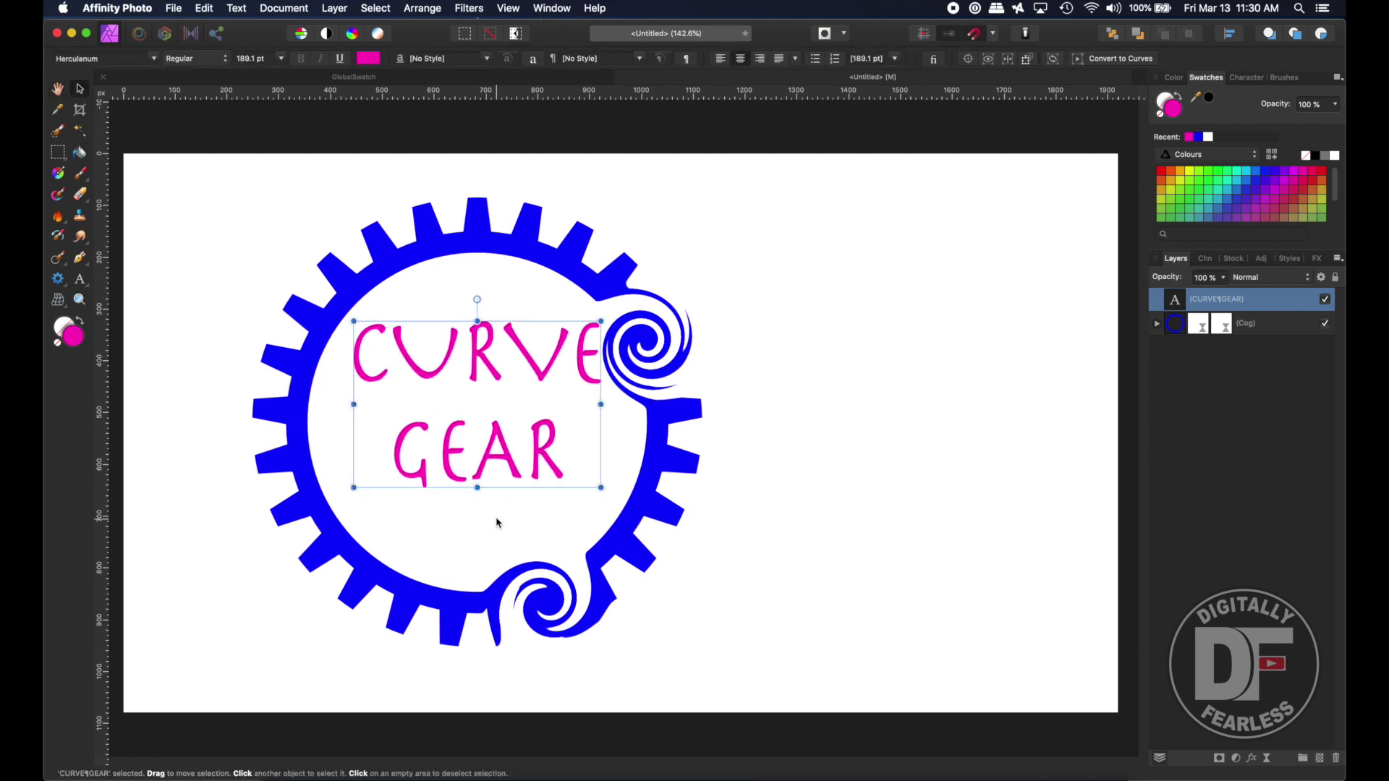
key("cmd+z")
left_click(134, 405)
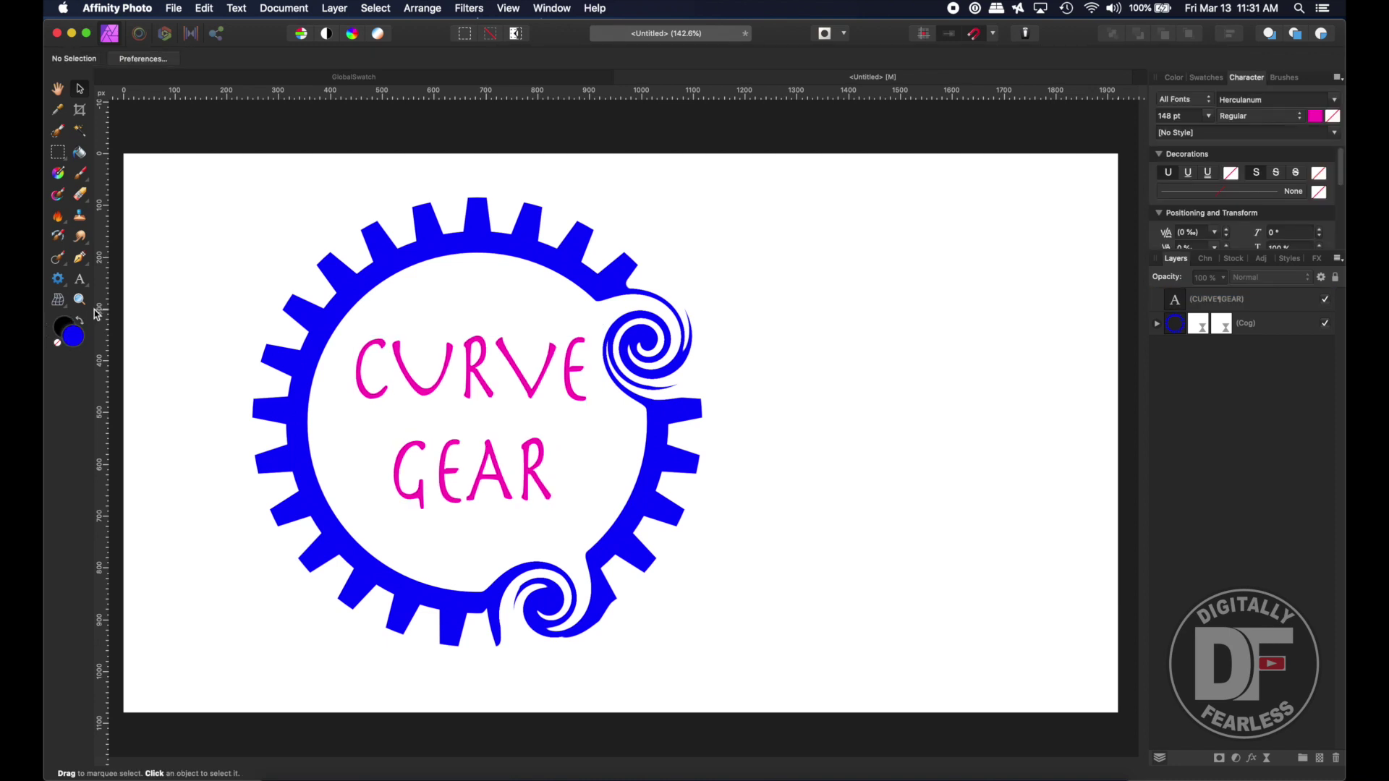
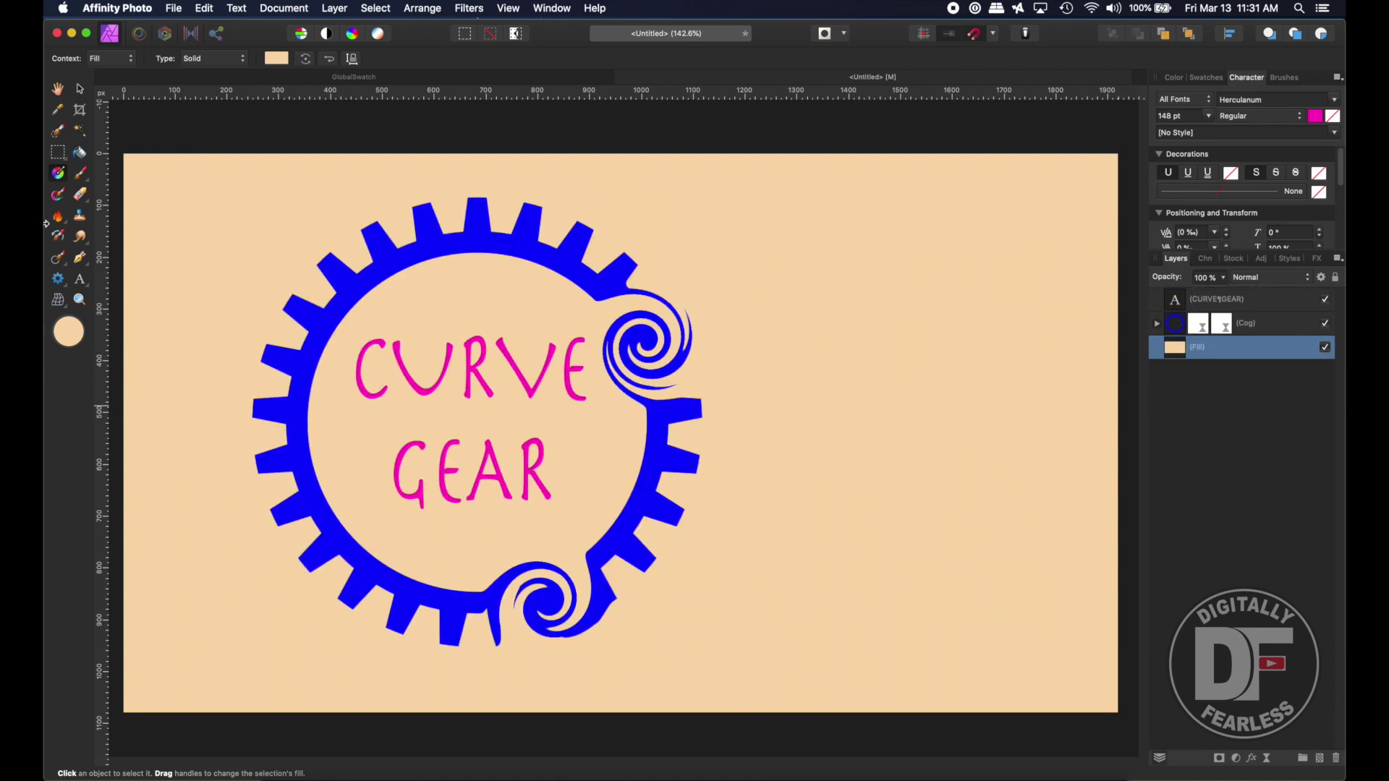
Draw a wide ellipse behind the cog, starting at its upper-right twirl and extending right across the canvas
left_click(76, 85)
left_click(58, 88)
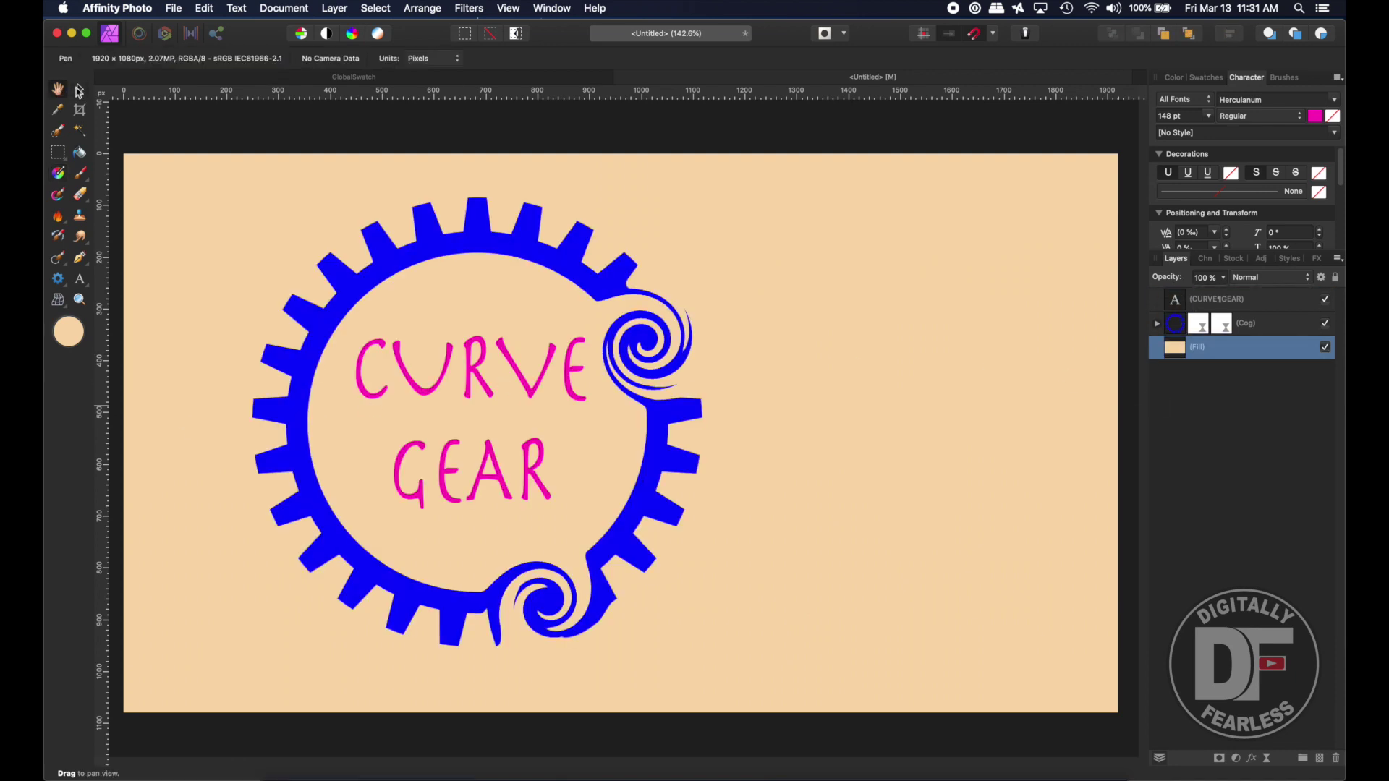
left_click(58, 280)
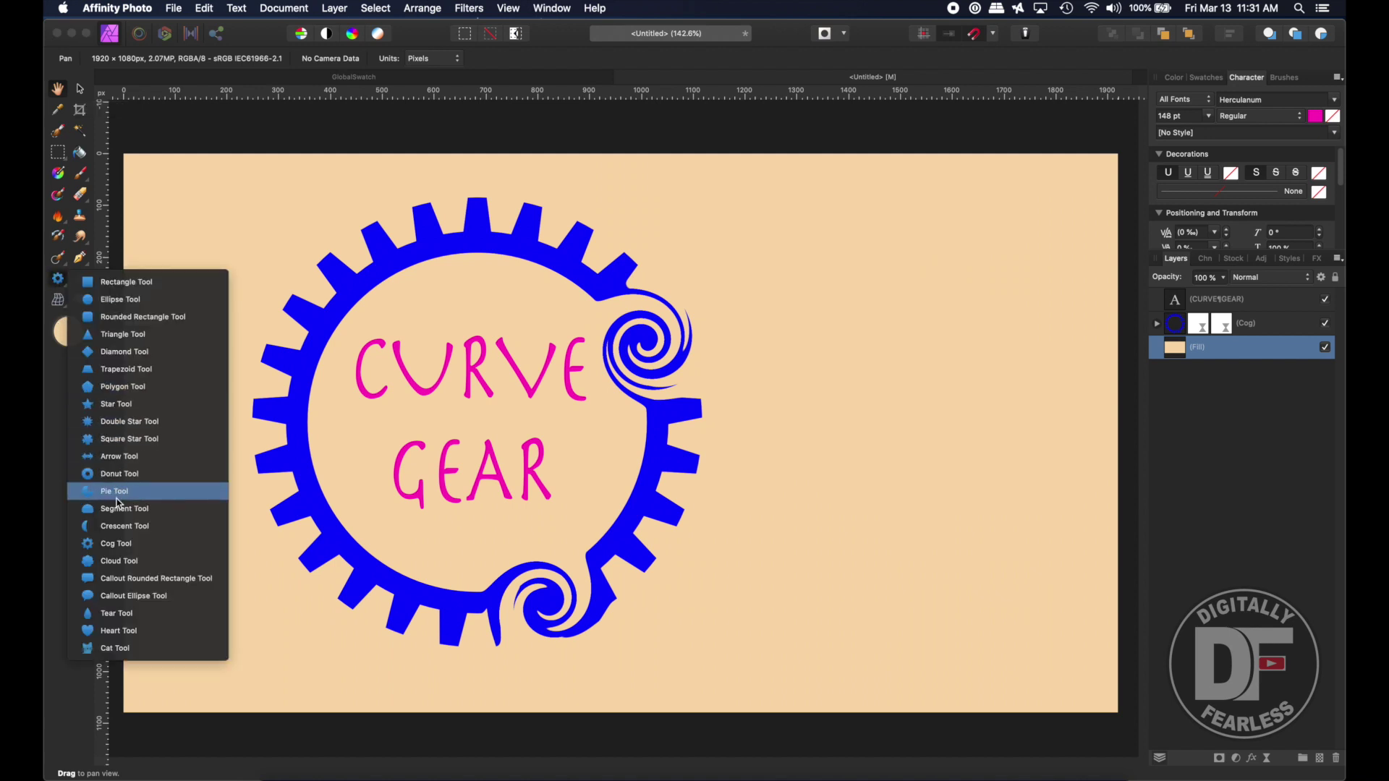
left_click(152, 311)
left_click_drag(586, 280, 883, 410)
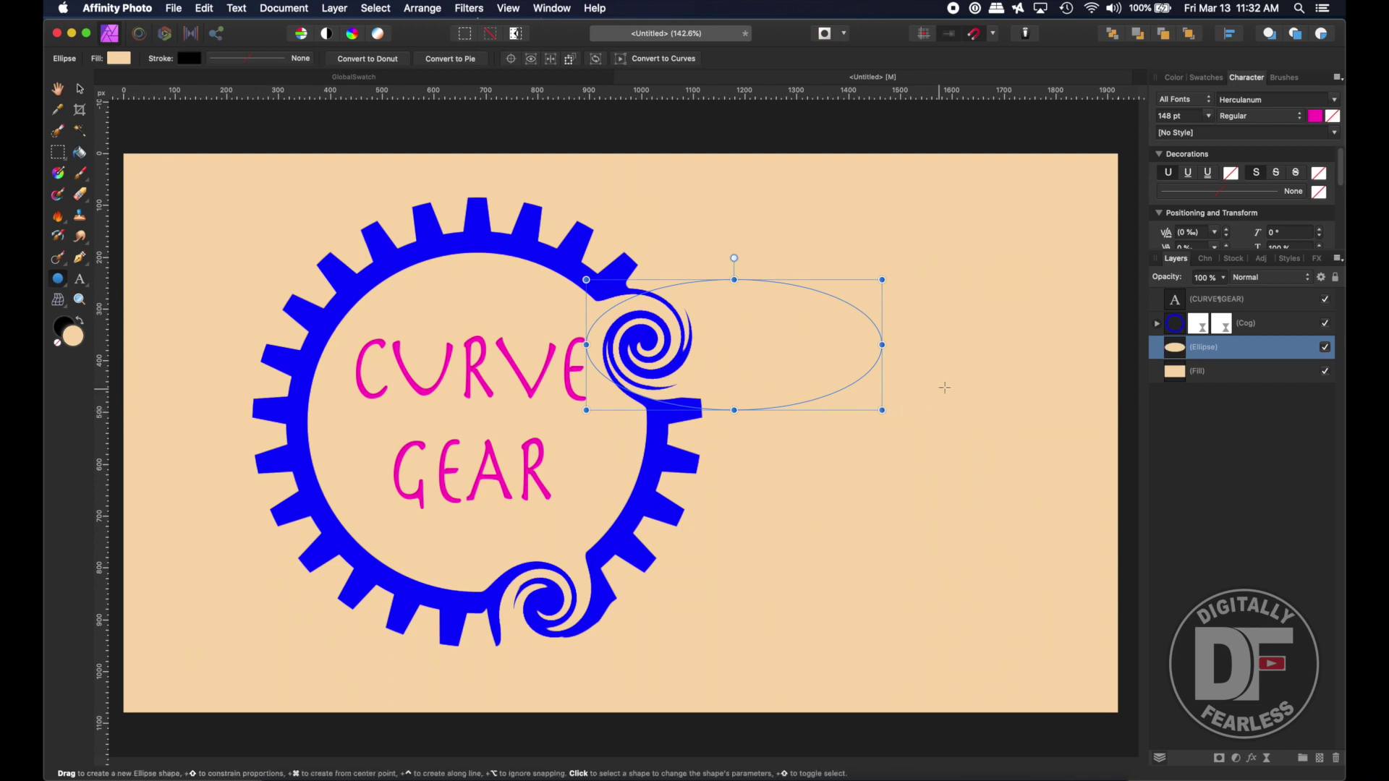
Change the ellipse's fill colour to pale turquoise, ABF8F5
left_click(71, 345)
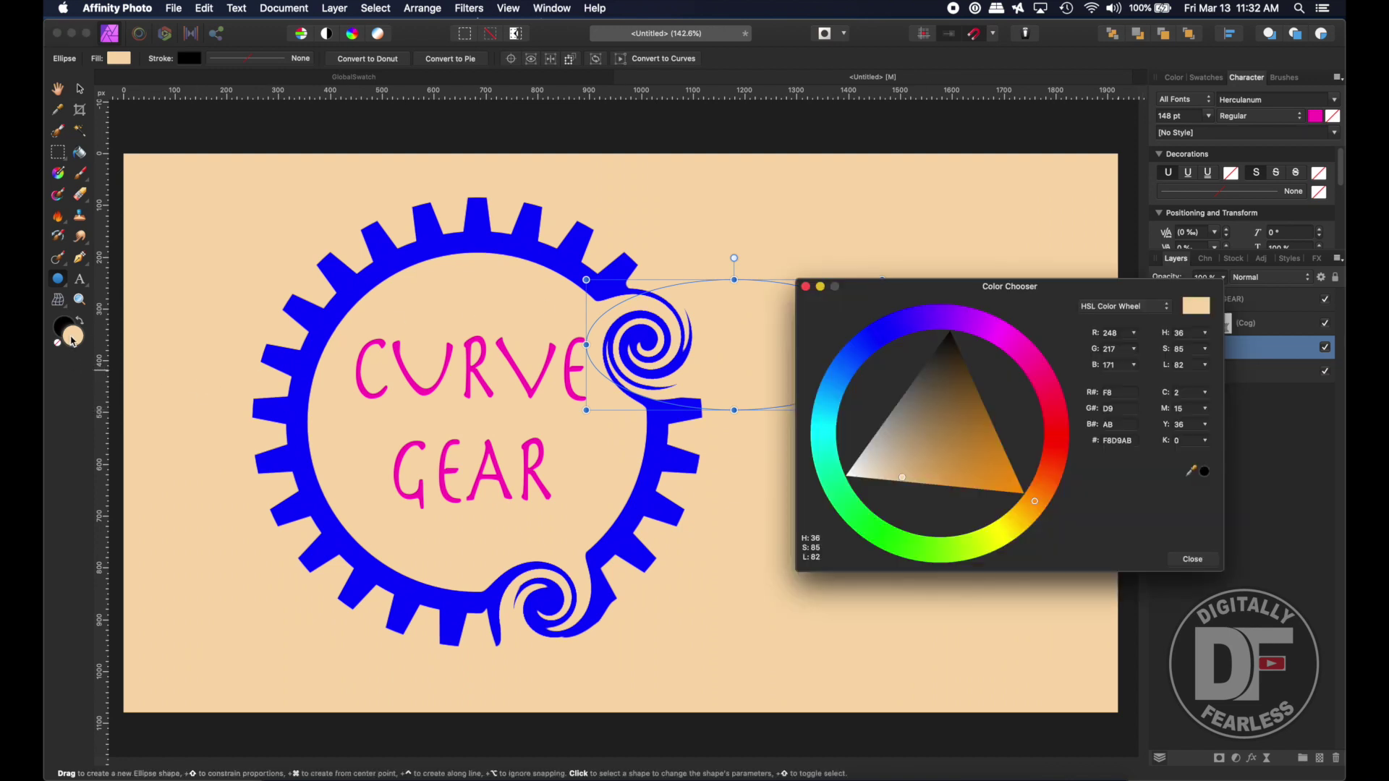
left_click_drag(826, 458, 823, 437)
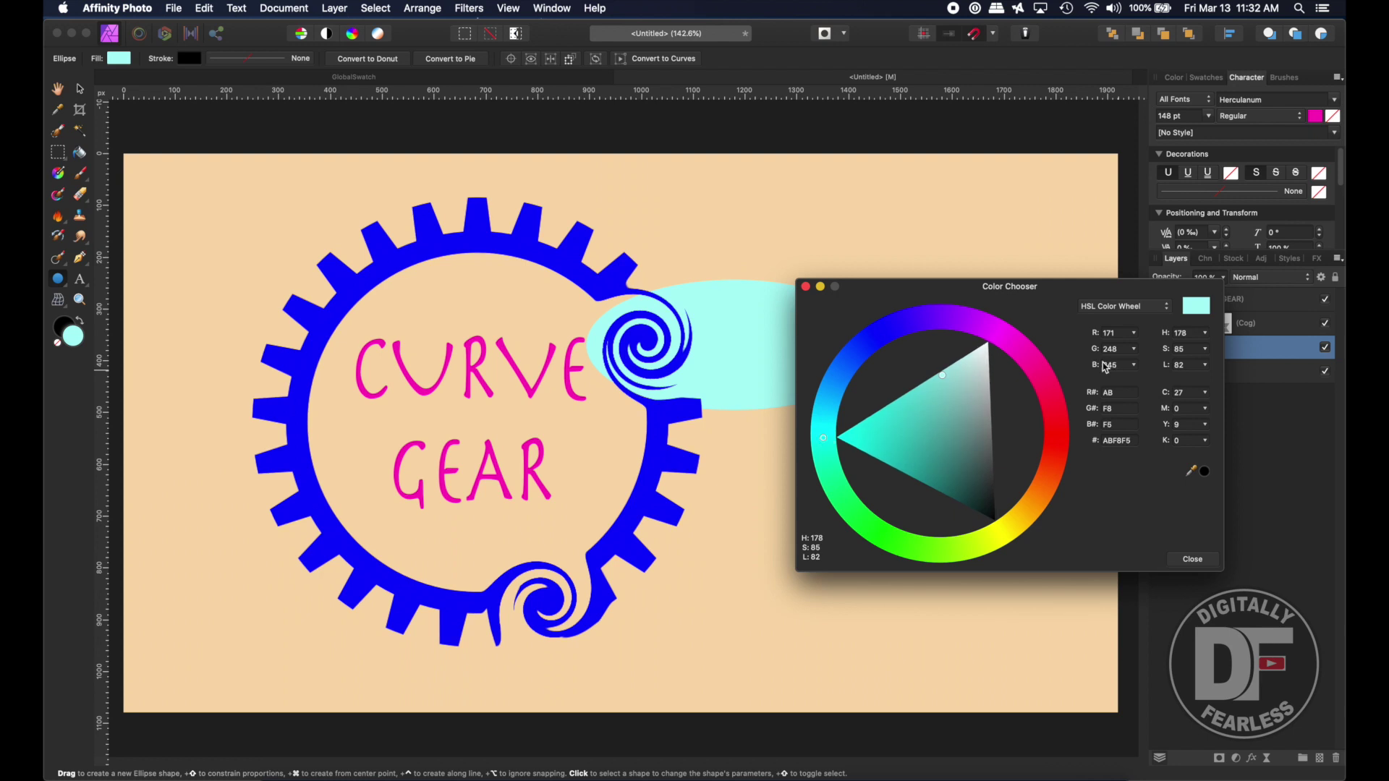
left_click(806, 287)
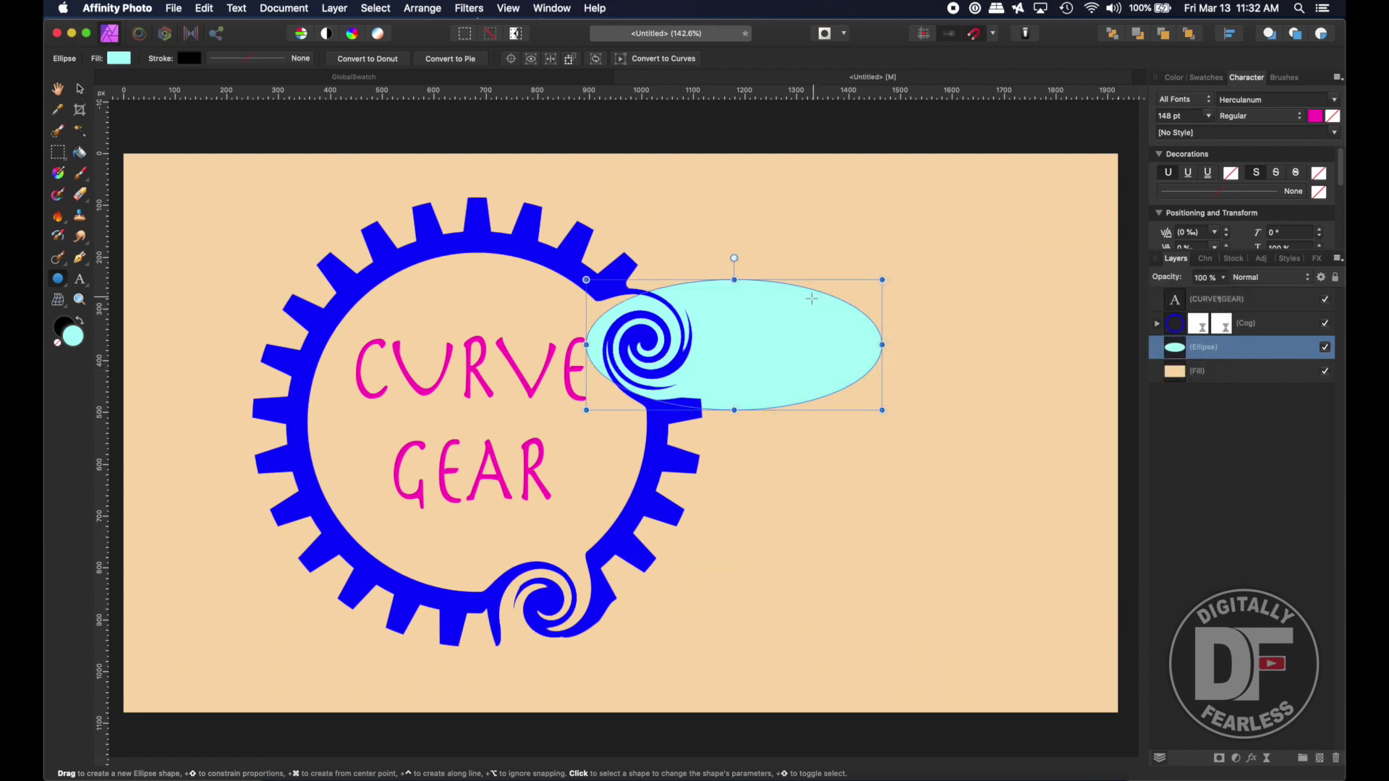
Widen the ellipse almost to the canvas's right edge, extend it slightly upward and downward, and deselect it
left_click(80, 88)
left_click_drag(879, 347, 1083, 345)
left_click_drag(837, 281, 836, 253)
left_click_drag(836, 413, 836, 434)
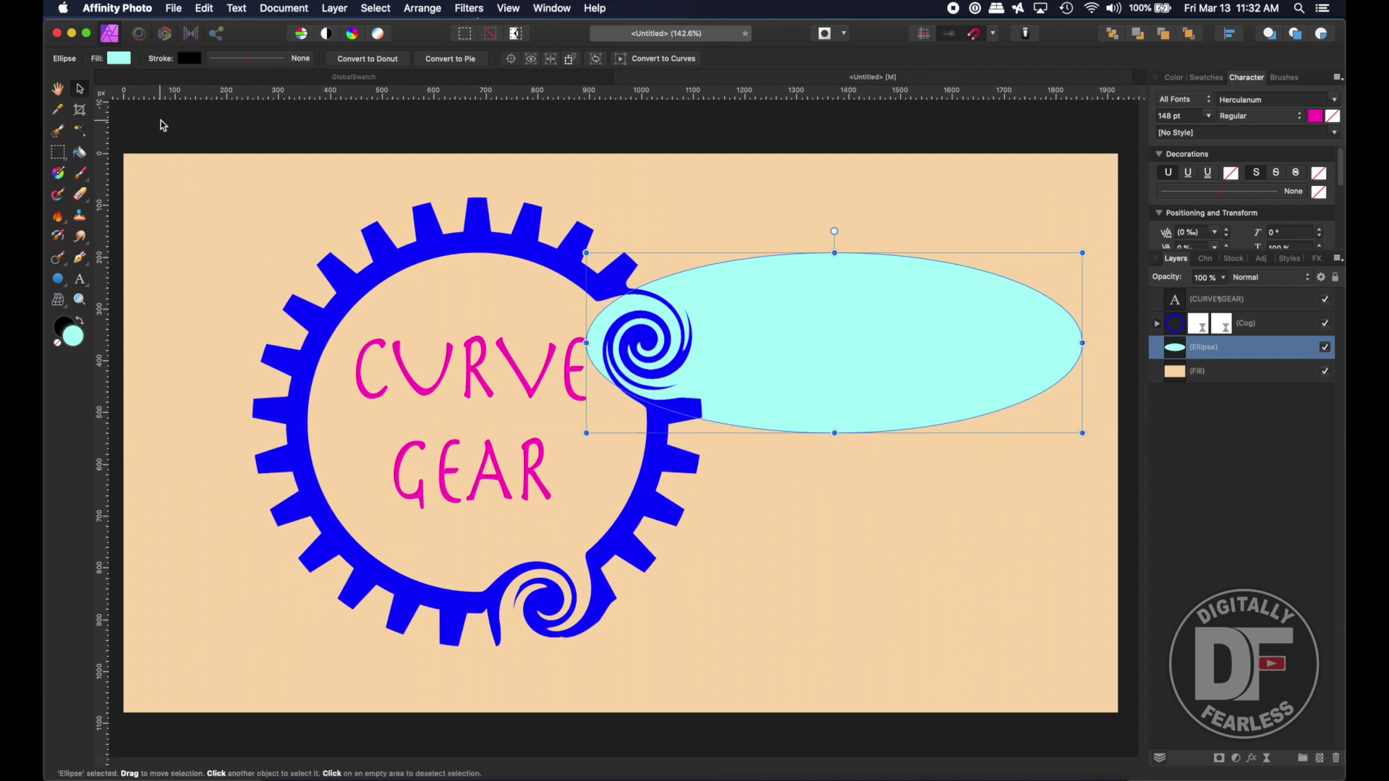
left_click(135, 138)
Start a new piece of artistic text and choose the Arial font for it
left_click(80, 281)
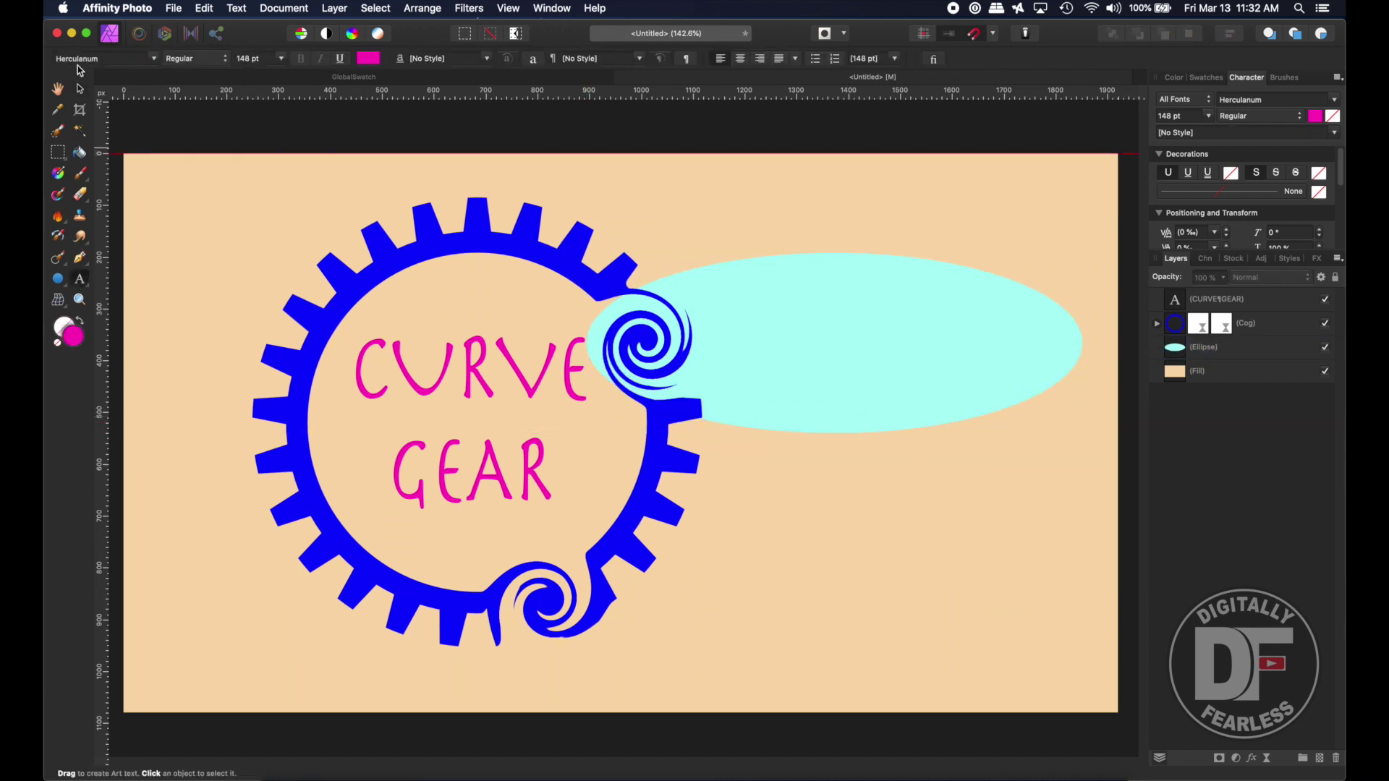
left_click(77, 58)
scroll(111, 152, "up", 20)
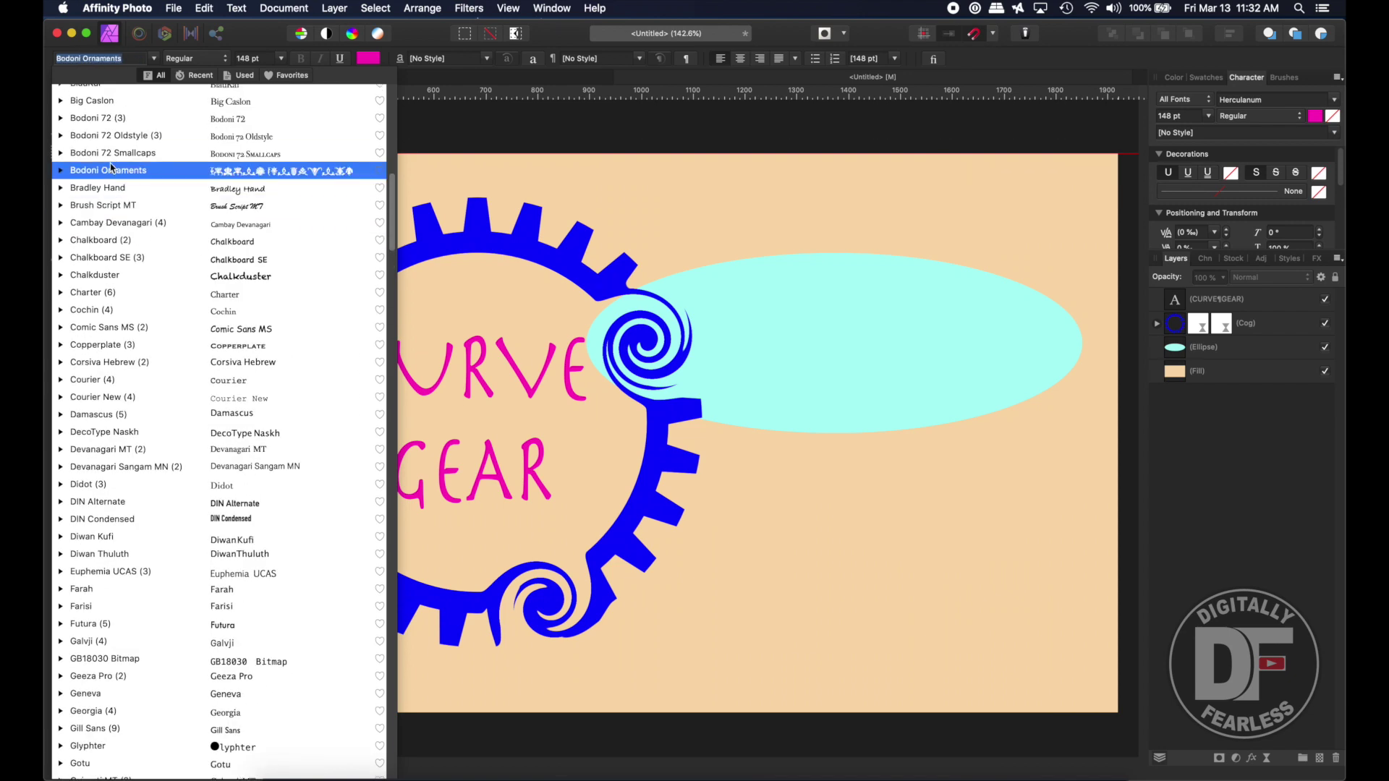
scroll(110, 157, "up", 3)
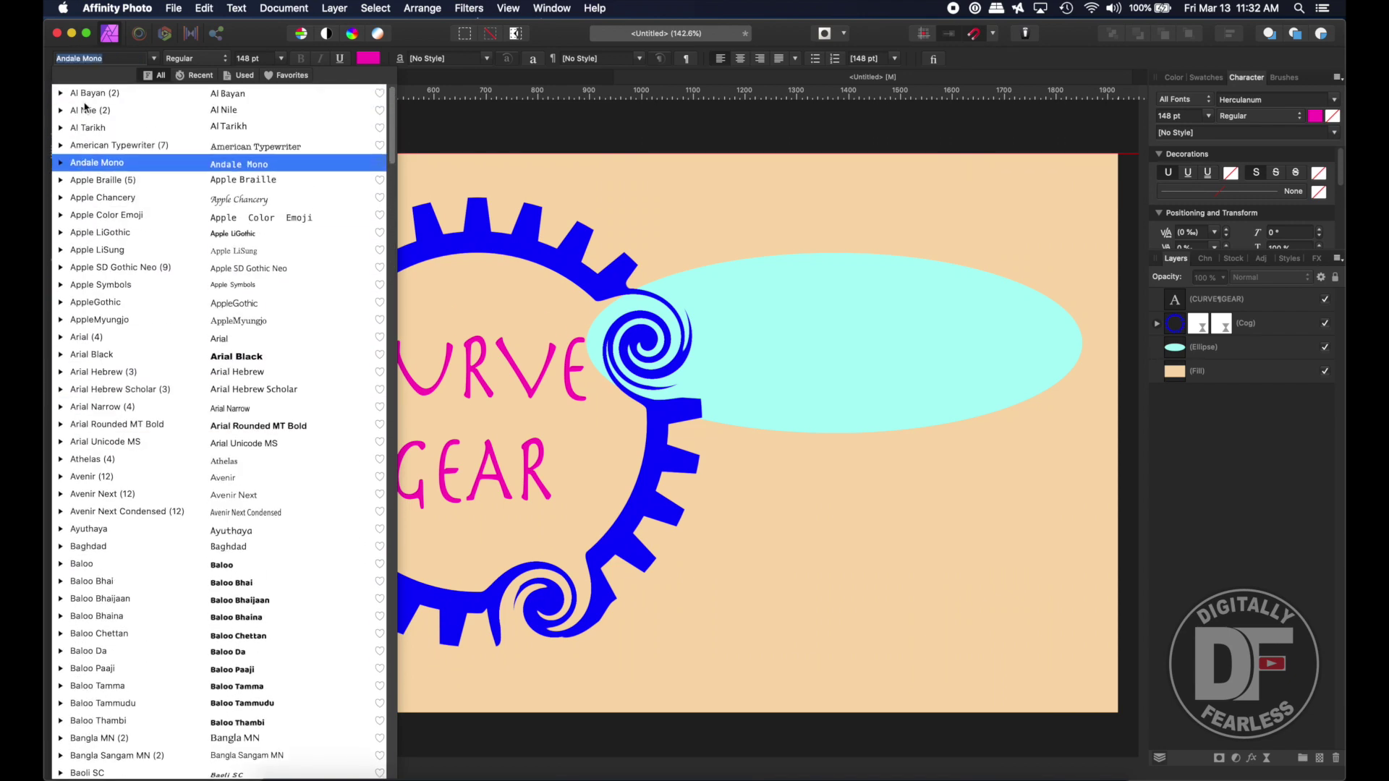
left_click(87, 341)
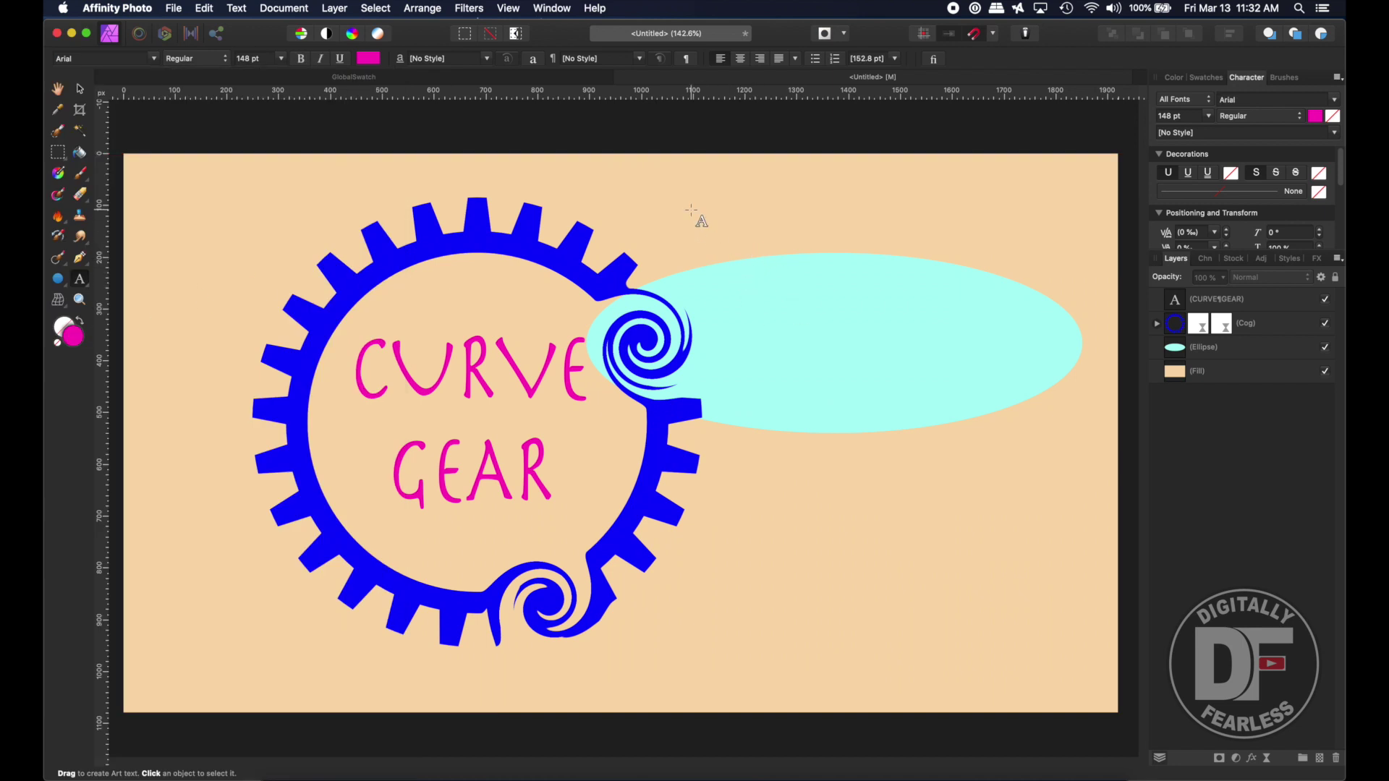
Add art text of about 69 pt on the turquoise ellipse reading "Sportswear geared" with "toward" on a second line
left_click_drag(717, 282, 750, 307)
type("Sp")
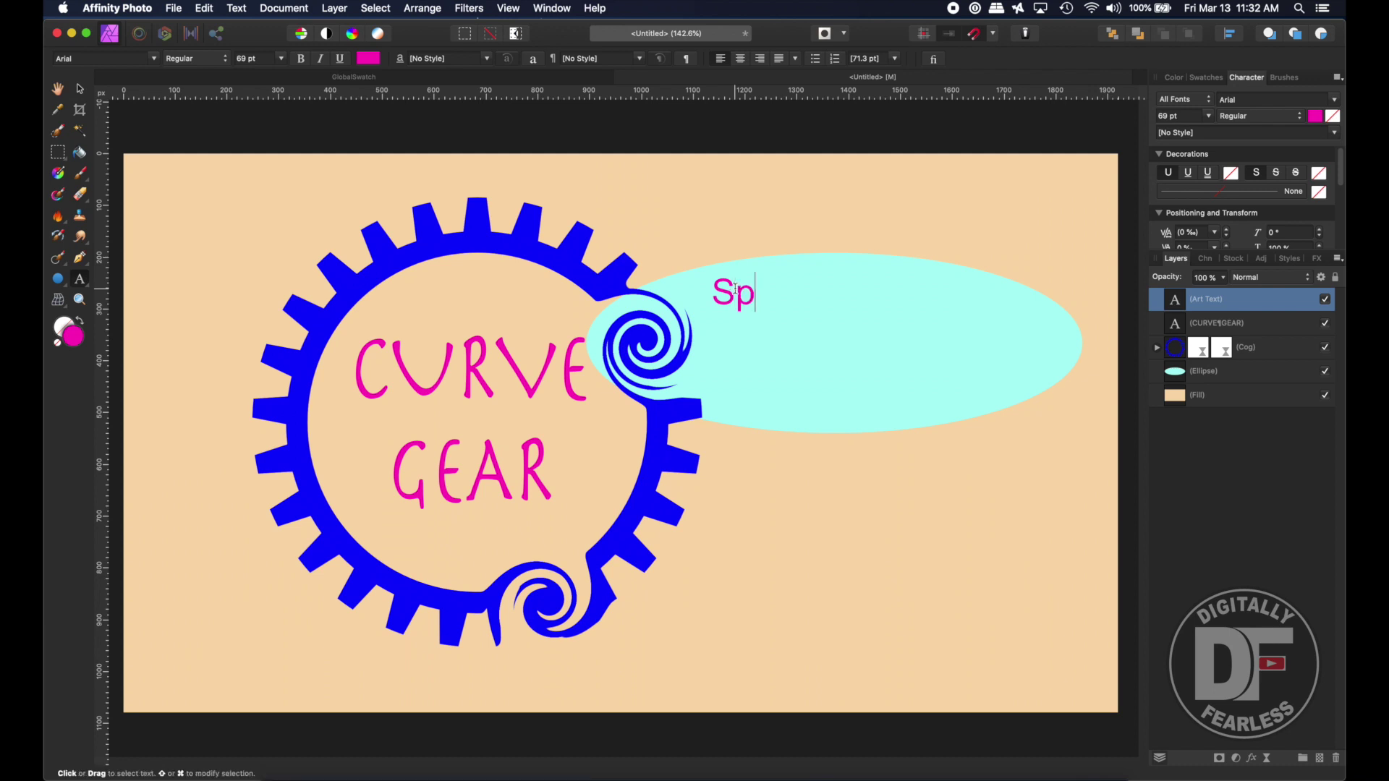
type("ortsw")
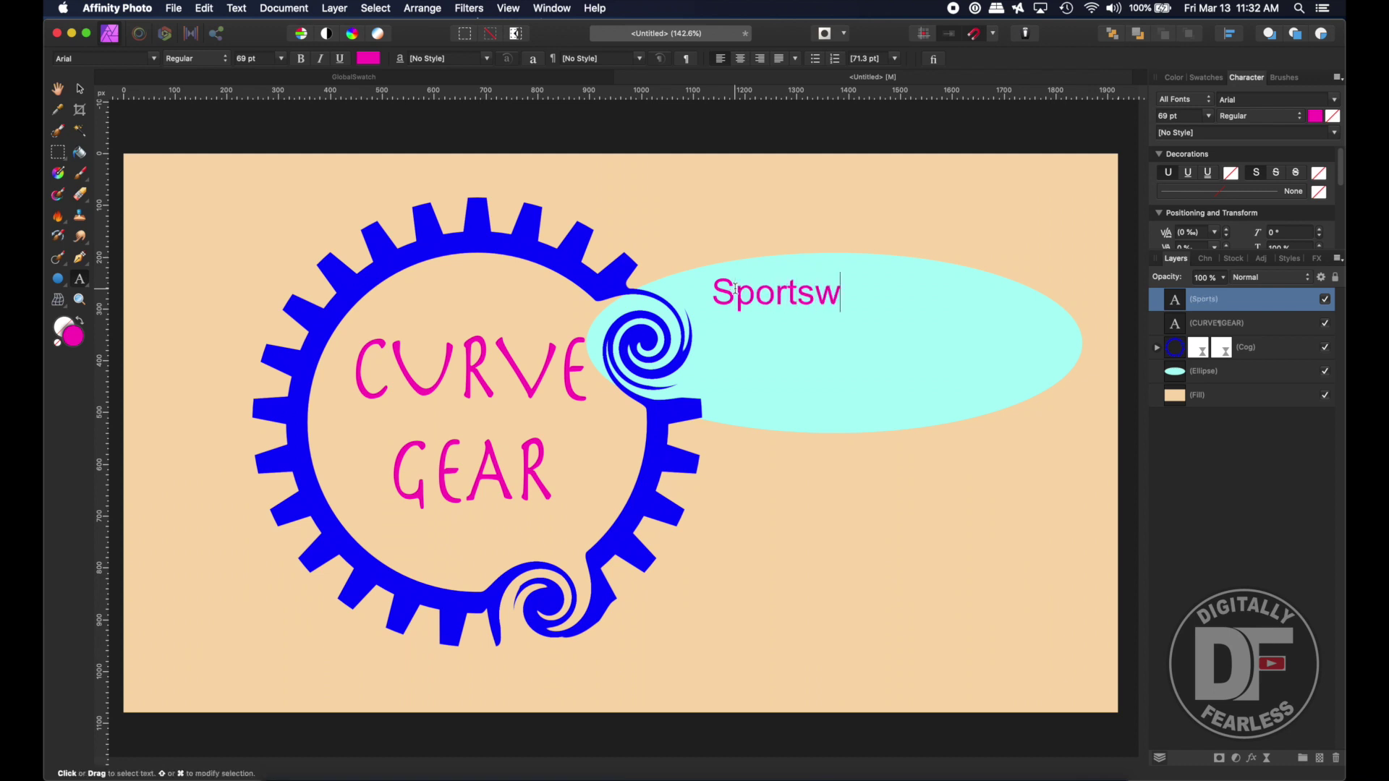
type("ear geated")
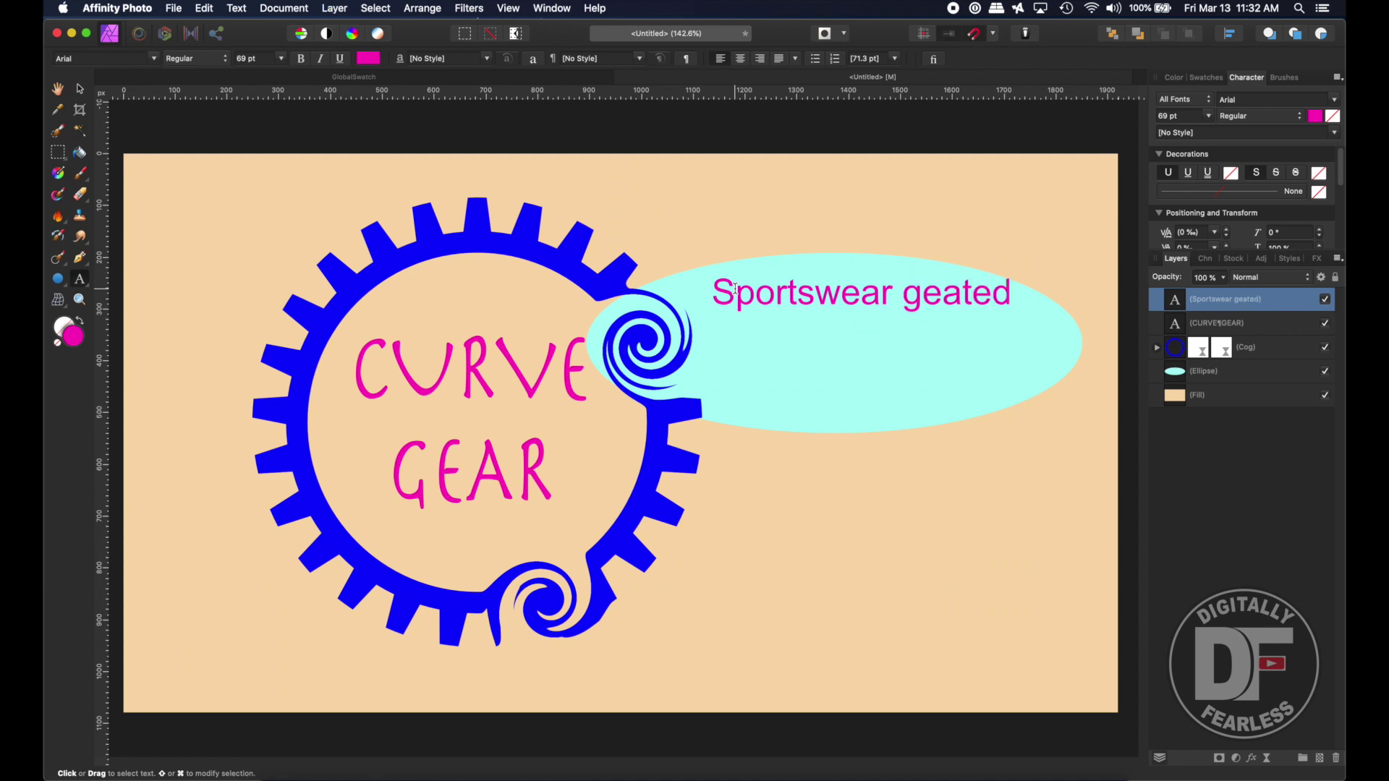
key("BackSpace")
key("BackSpace")
key("BackSpace")
key("BackSpace")
type("re")
type("d ")
type("toward ")
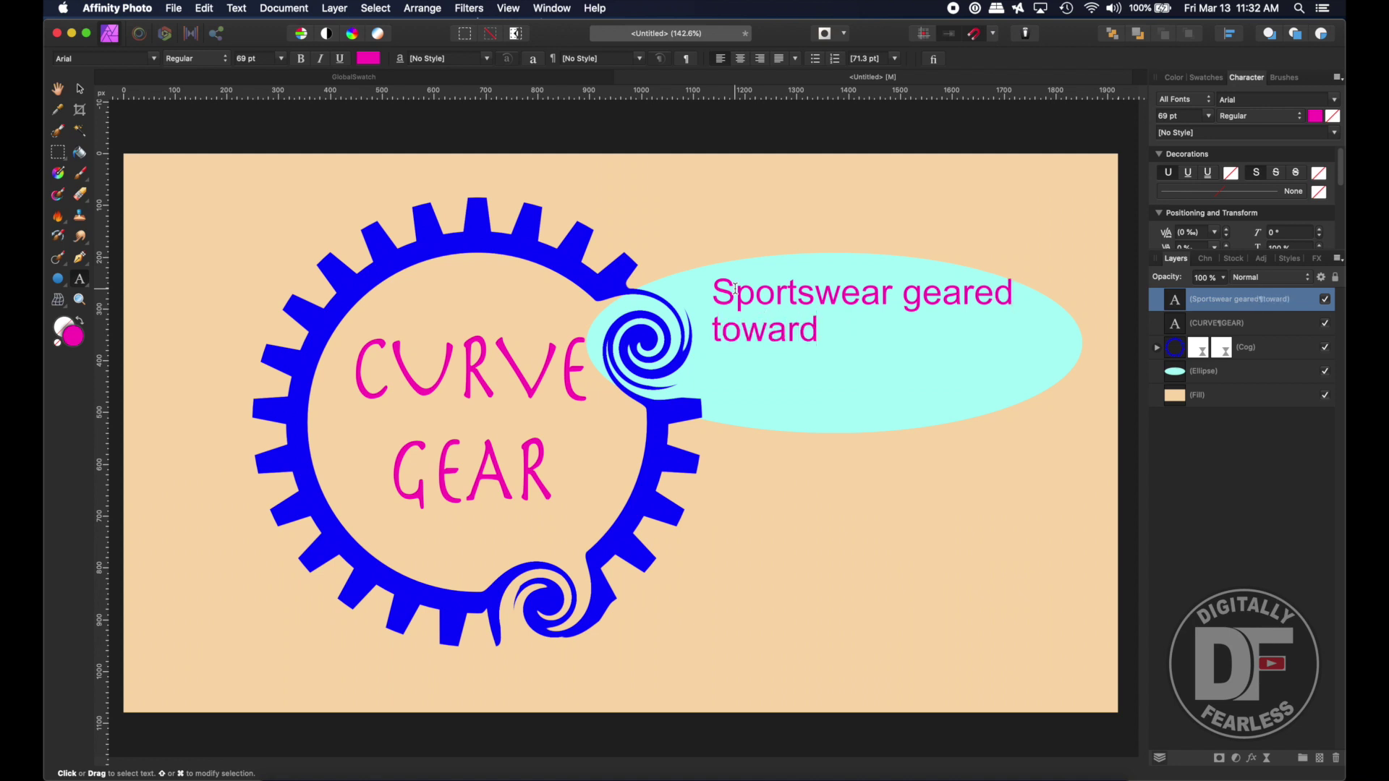
Add "curvy people" as the third line of the sportswear text and finish editing it
type("C")
key("BackSpace")
type("curvy")
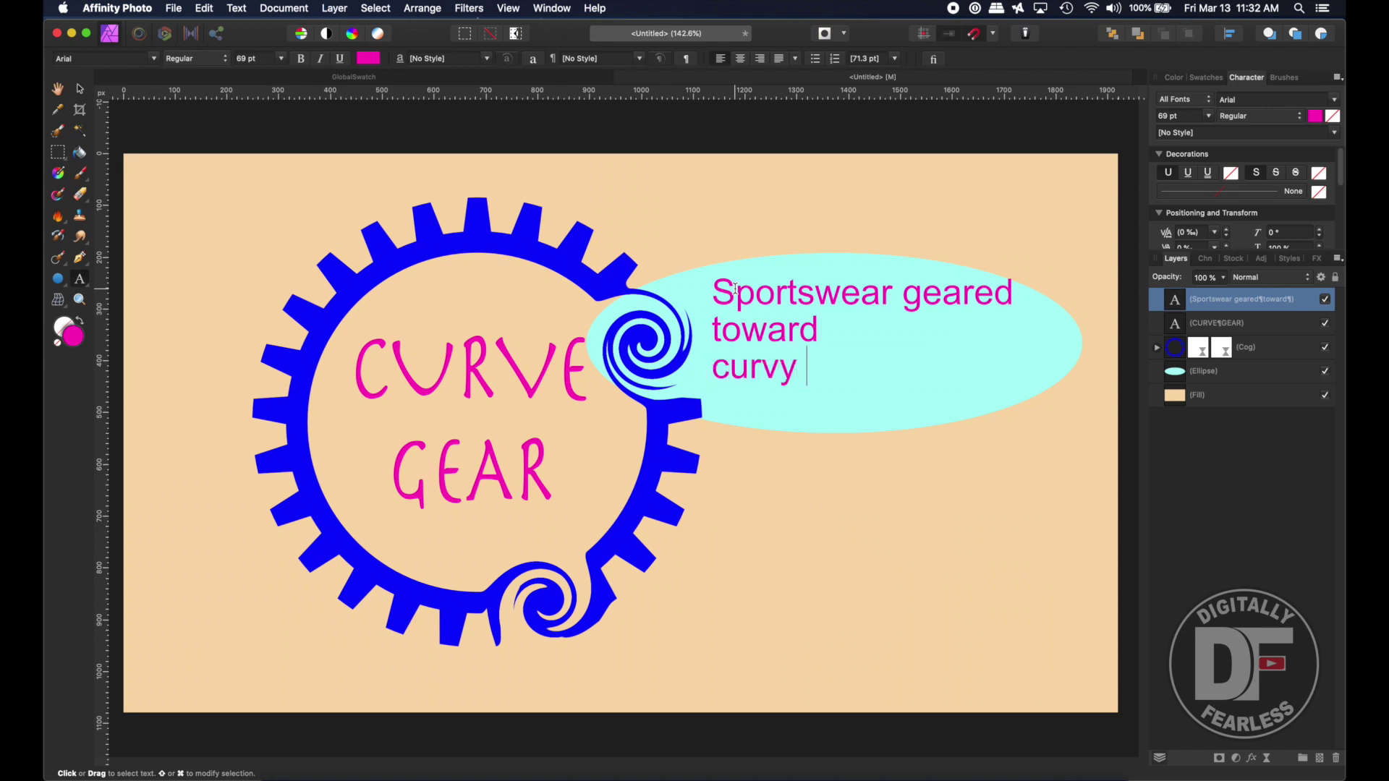
type(" people")
key("Escape")
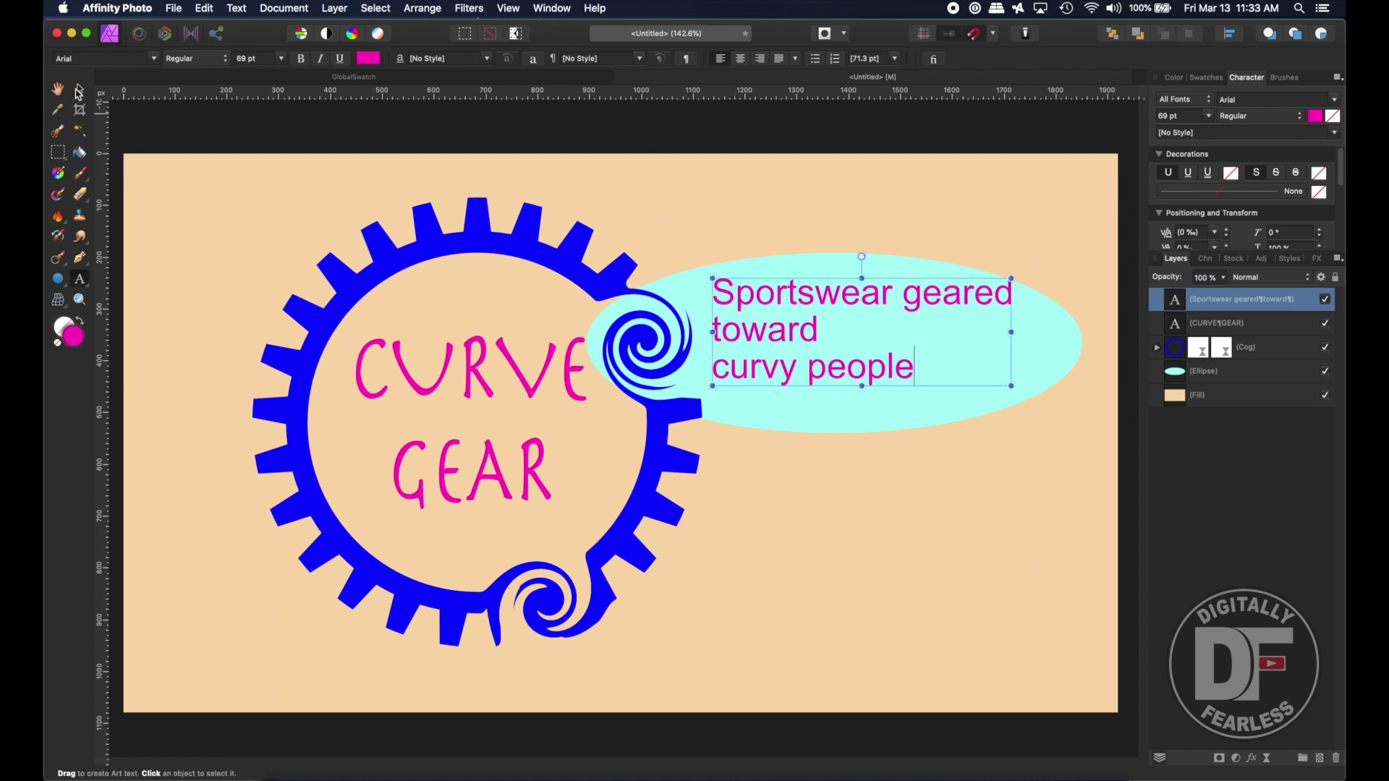
Centre-align the sportswear text and move it slightly left and down inside the ellipse
left_click(79, 88)
left_click(740, 58)
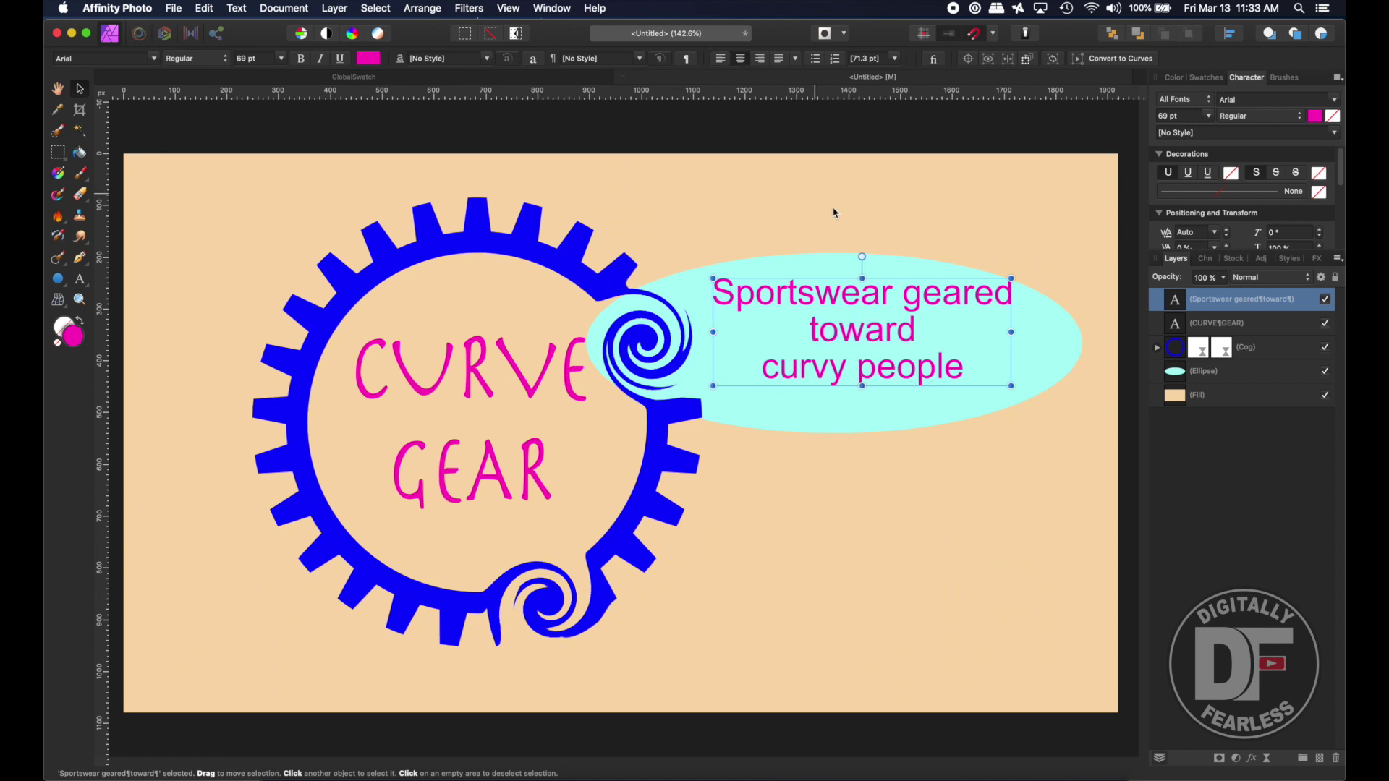
mouse_move(779, 300)
left_mouse_down()
mouse_move(752, 328)
mouse_move(769, 311)
left_mouse_up()
Change the sportswear text's font to Arial Black and nudge it slightly right
left_click(155, 59)
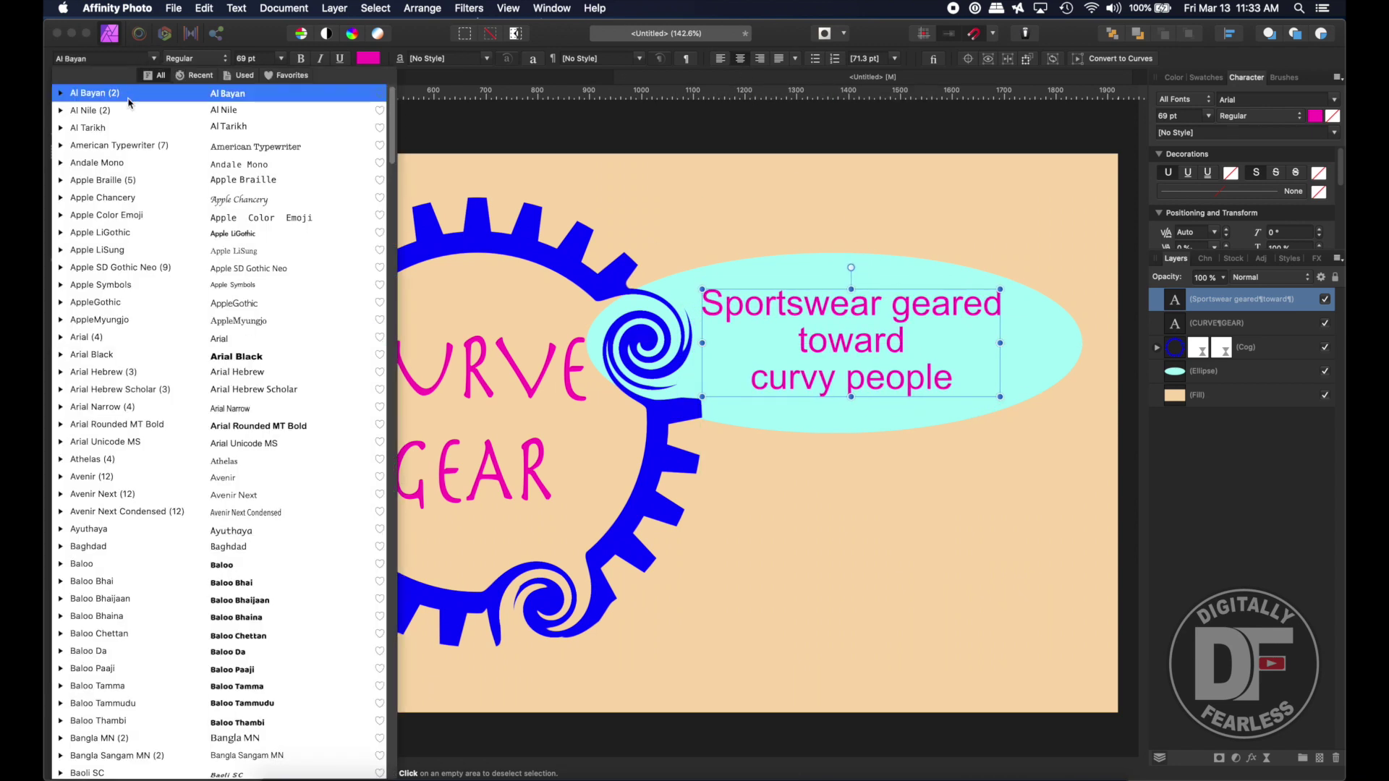
left_click(99, 355)
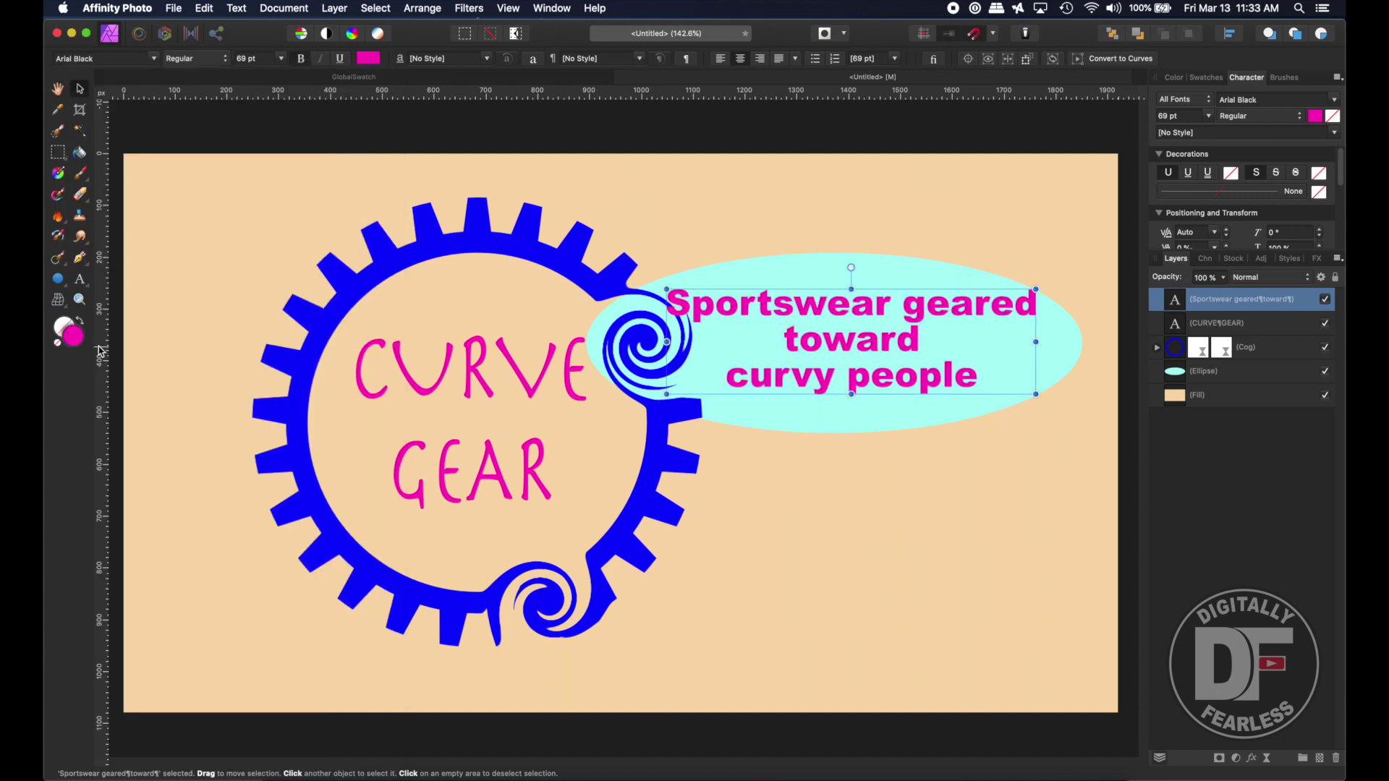
left_click_drag(851, 306, 856, 307)
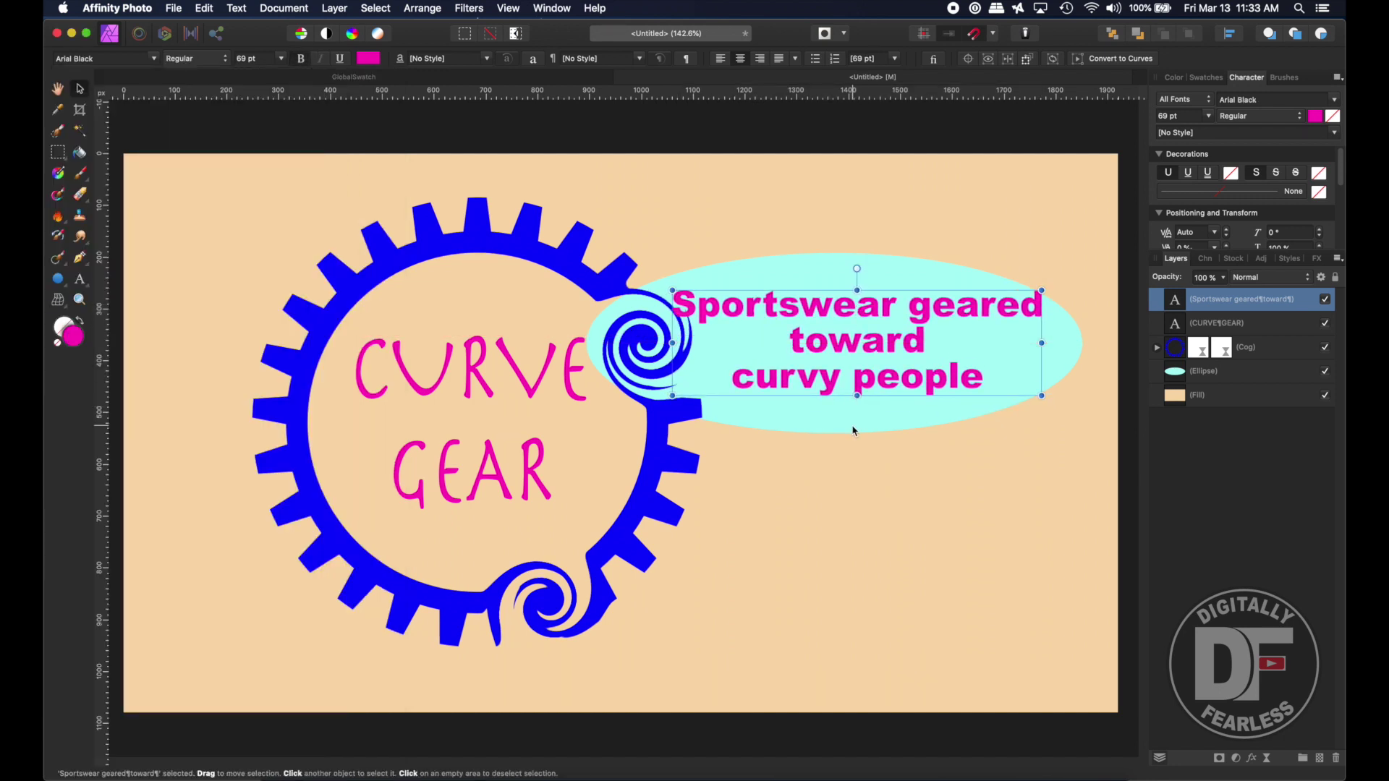
Give the ellipse a solid black Outline layer effect with a 4.6 px radius, aligned outside, and deselect it
left_click(856, 427)
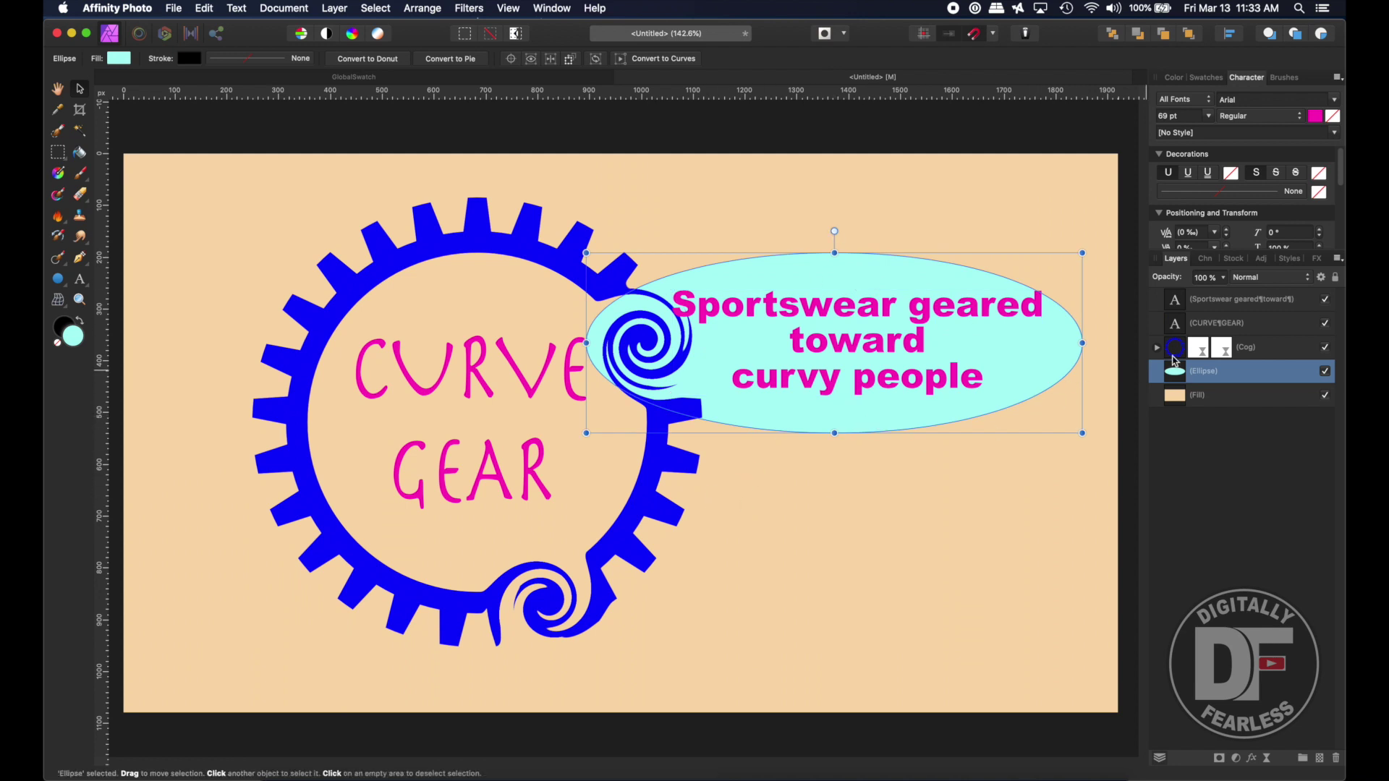
left_click(1256, 759)
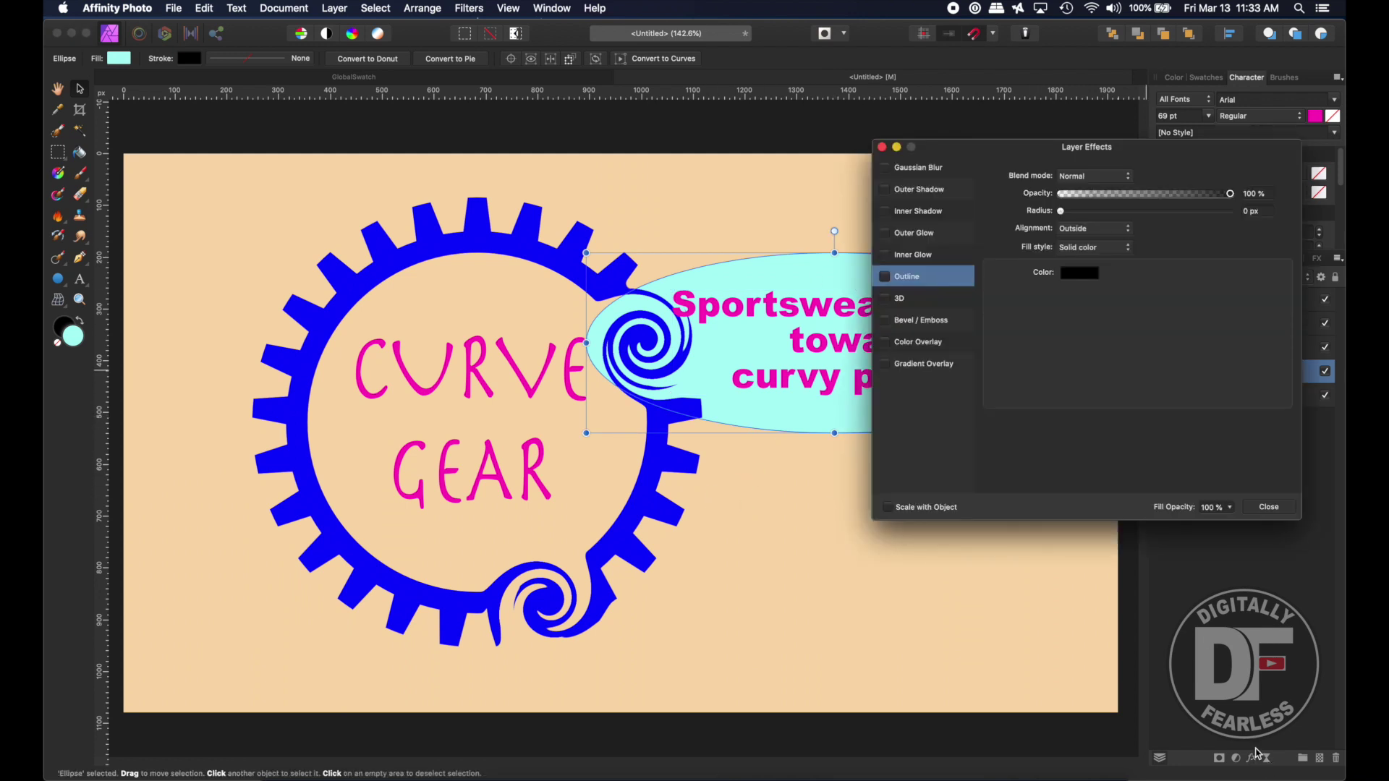
left_click(950, 273)
left_click_drag(1061, 212, 1122, 210)
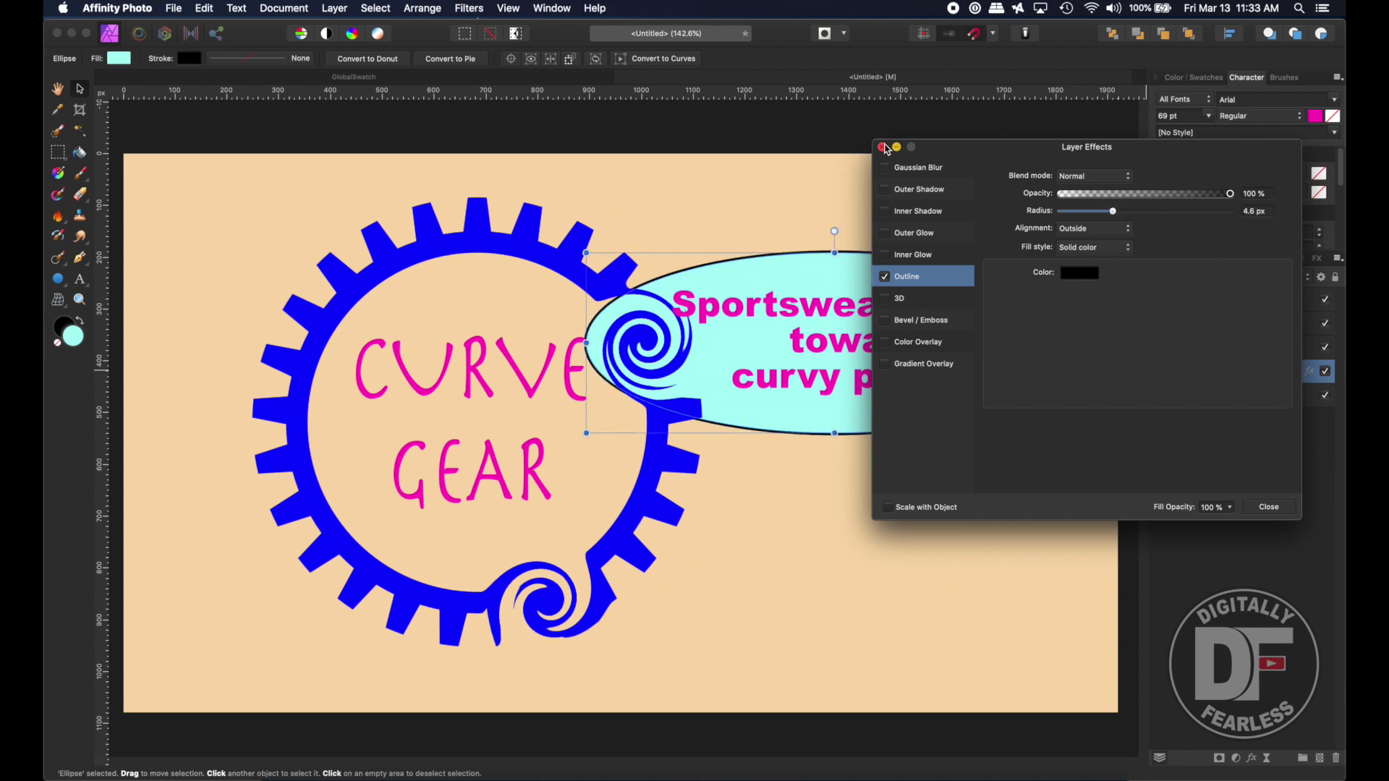
left_click(883, 148)
left_click(612, 431)
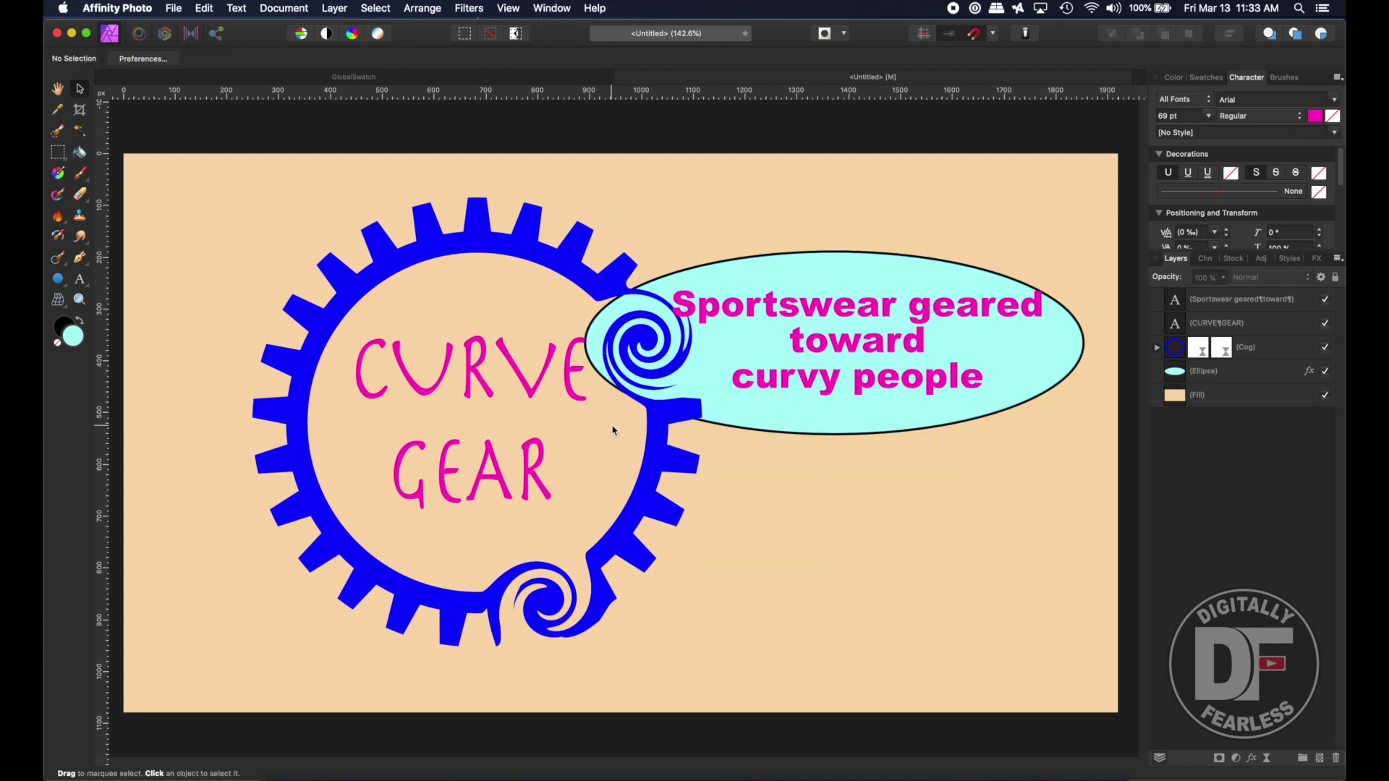
Shift the CURVE GEAR text slightly left inside the cog, away from the upper-right twirl
left_click(571, 397)
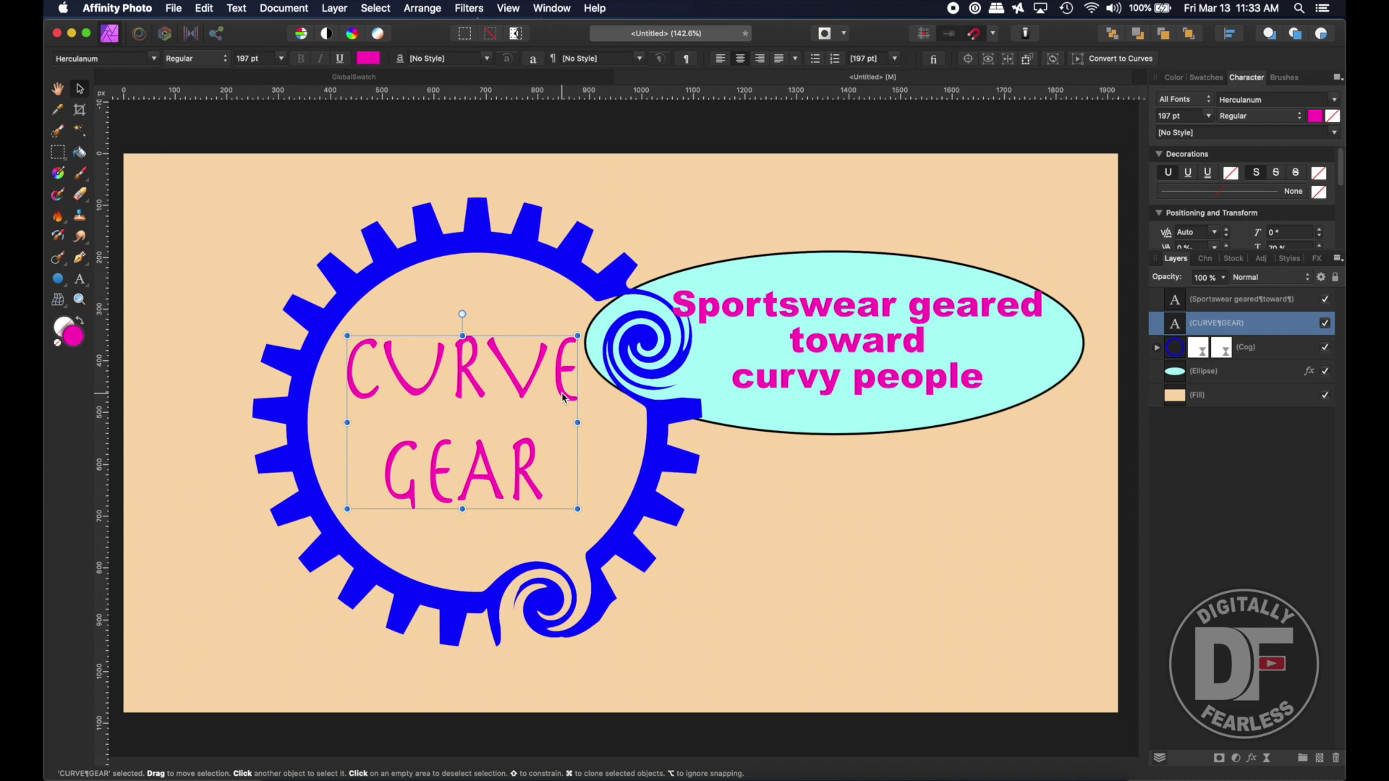
left_click(57, 89)
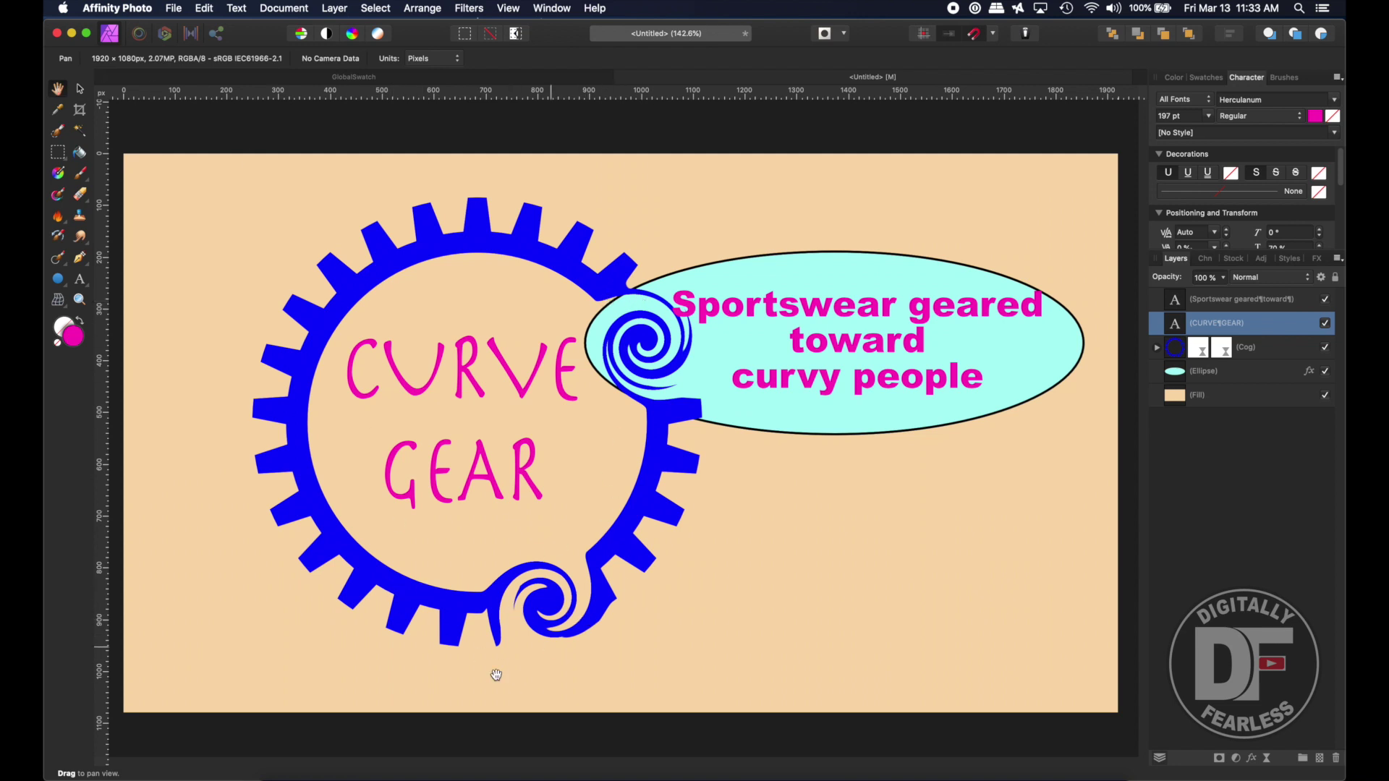
left_click(80, 88)
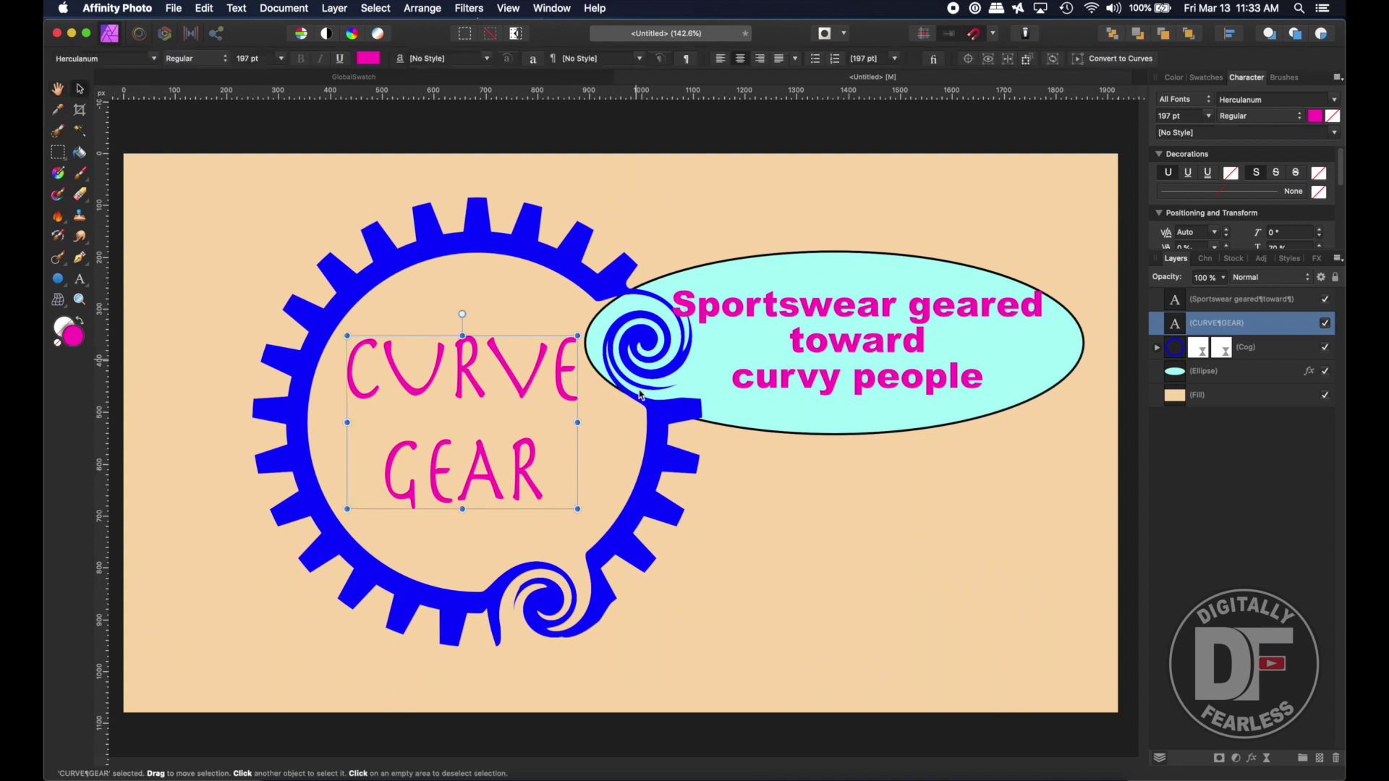
Duplicate the lower Twirl live filter nested in the Cog layer, undoing an attempt to drag the copy
left_click(1157, 348)
left_click(1192, 396)
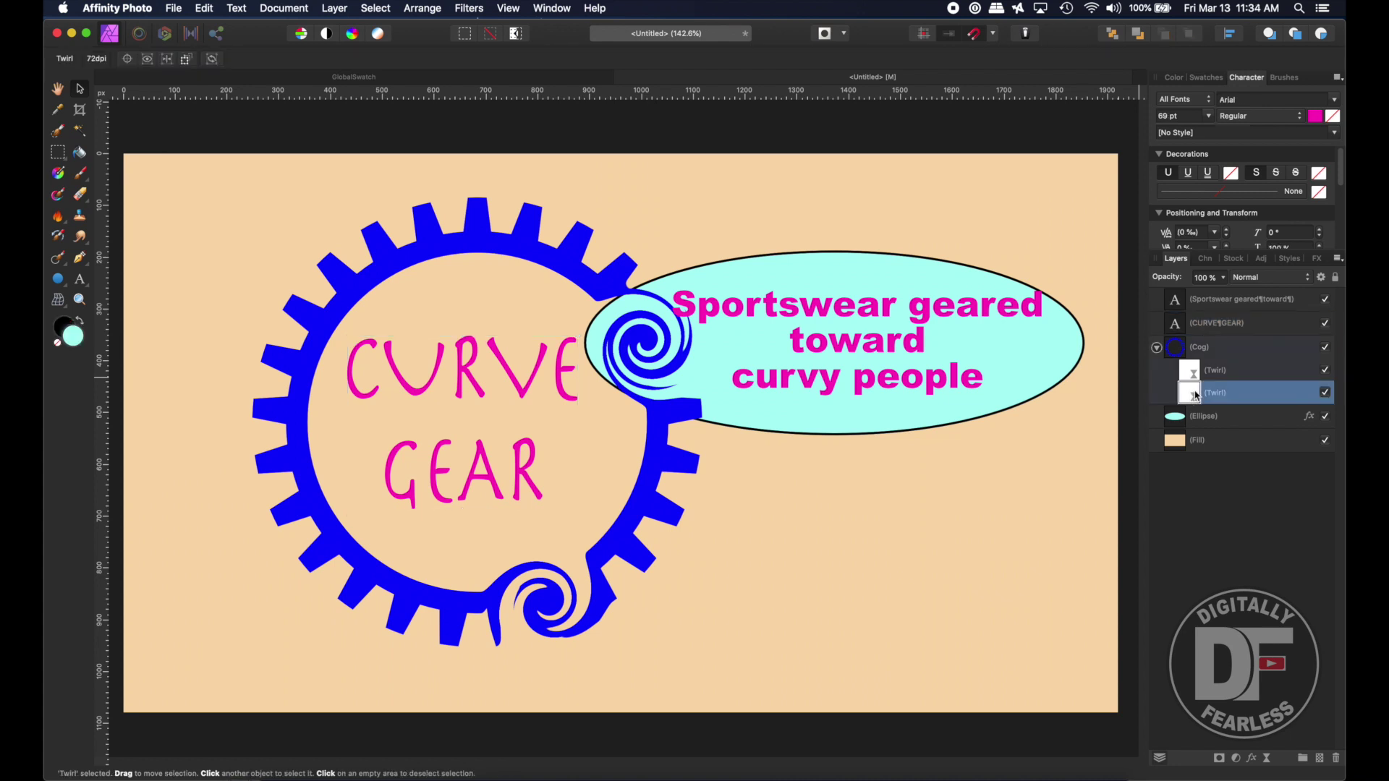
key("super+j")
left_click_drag(667, 352, 620, 372)
key("super+z")
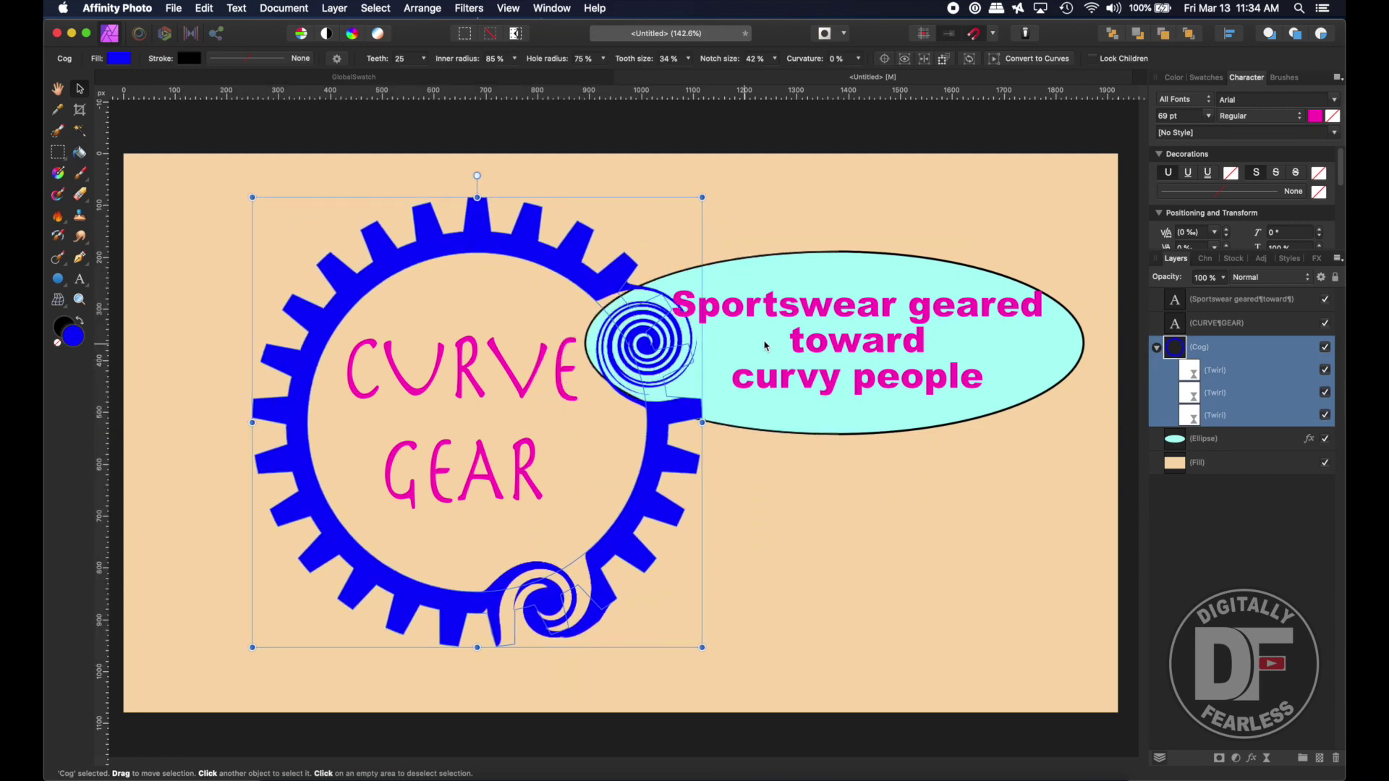
left_click(1185, 375)
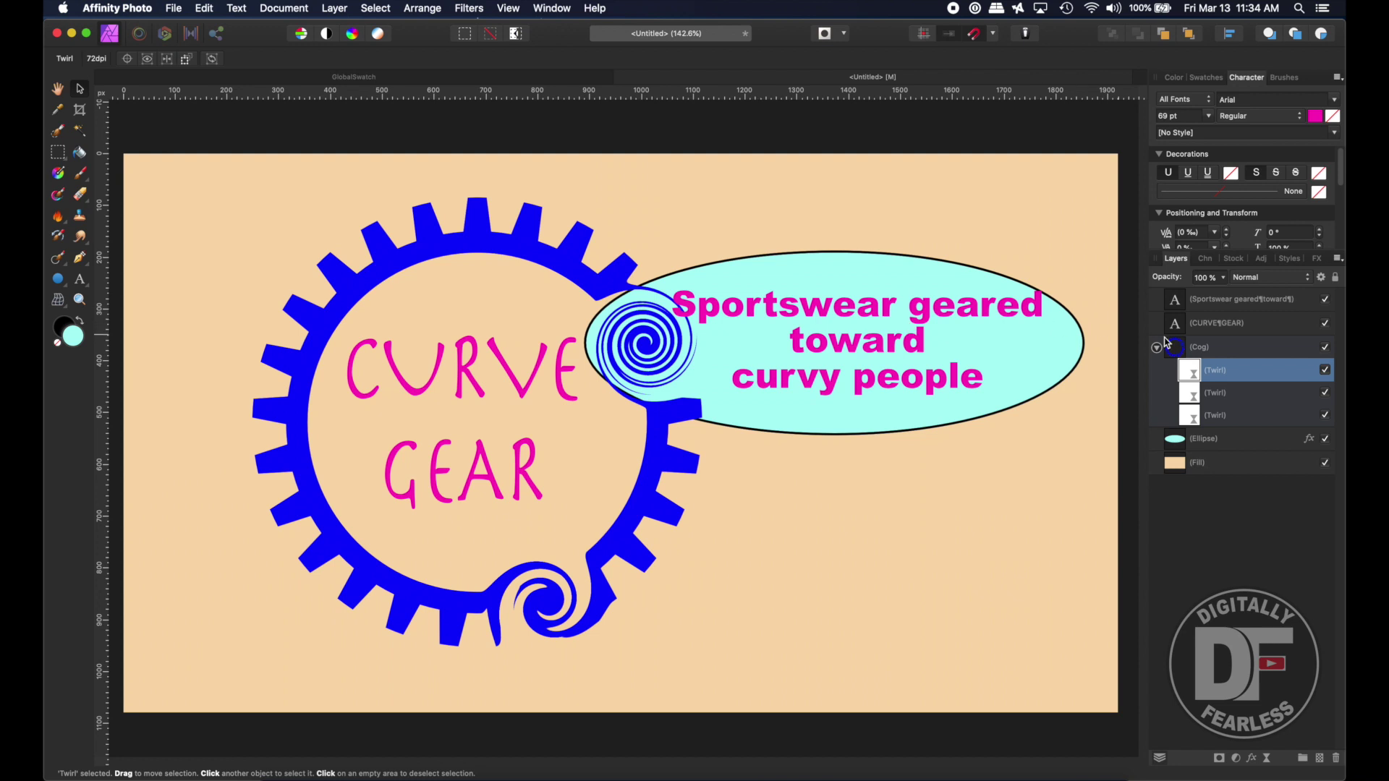
double_click(1191, 371)
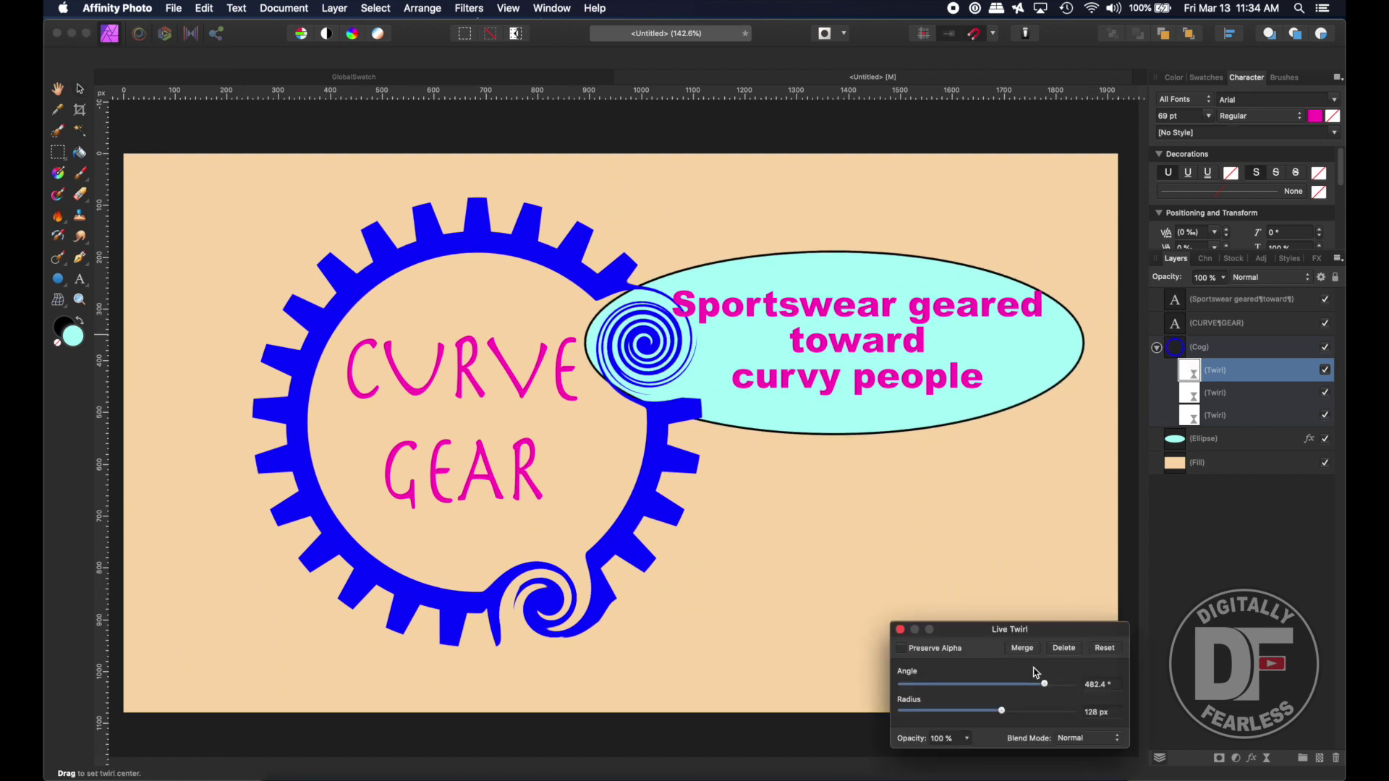
left_click_drag(321, 328, 559, 610)
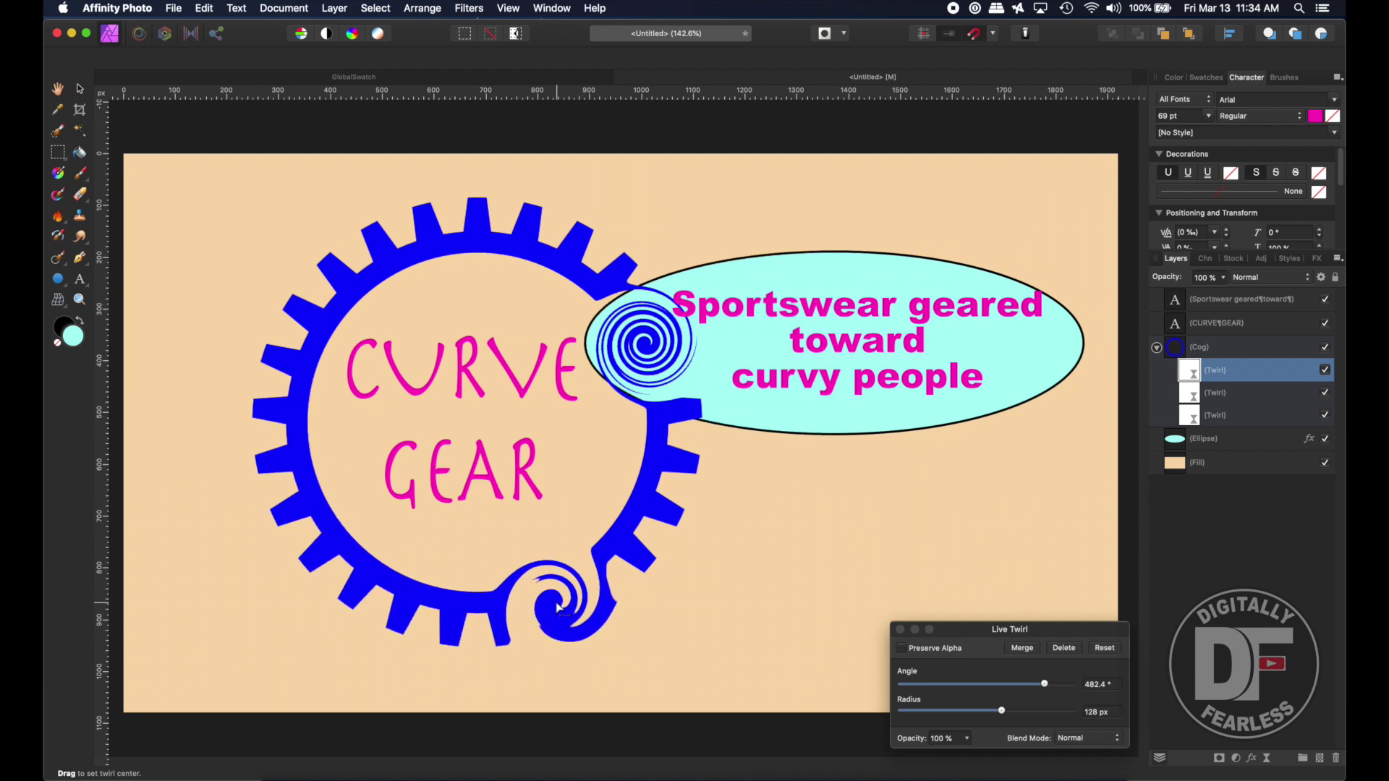
key("super+z")
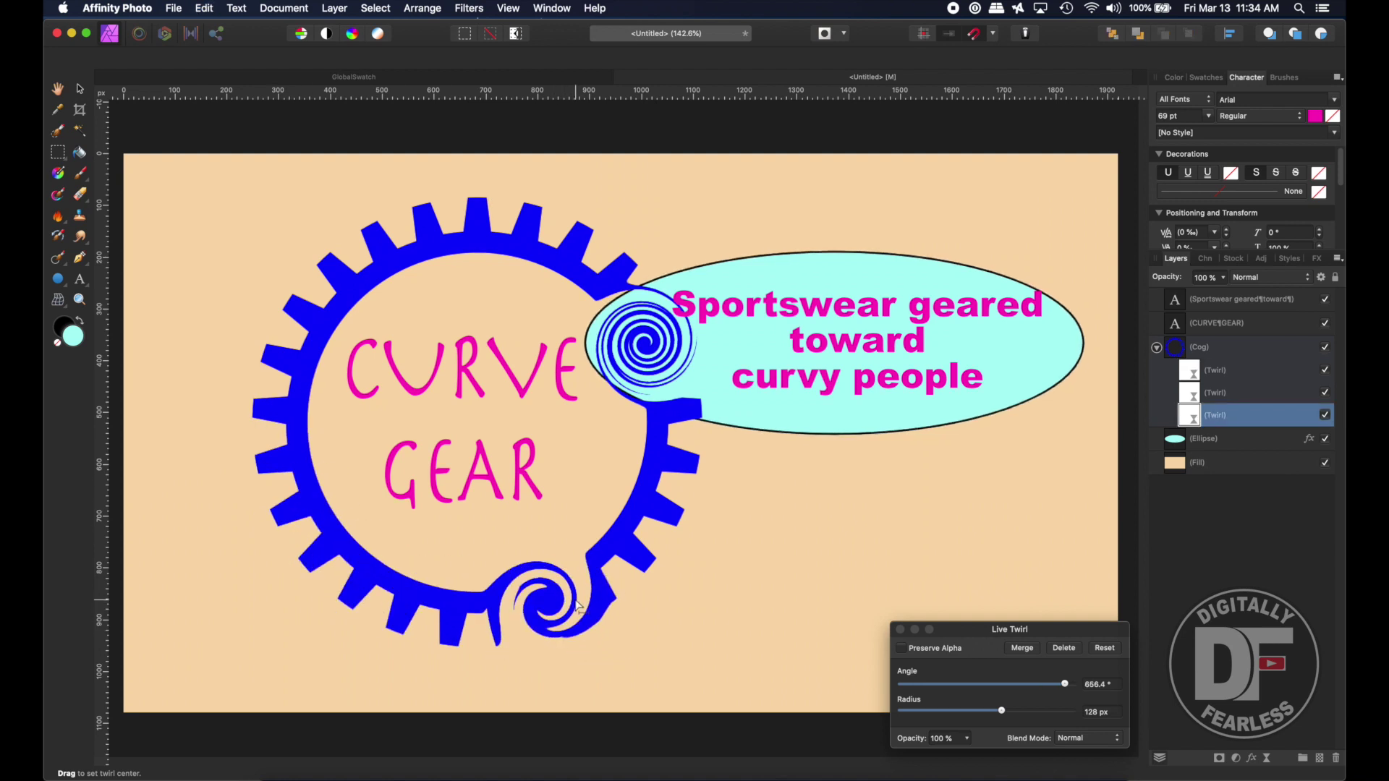
Toggle the lowest Twirl filter's visibility to identify it, and move its centre to the cog's left rim
left_click(1327, 417)
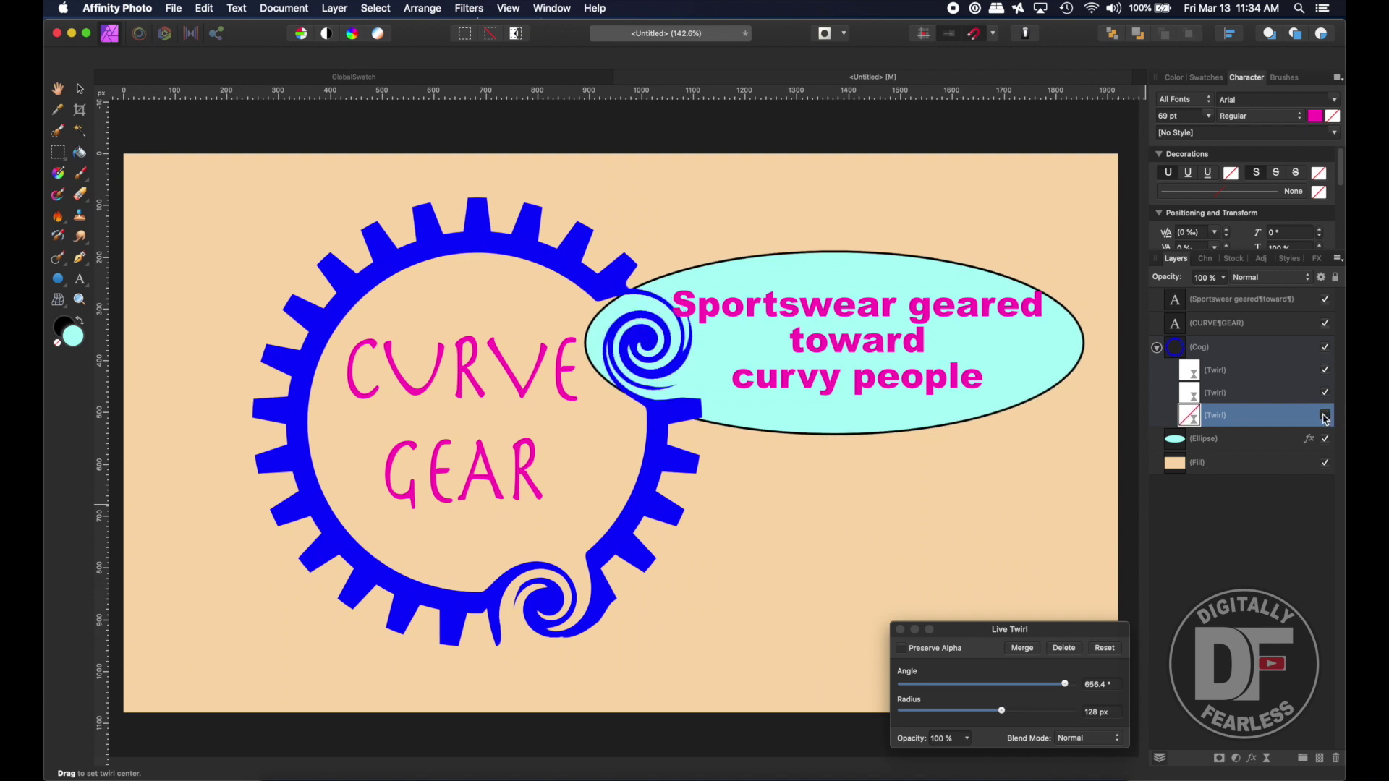
left_click(1326, 418)
left_click(1326, 417)
left_click(1326, 417)
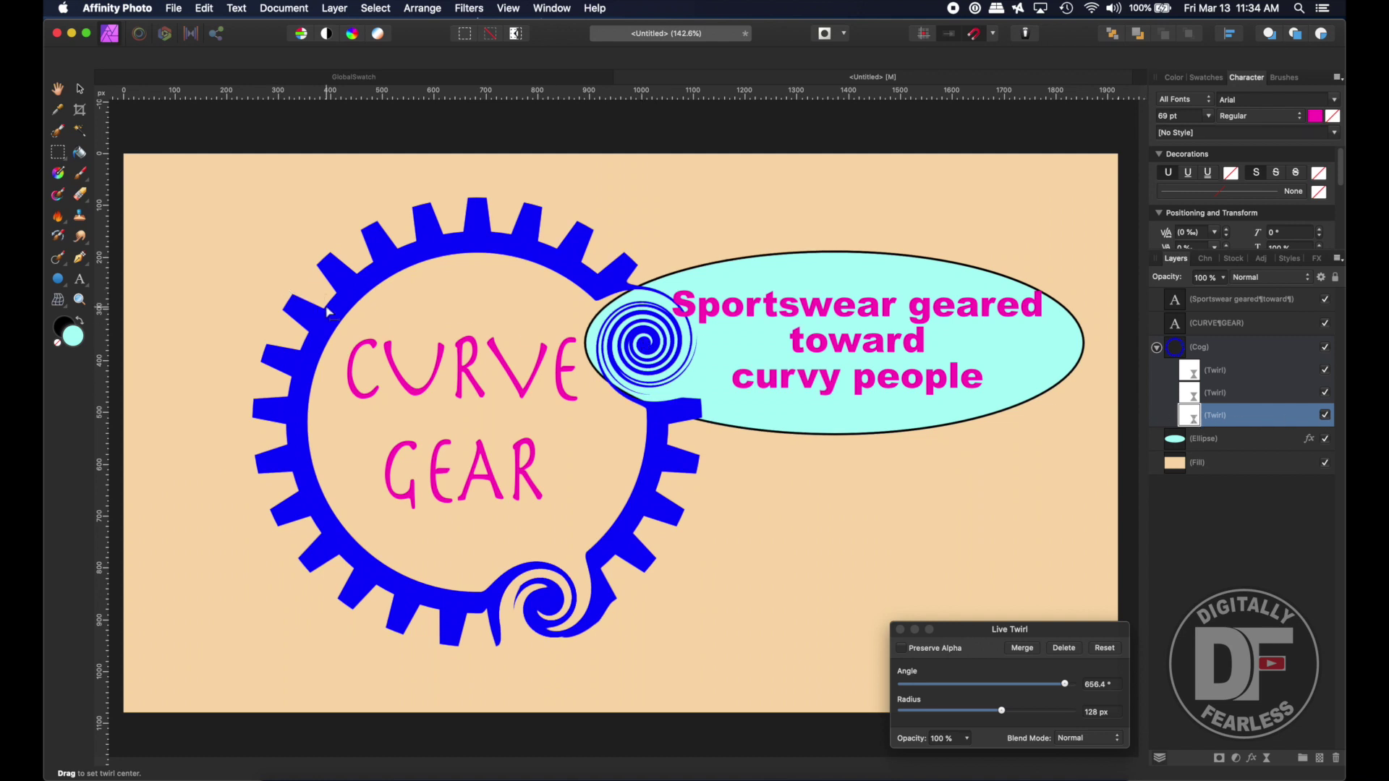
left_click(304, 373)
left_click_drag(304, 373, 297, 445)
left_click(320, 337)
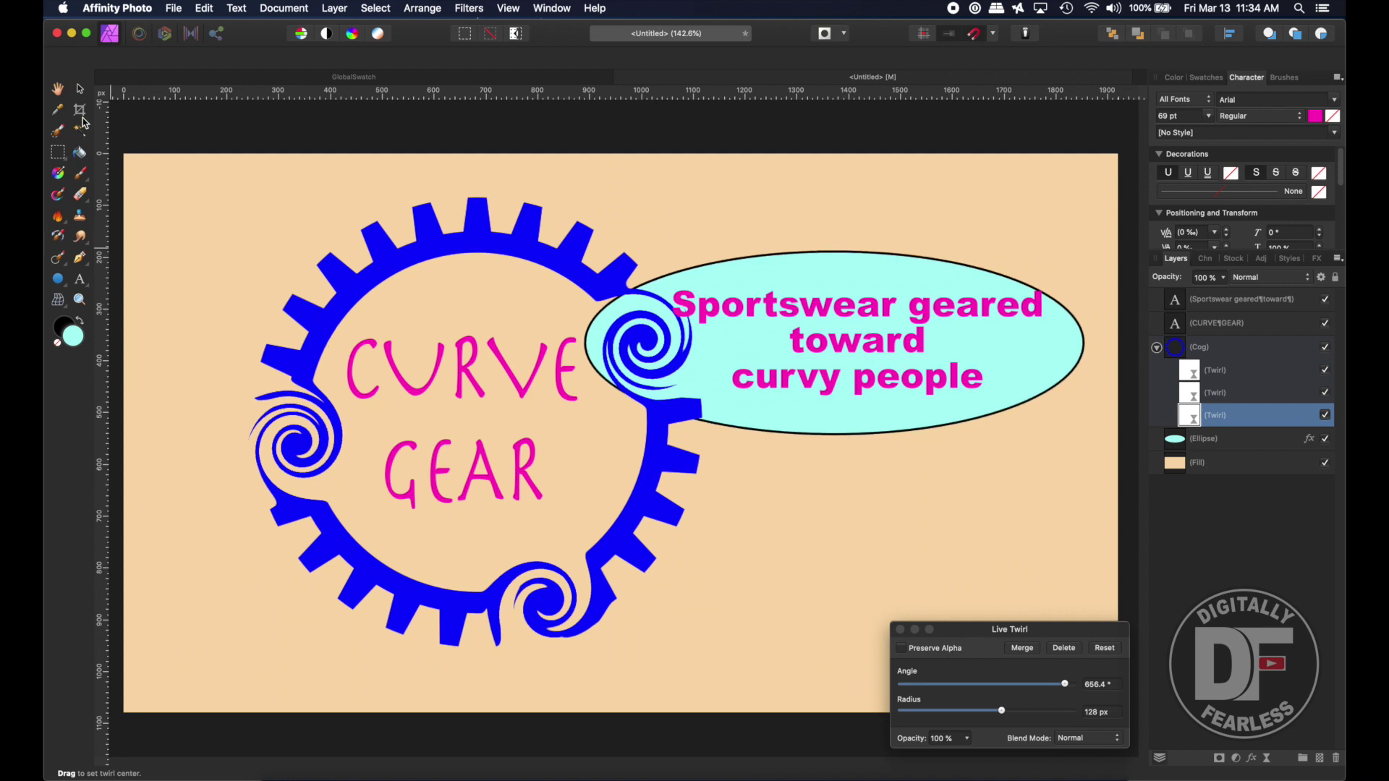
left_click(82, 88)
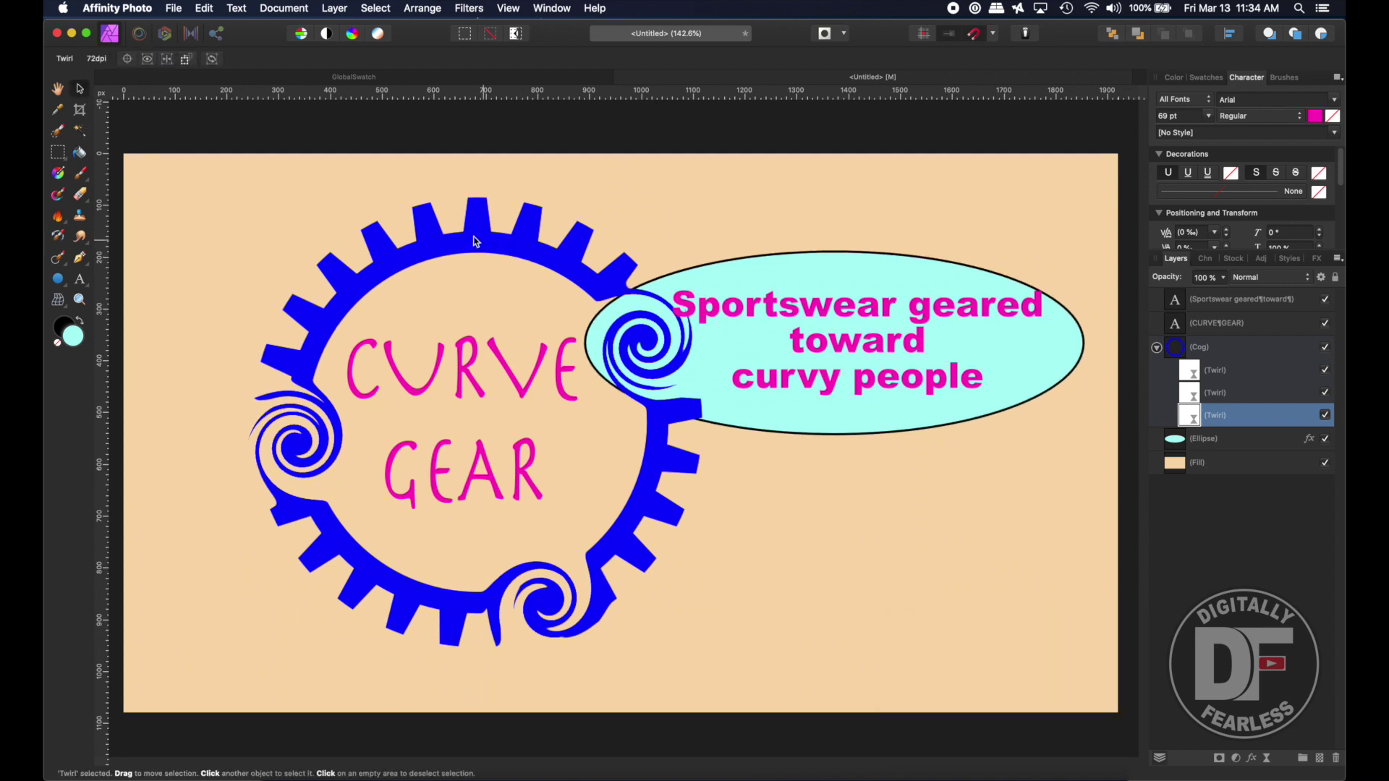
Increase the cog's number of teeth to 32 and deselect it
left_click(436, 237)
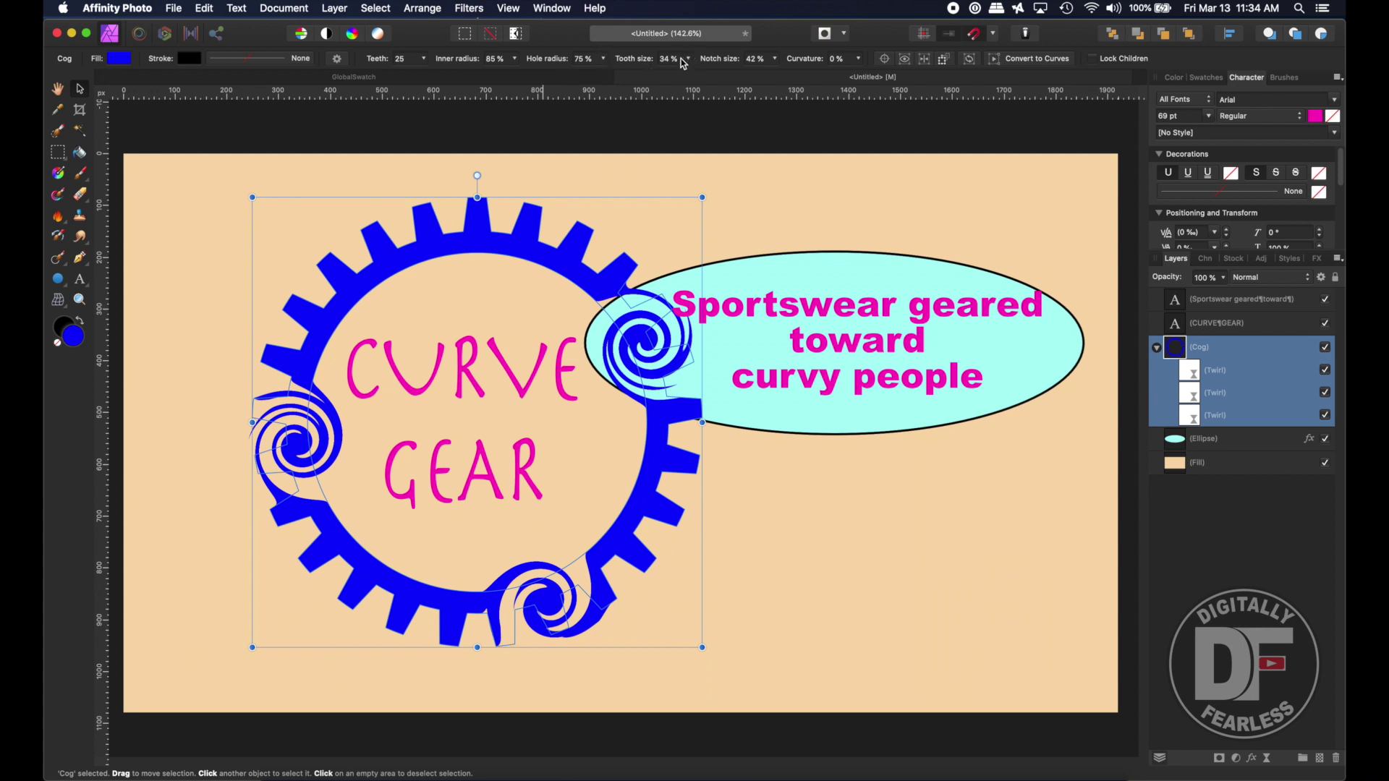
left_click(425, 59)
left_click_drag(427, 74, 442, 78)
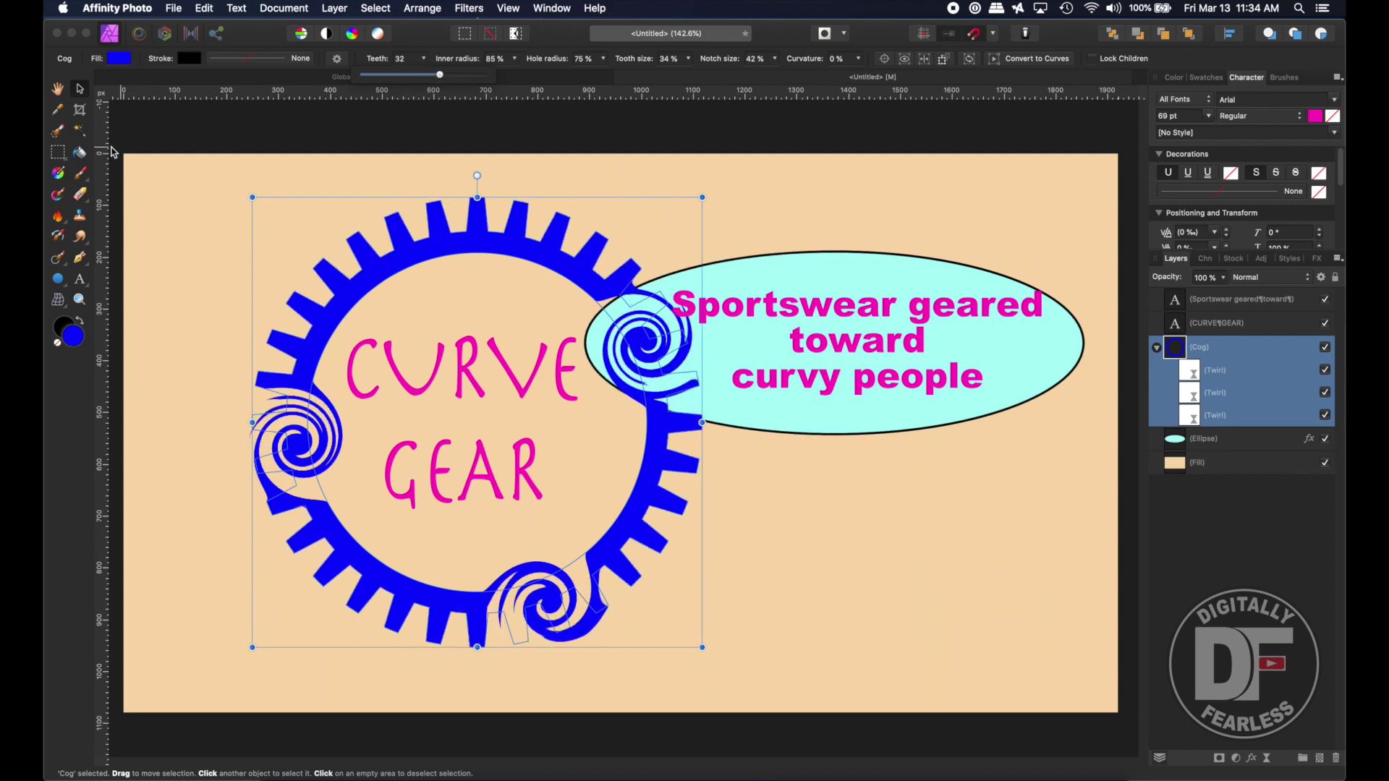
left_click(139, 119)
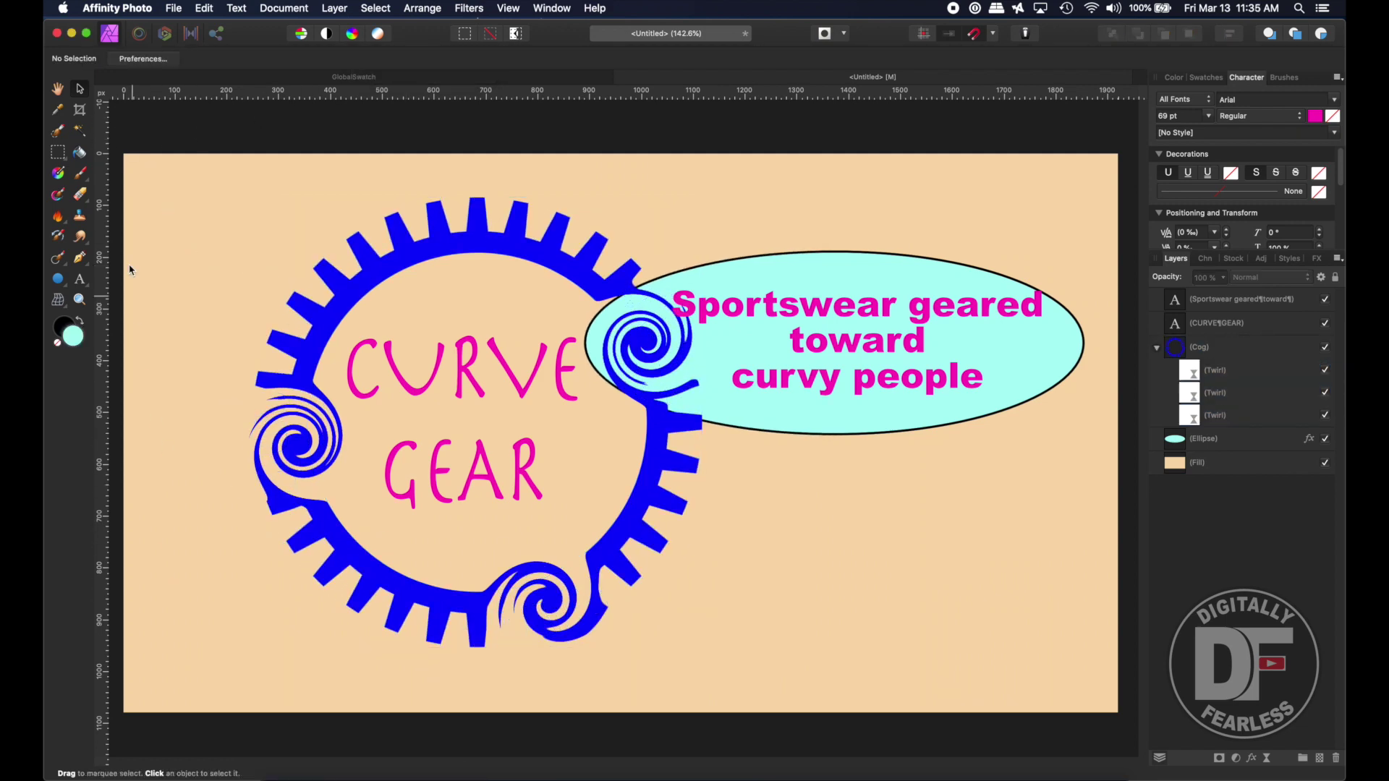
left_click(57, 89)
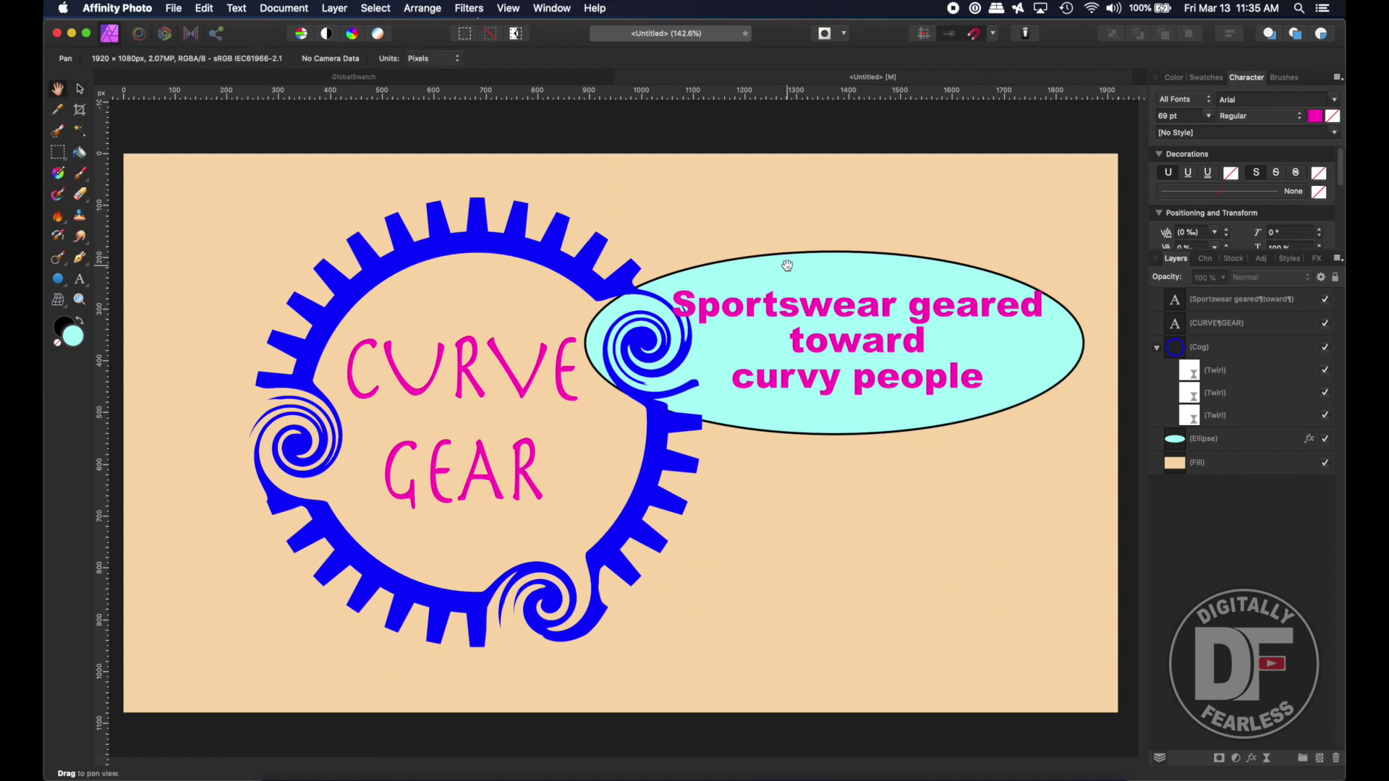
Browse the Colours palette swatches and add a new document palette
left_click(1206, 77)
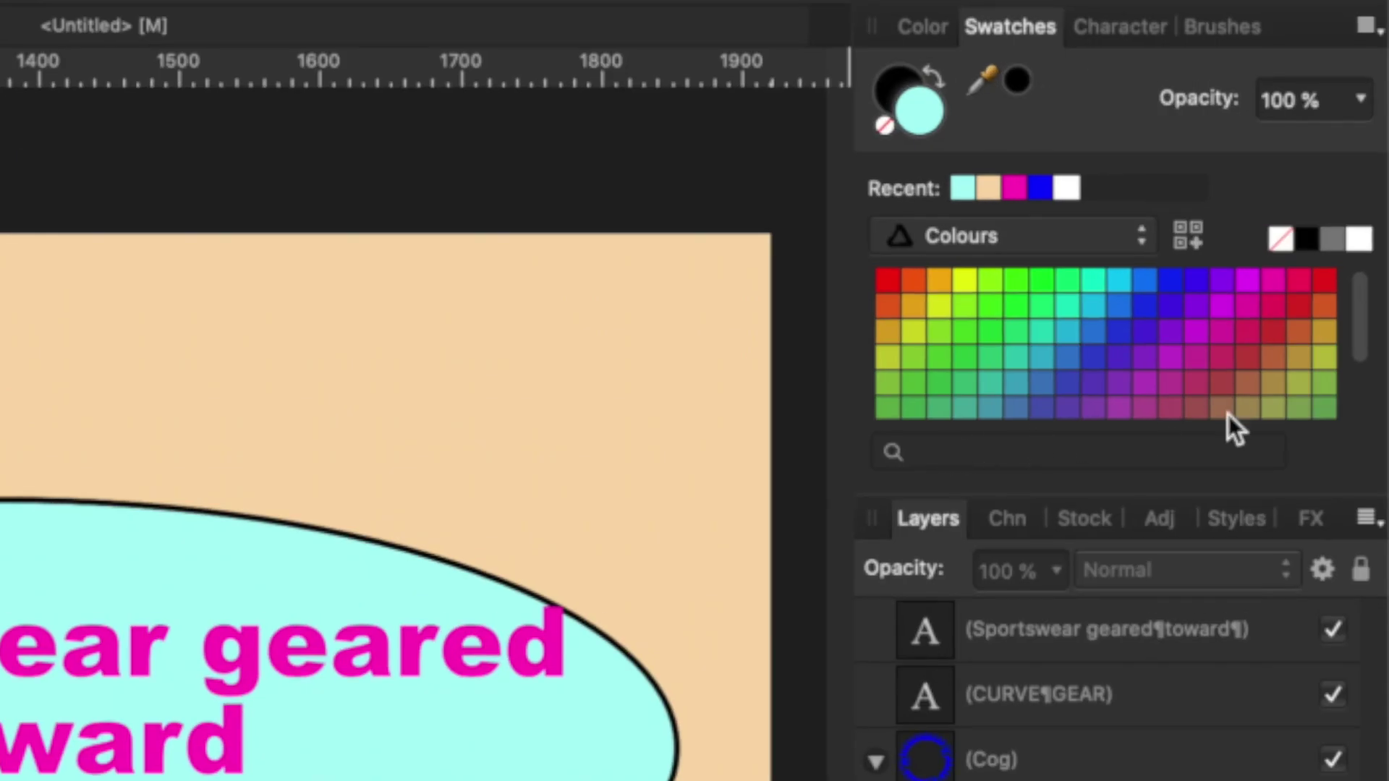
left_click_drag(1374, 317, 1380, 395)
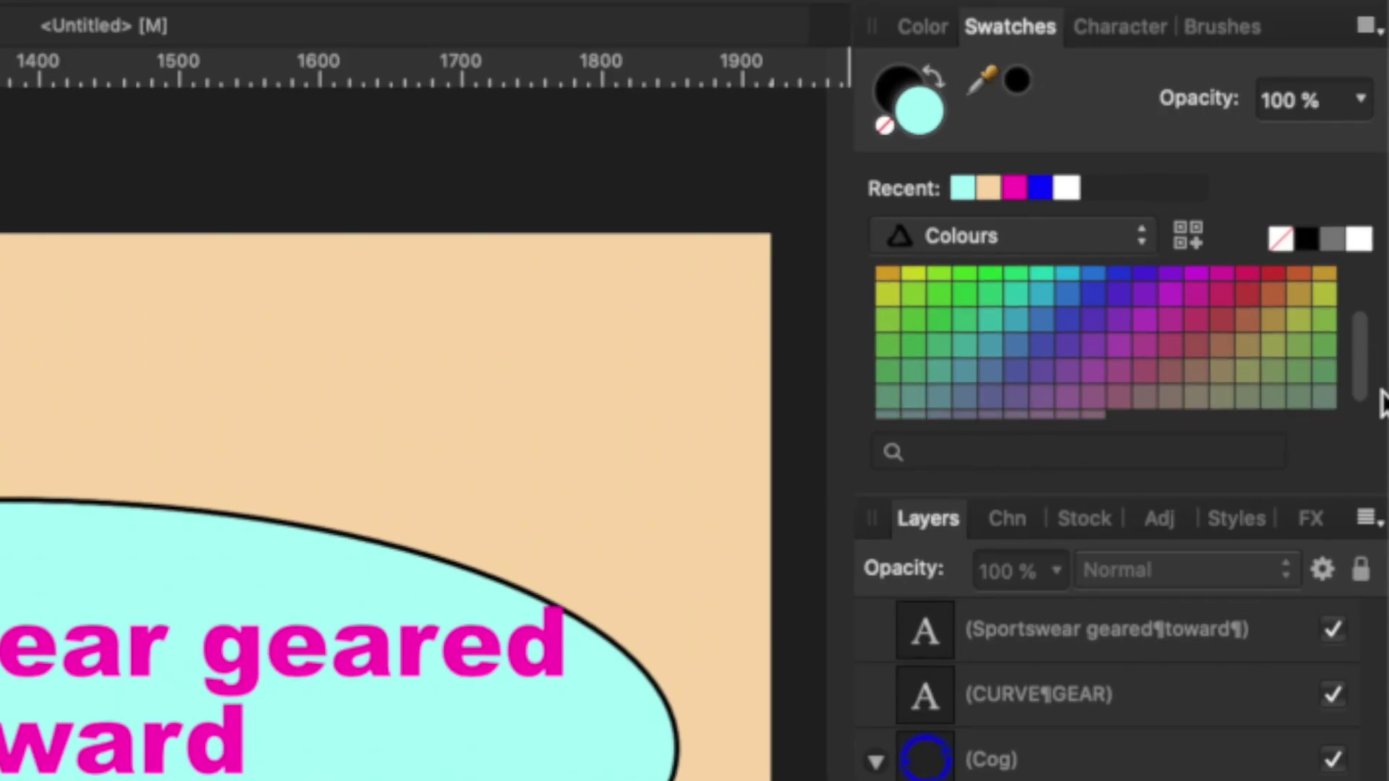
scroll(1278, 279, "up", 3)
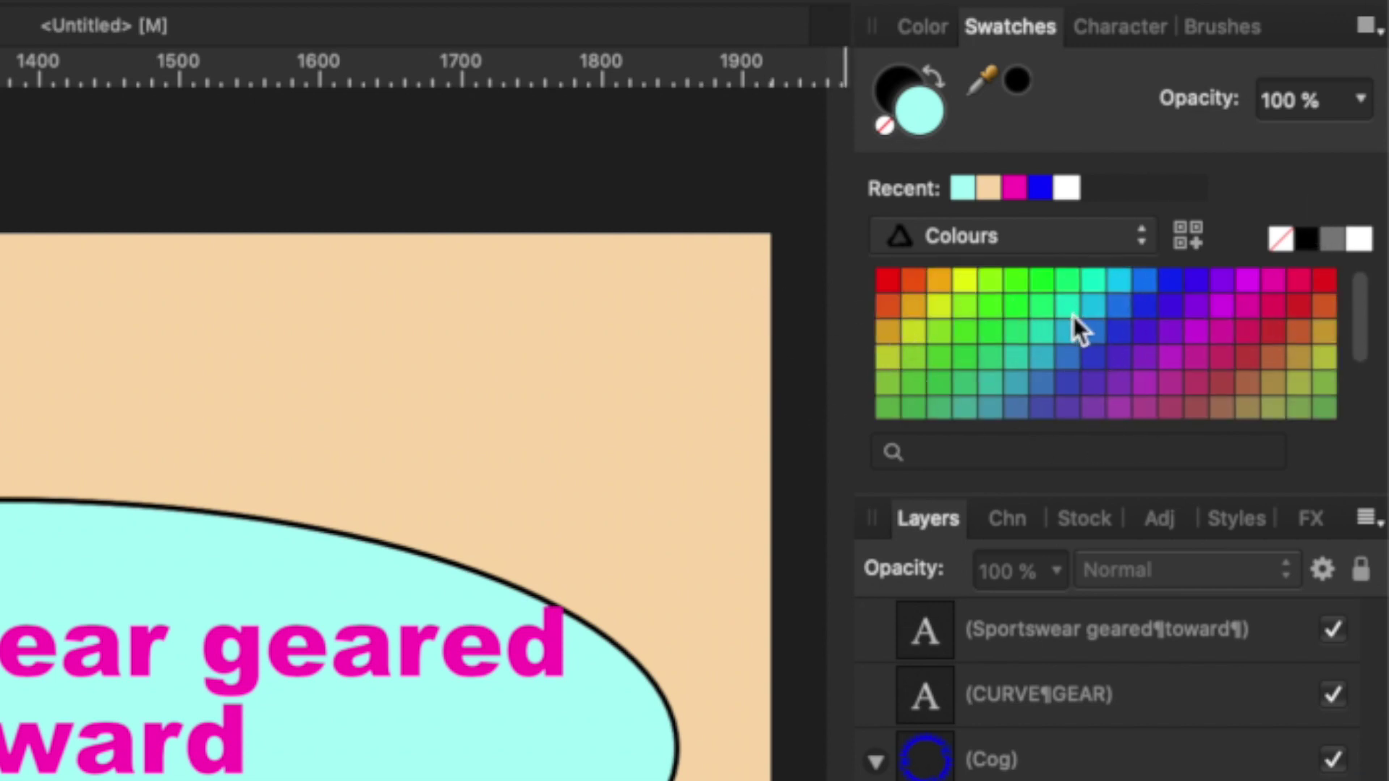
left_click(1367, 28)
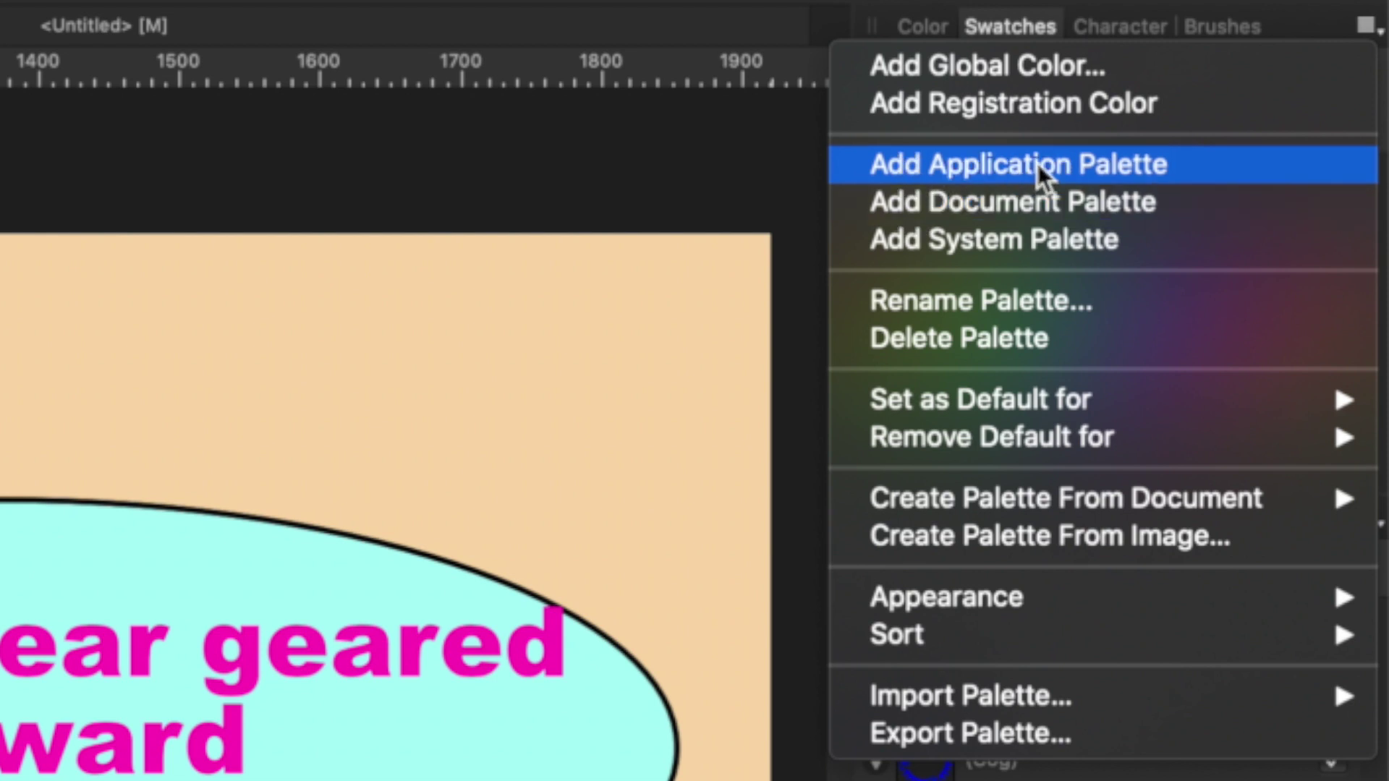
left_click(902, 203)
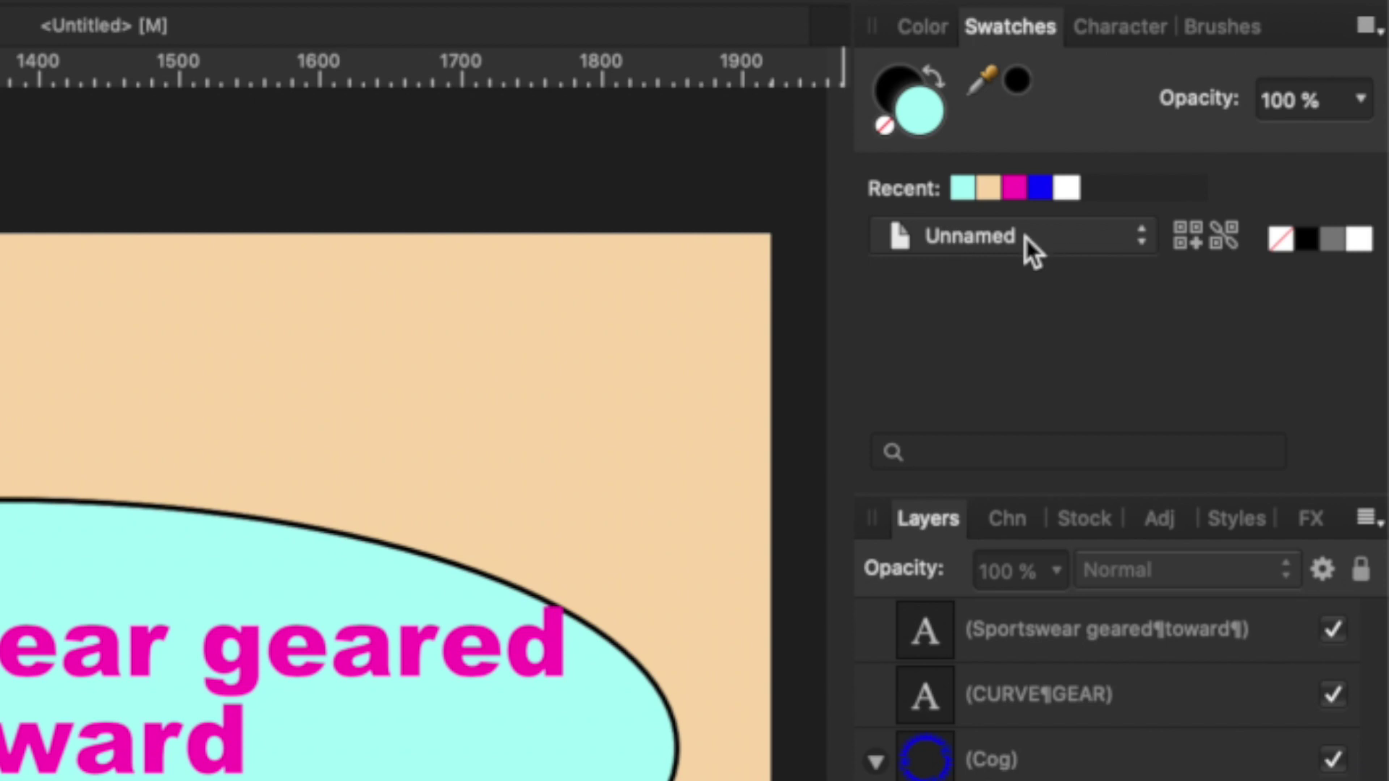
Rename the new document palette as Rich-GlobalSwatches
left_click(1377, 30)
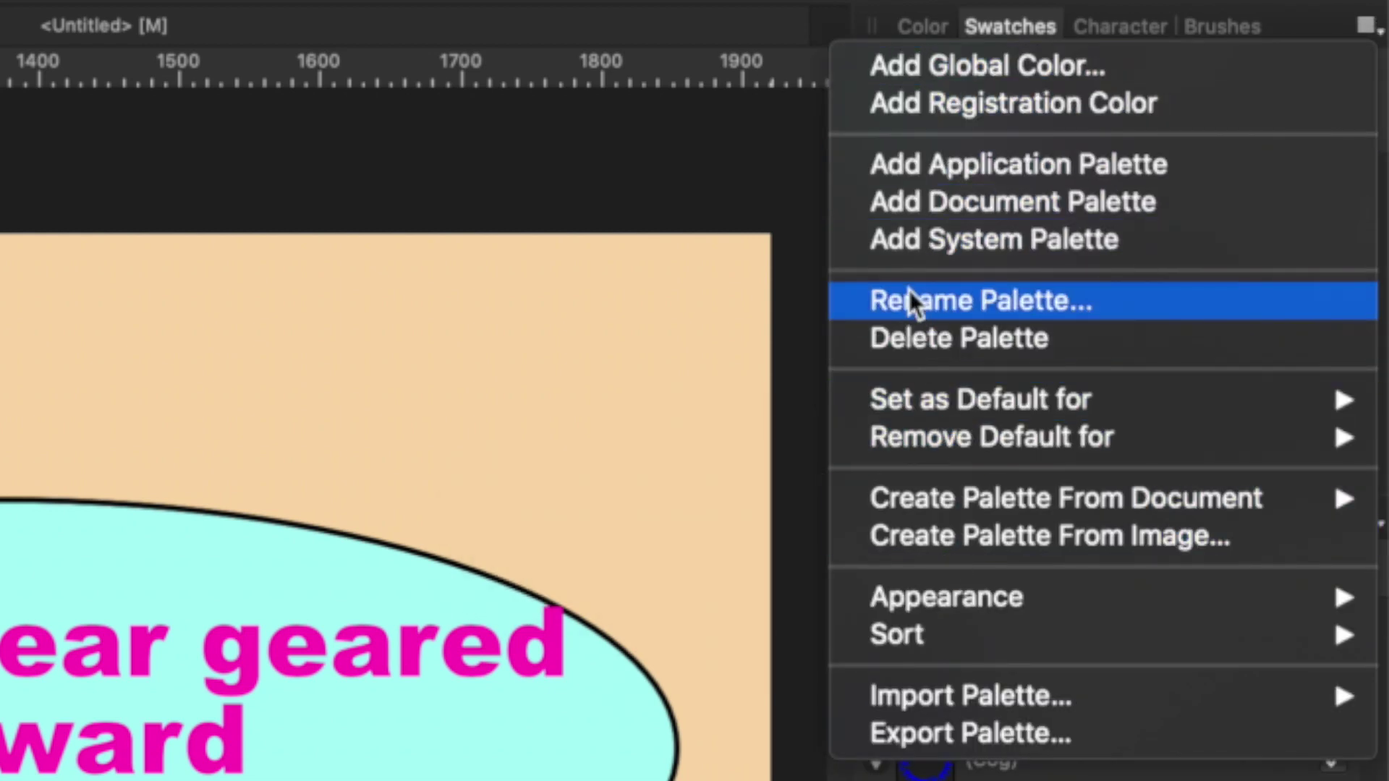
left_click(909, 299)
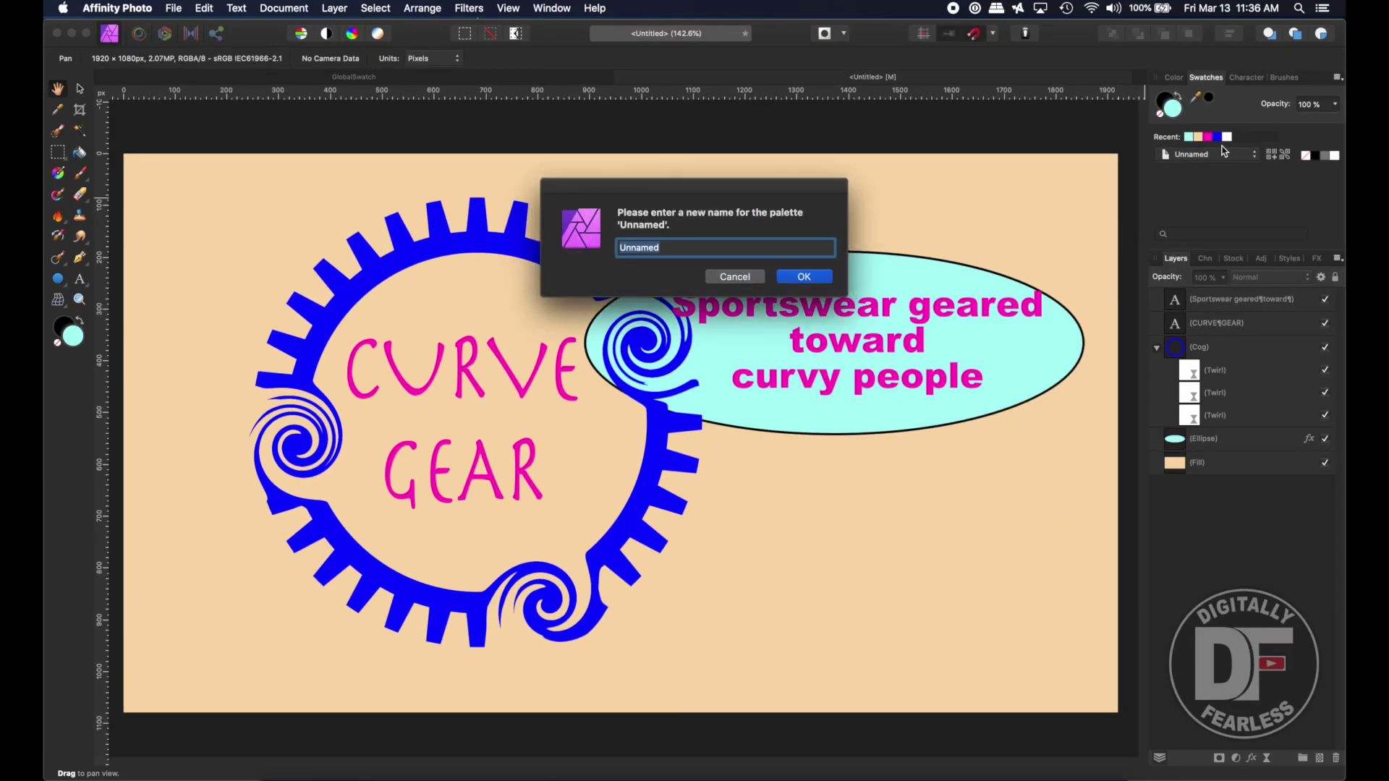
type("Rich-GlobalSwatches")
left_click(804, 278)
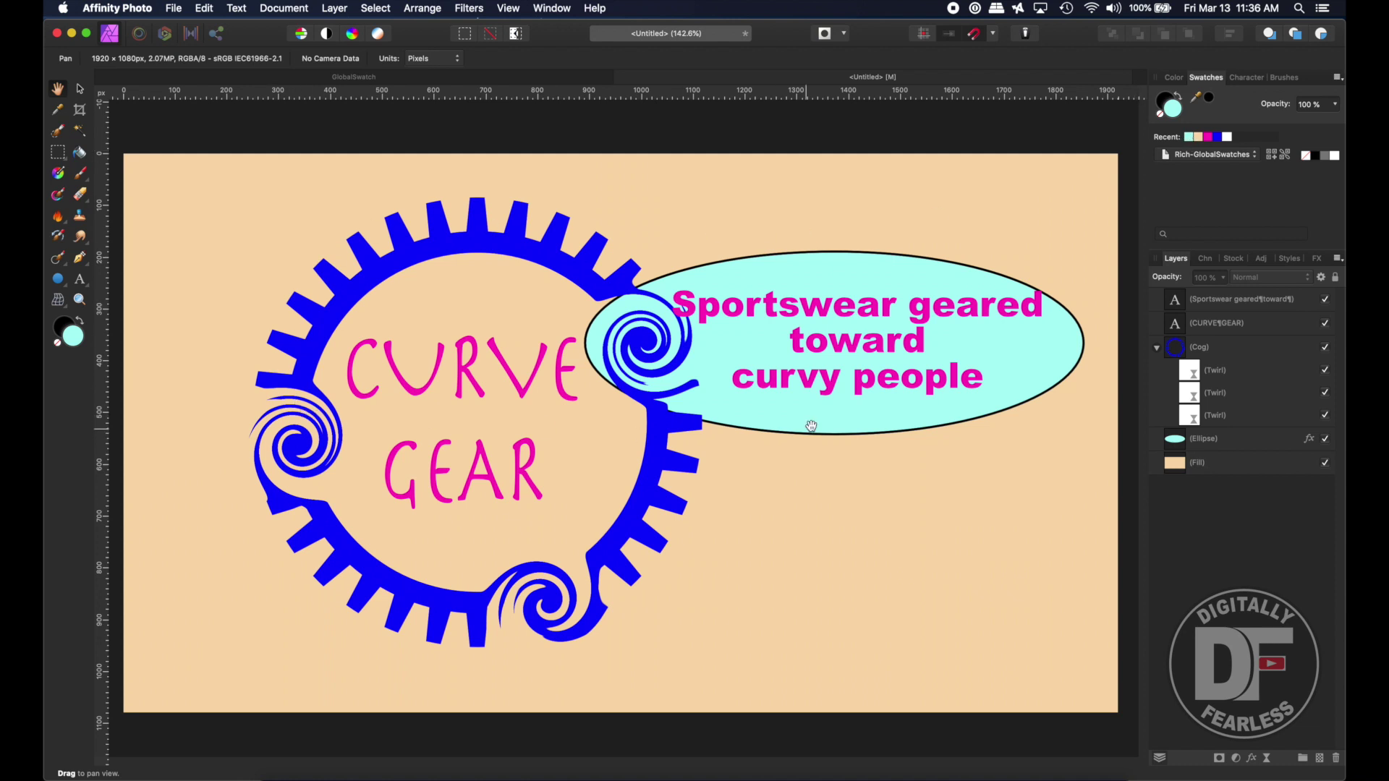
Duplicate the turquoise tagline ellipse and move the copy over to the lower part of the cog
left_click(80, 88)
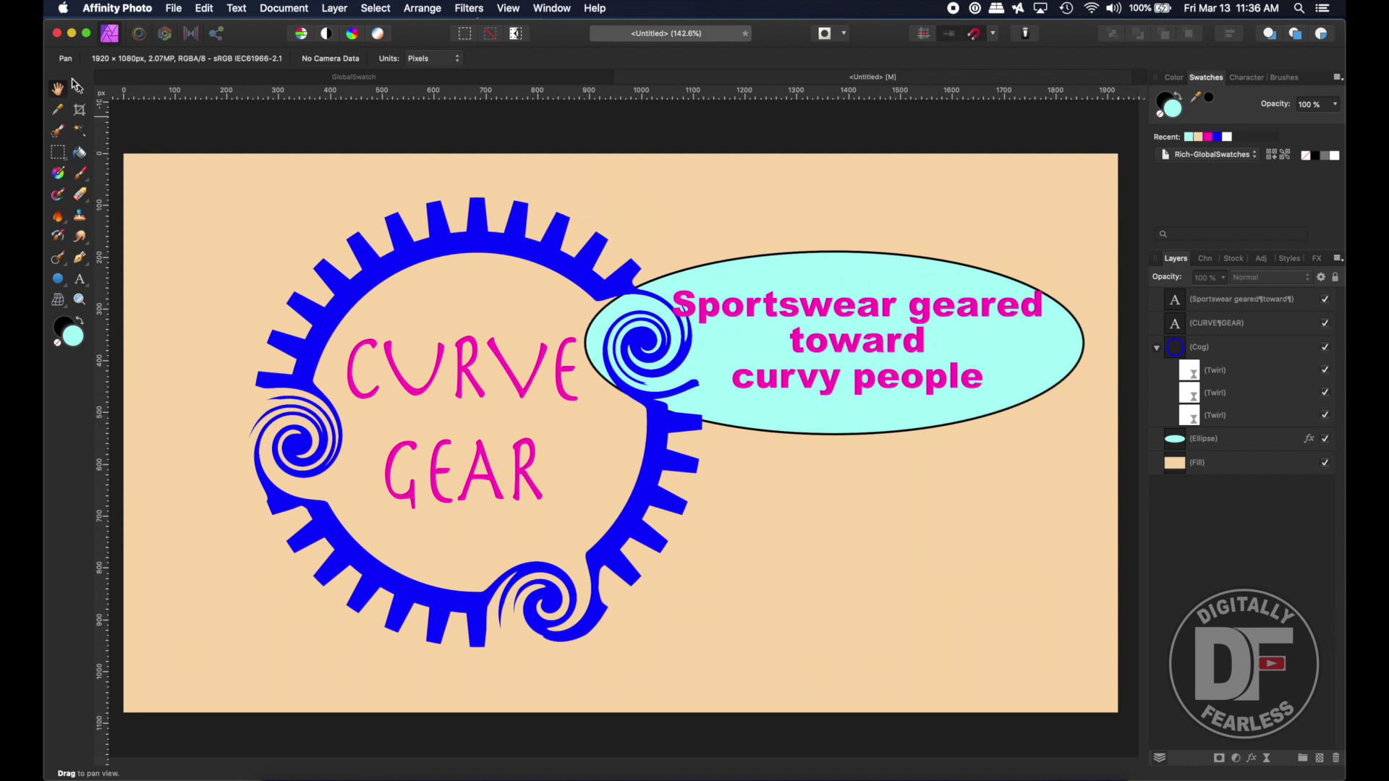
left_click(777, 430)
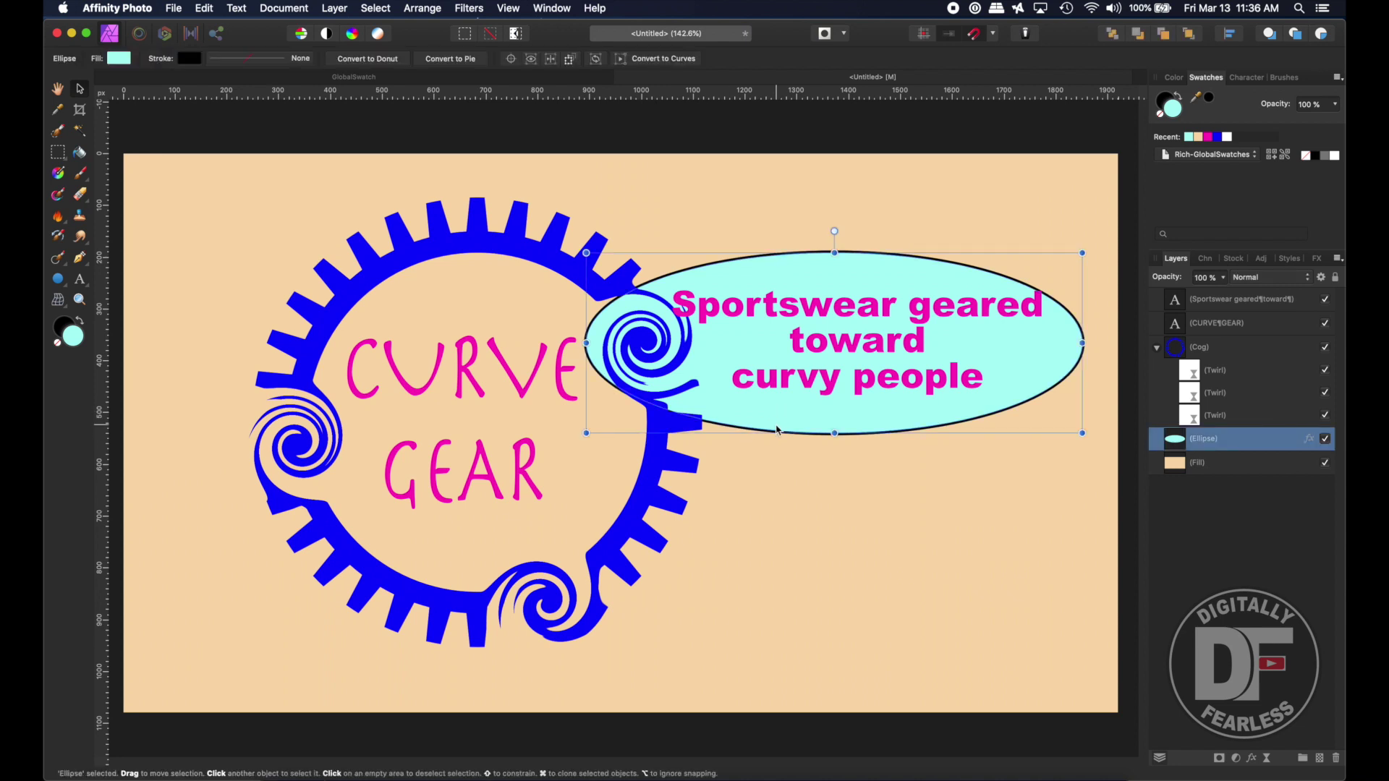
key("super+j")
left_click_drag(777, 430, 356, 686)
scroll(612, 613, "down", 5)
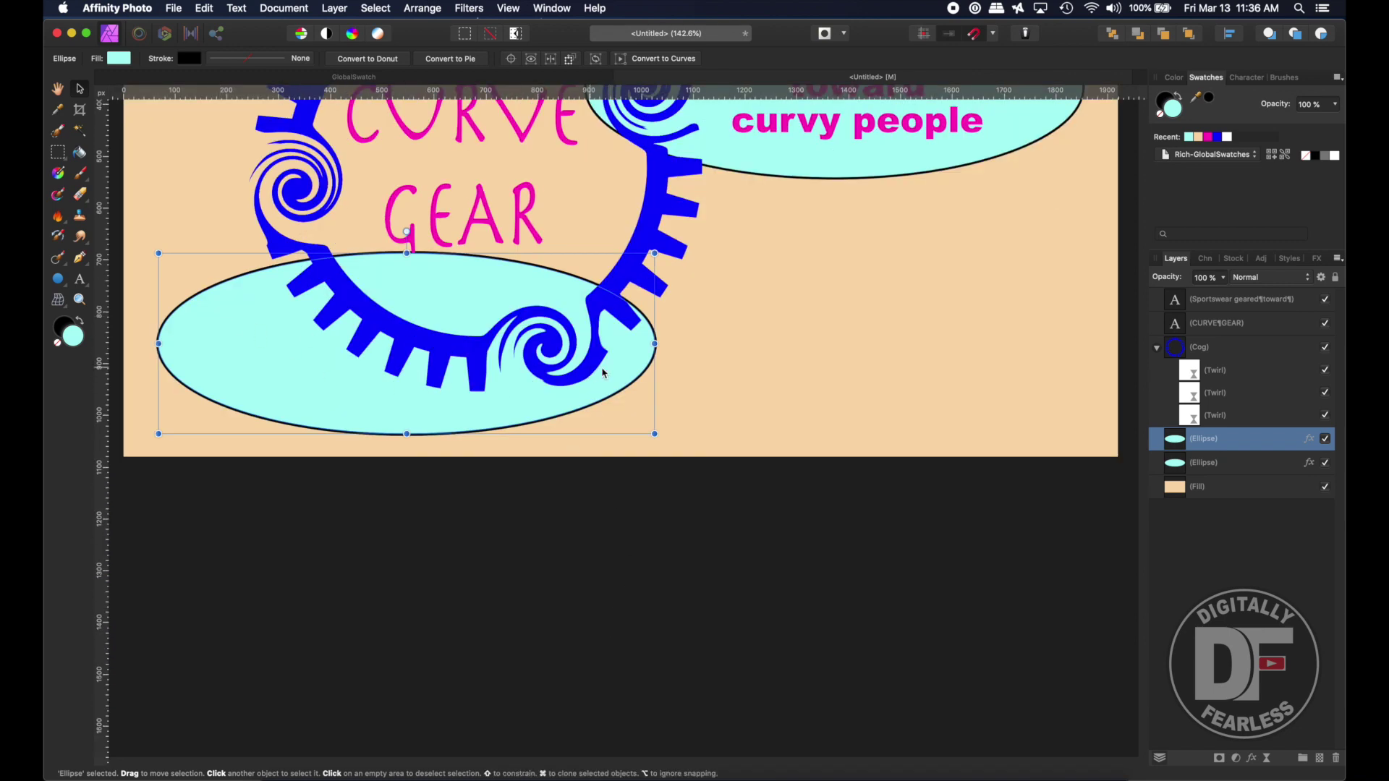
Shrink the ellipse copy to a nearly round shape and centre it behind the cog's bottom twirl
left_click_drag(158, 344, 453, 365)
left_click_drag(655, 253, 597, 315)
left_click_drag(536, 422, 551, 399)
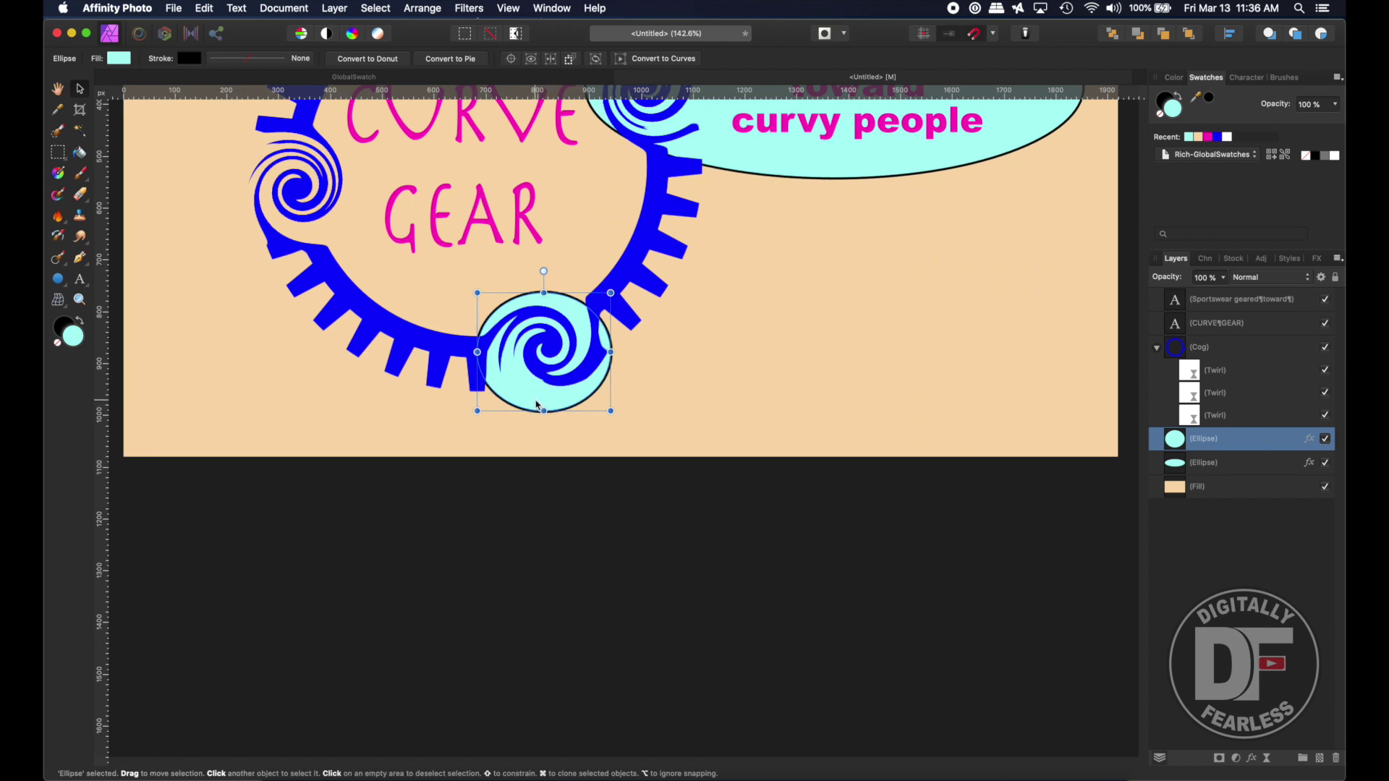
Place a copy of the small round ellipse behind the cog's left twirl and fit the whole page in view
left_click_drag(530, 407, 275, 236)
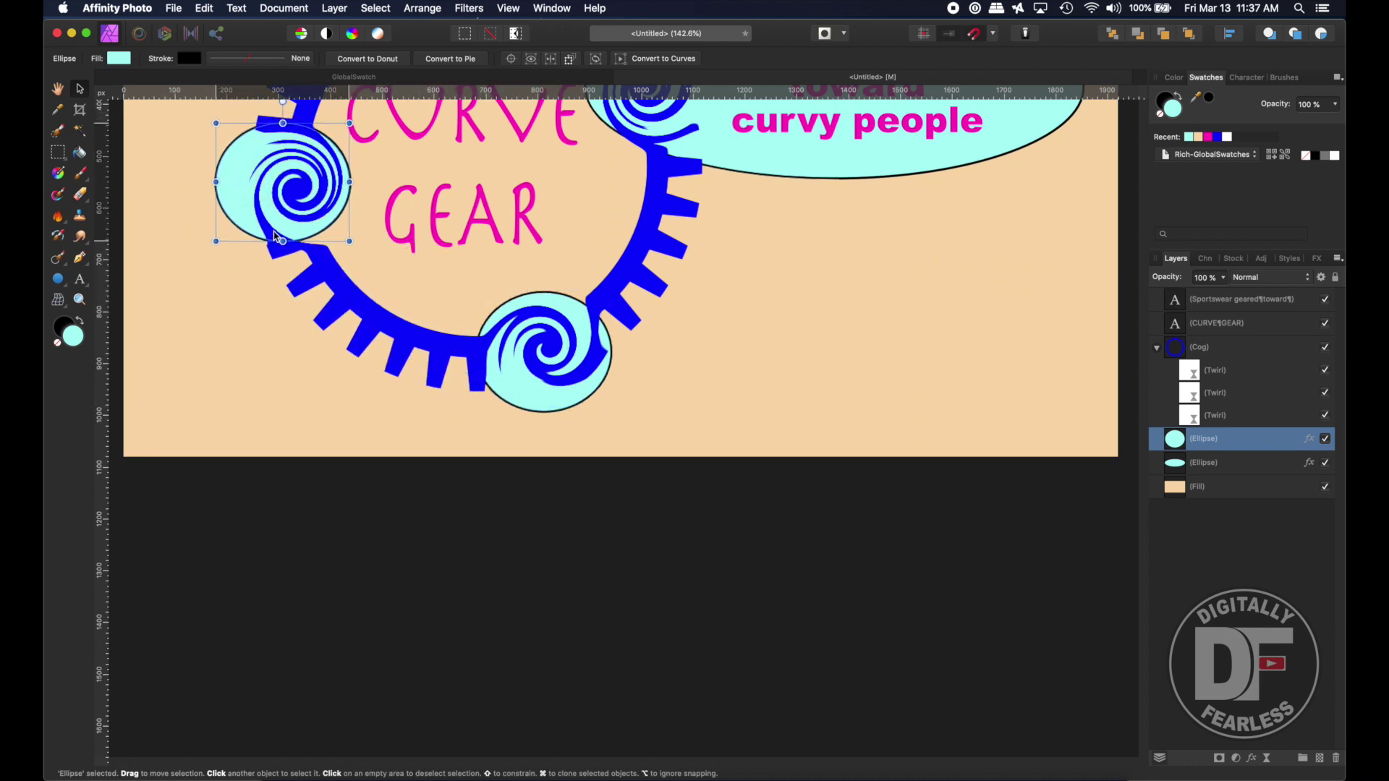
left_click(57, 88)
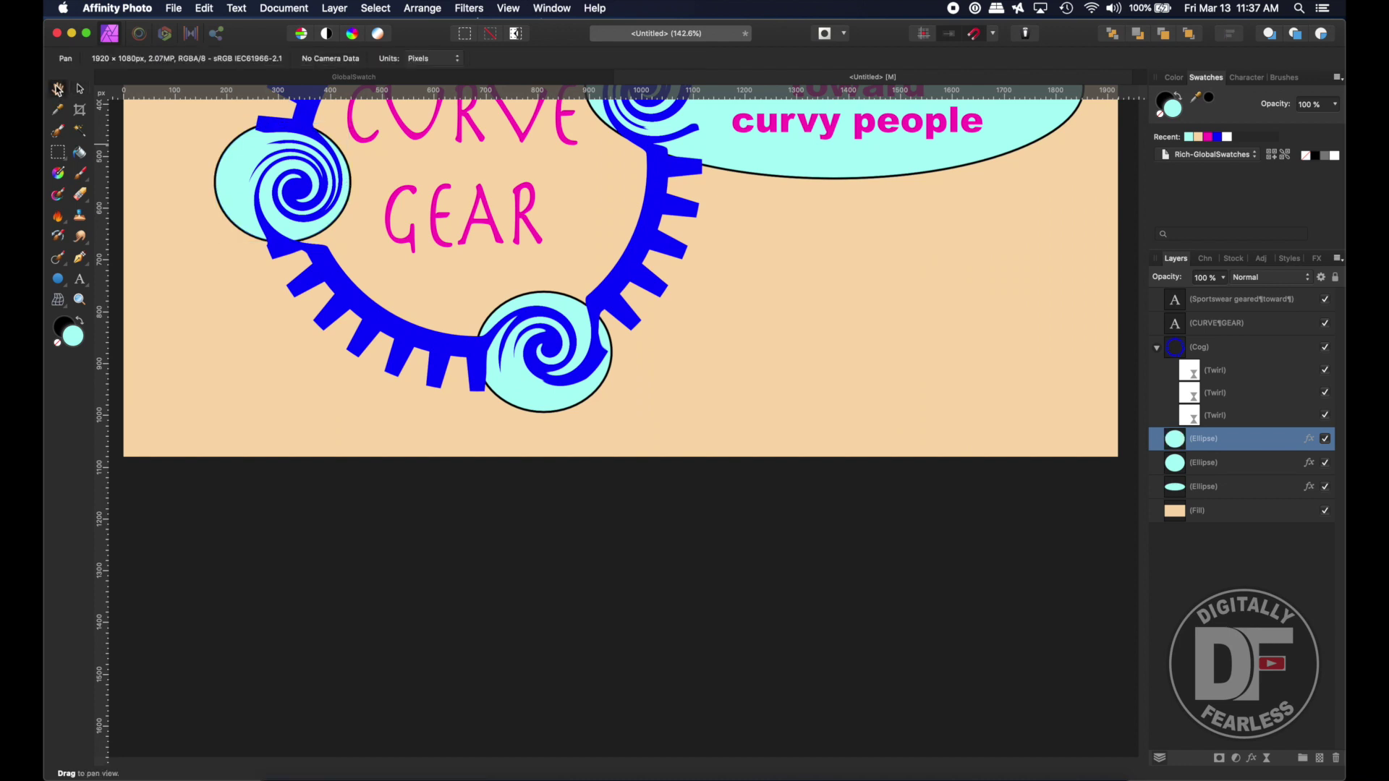
key("super+0")
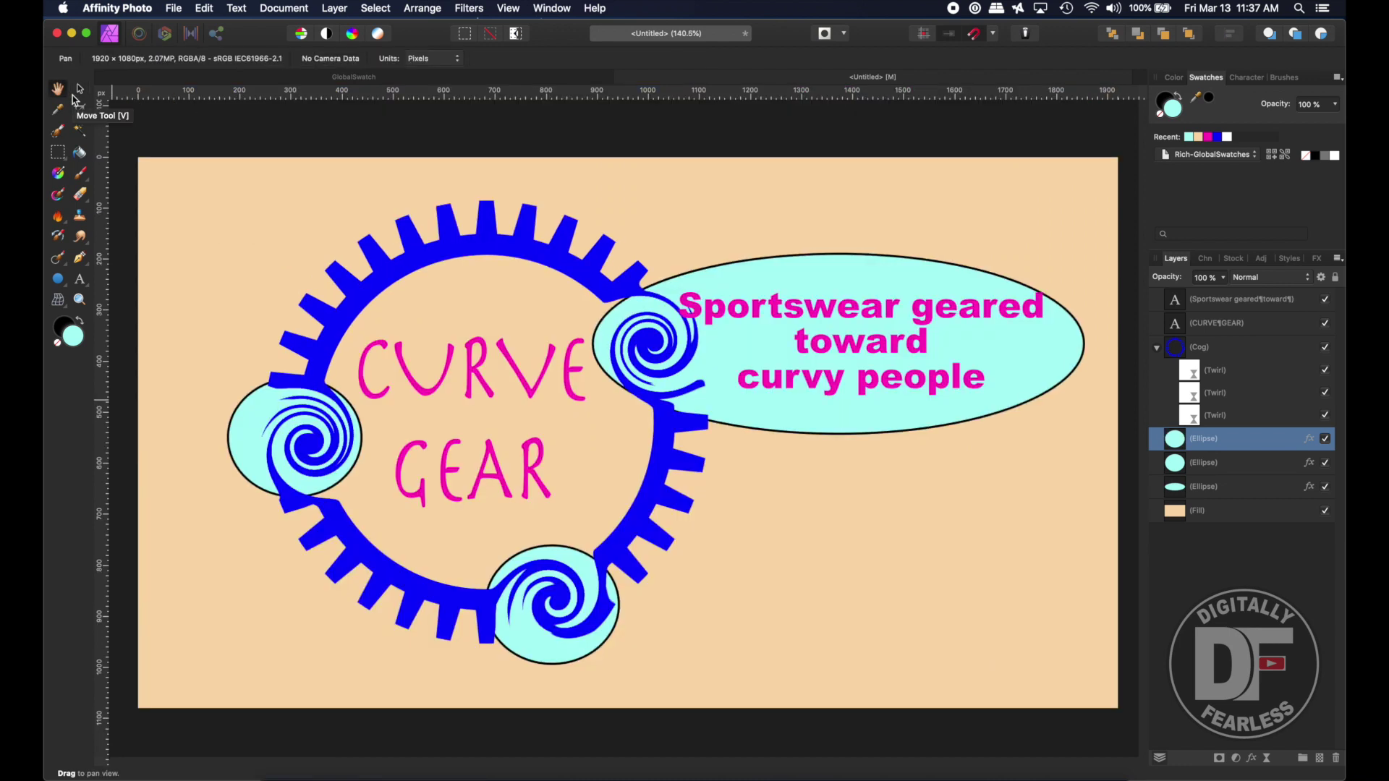
Add the tagline ellipse's turquoise fill to the Rich-GlobalSwatches palette as a global colour, and leave the ellipse turquoise and deselected
left_click(80, 88)
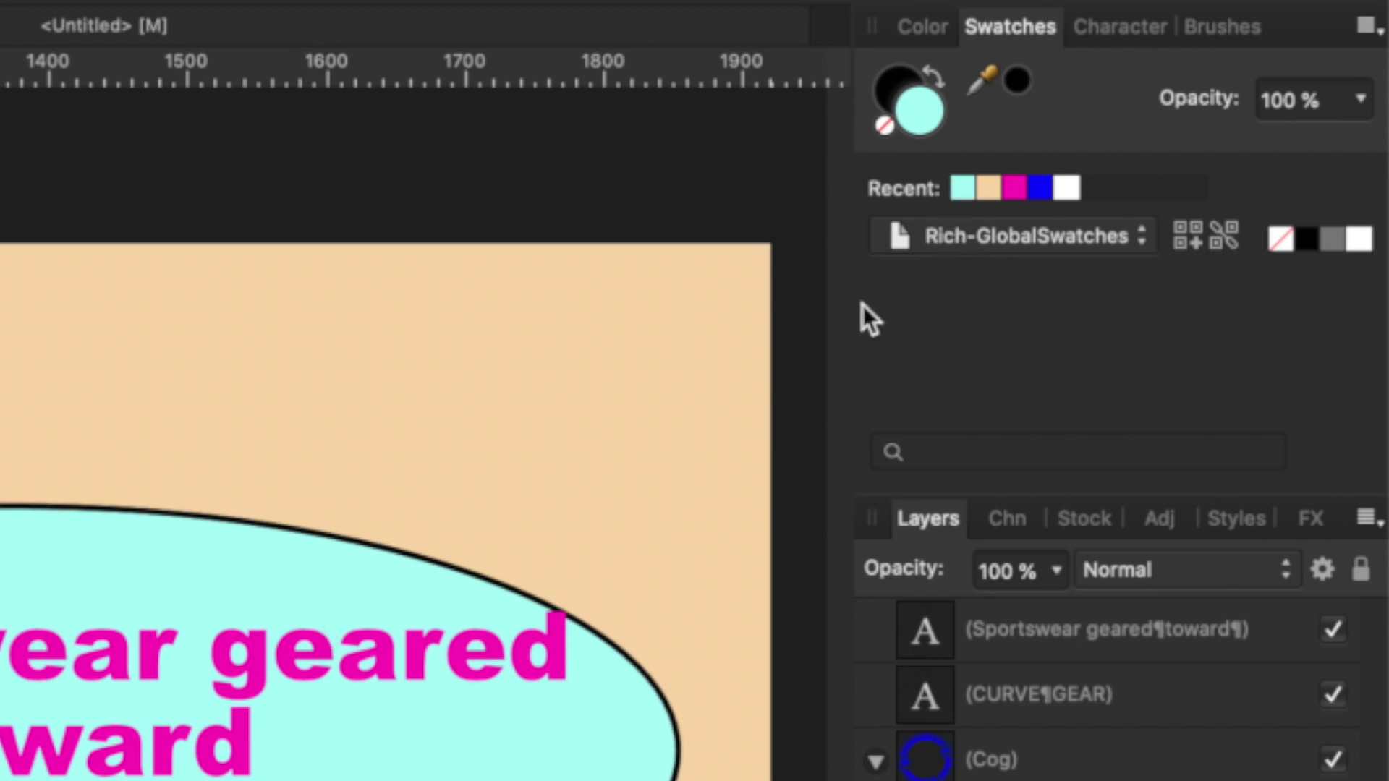
left_click(234, 553)
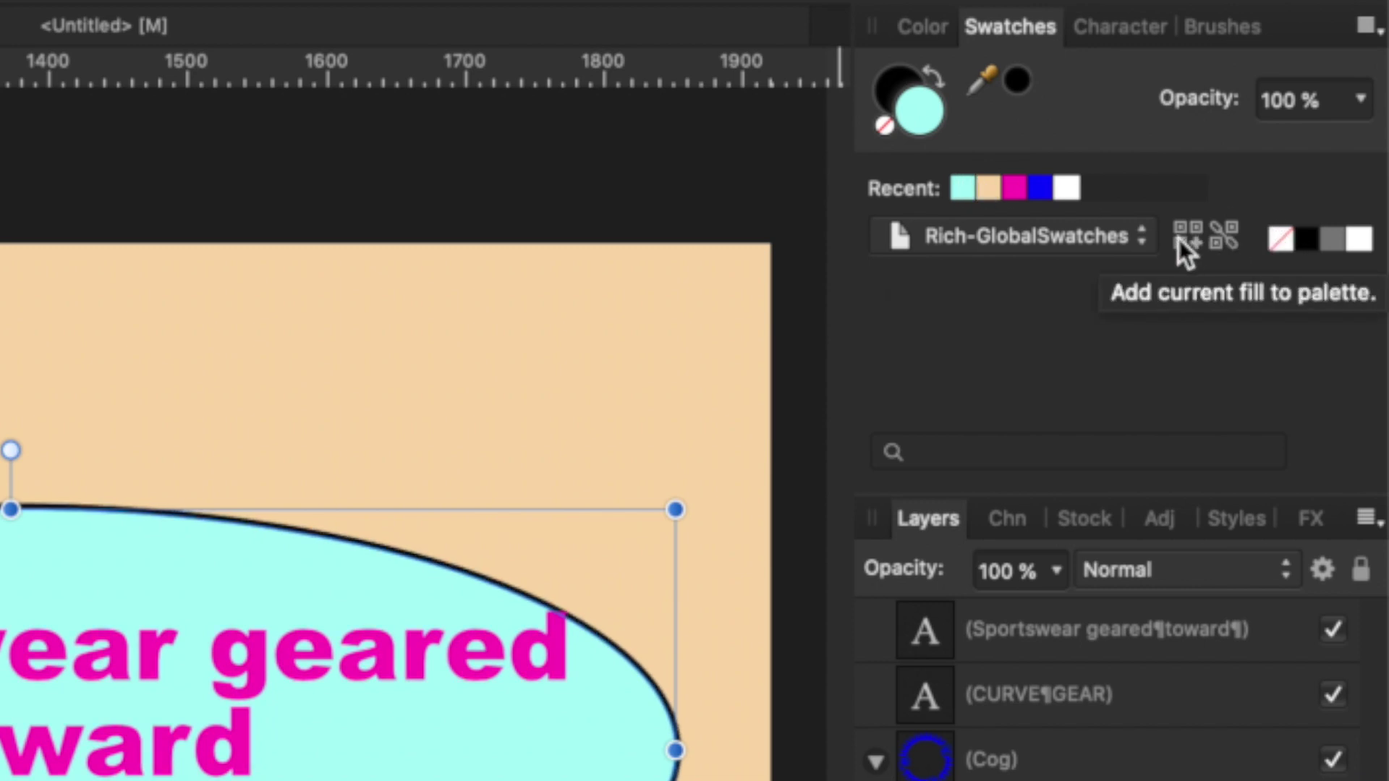
left_click(1227, 230)
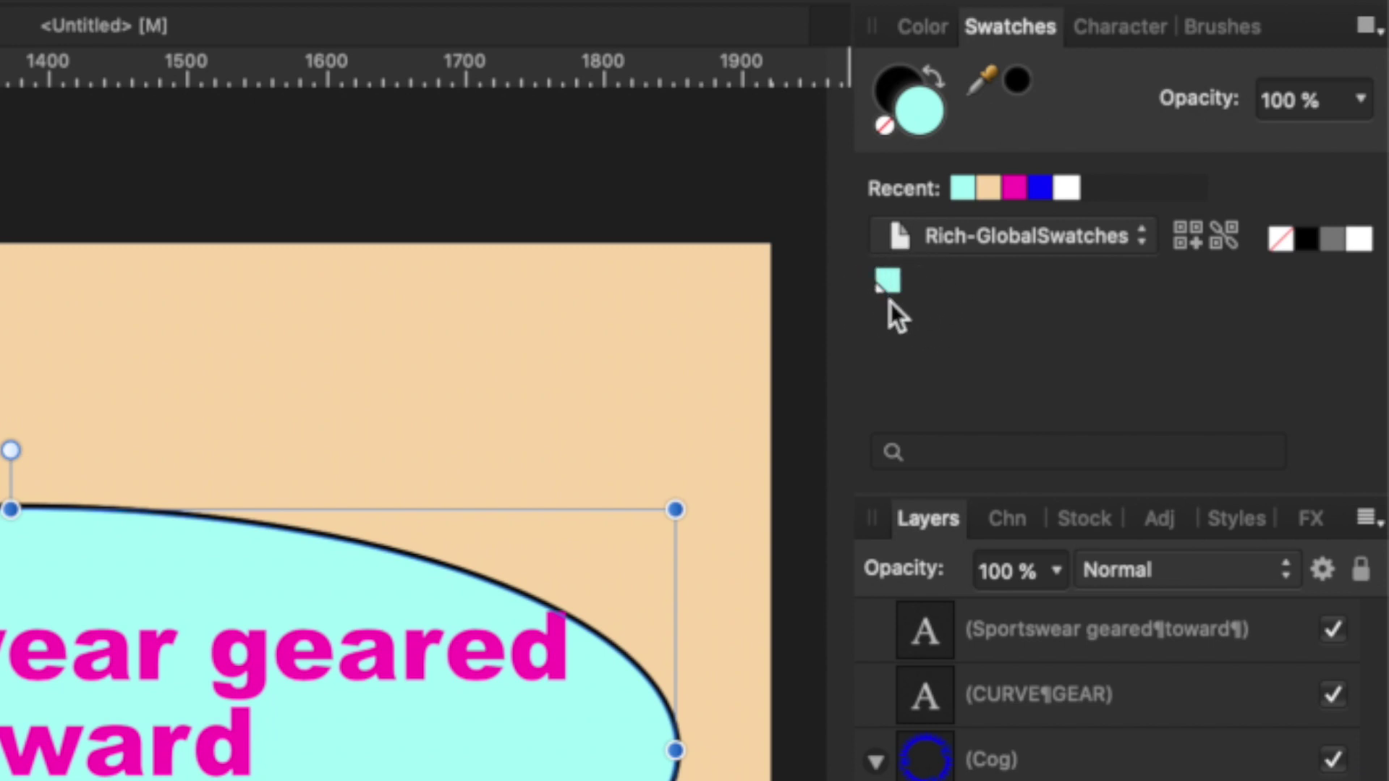
left_click(985, 189)
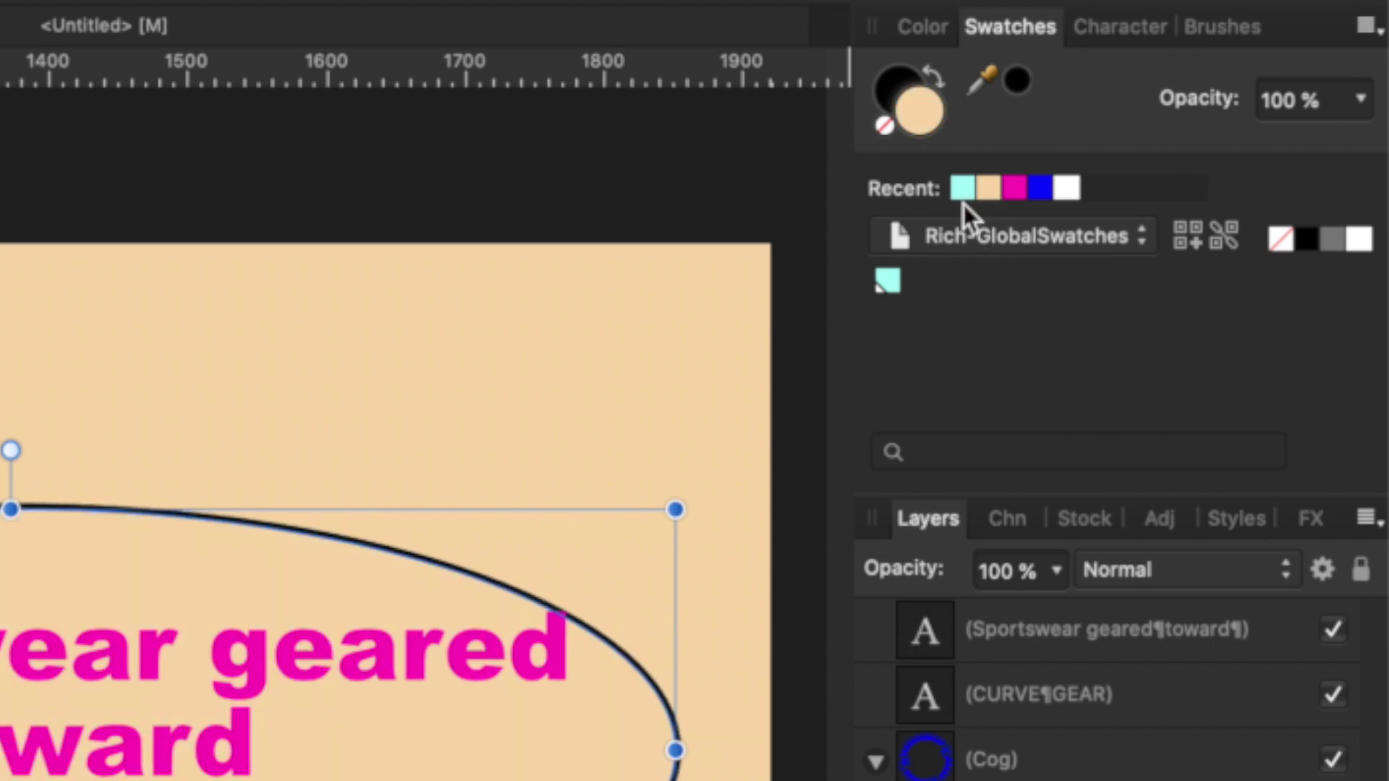
left_click(964, 198)
key("Escape")
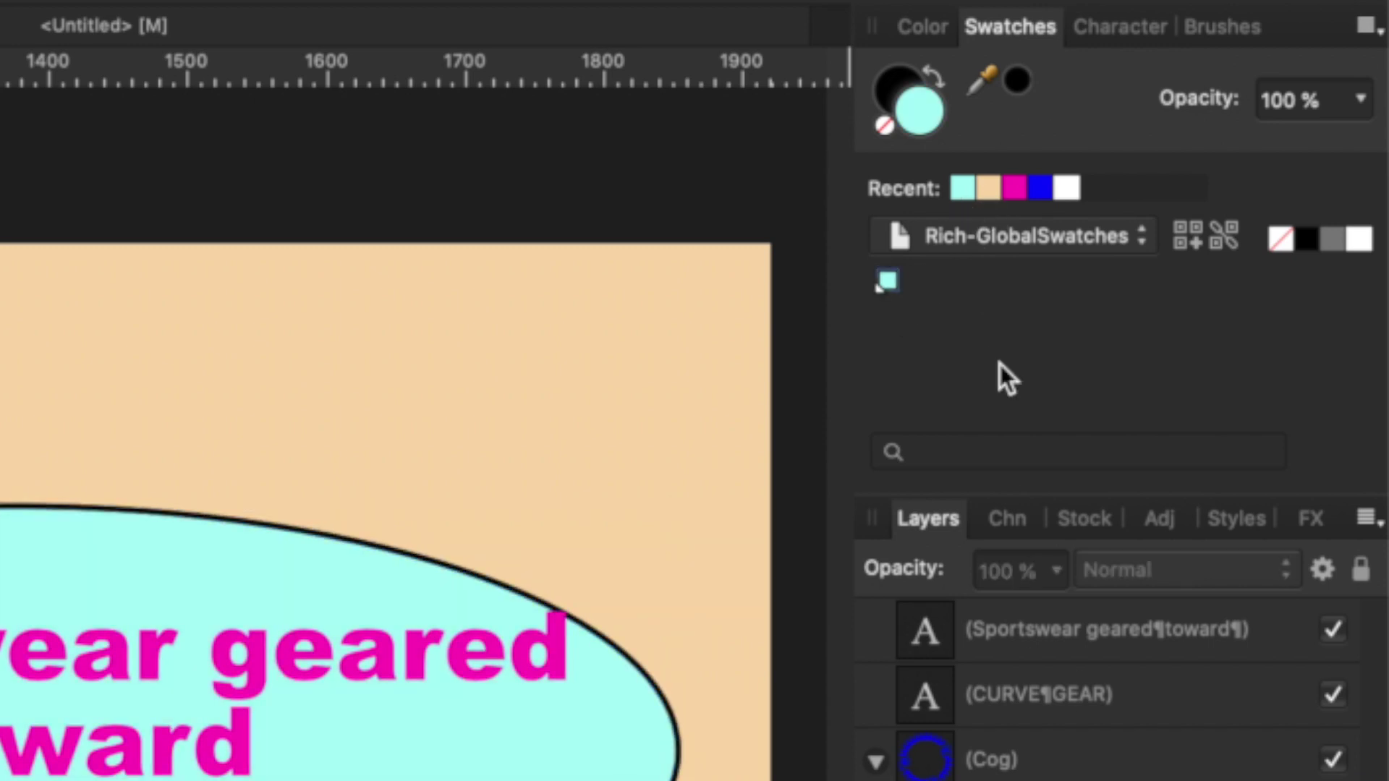
Add the recent tan, magenta and blue colours to the Rich-GlobalSwatches palette as global colours
left_click(983, 193)
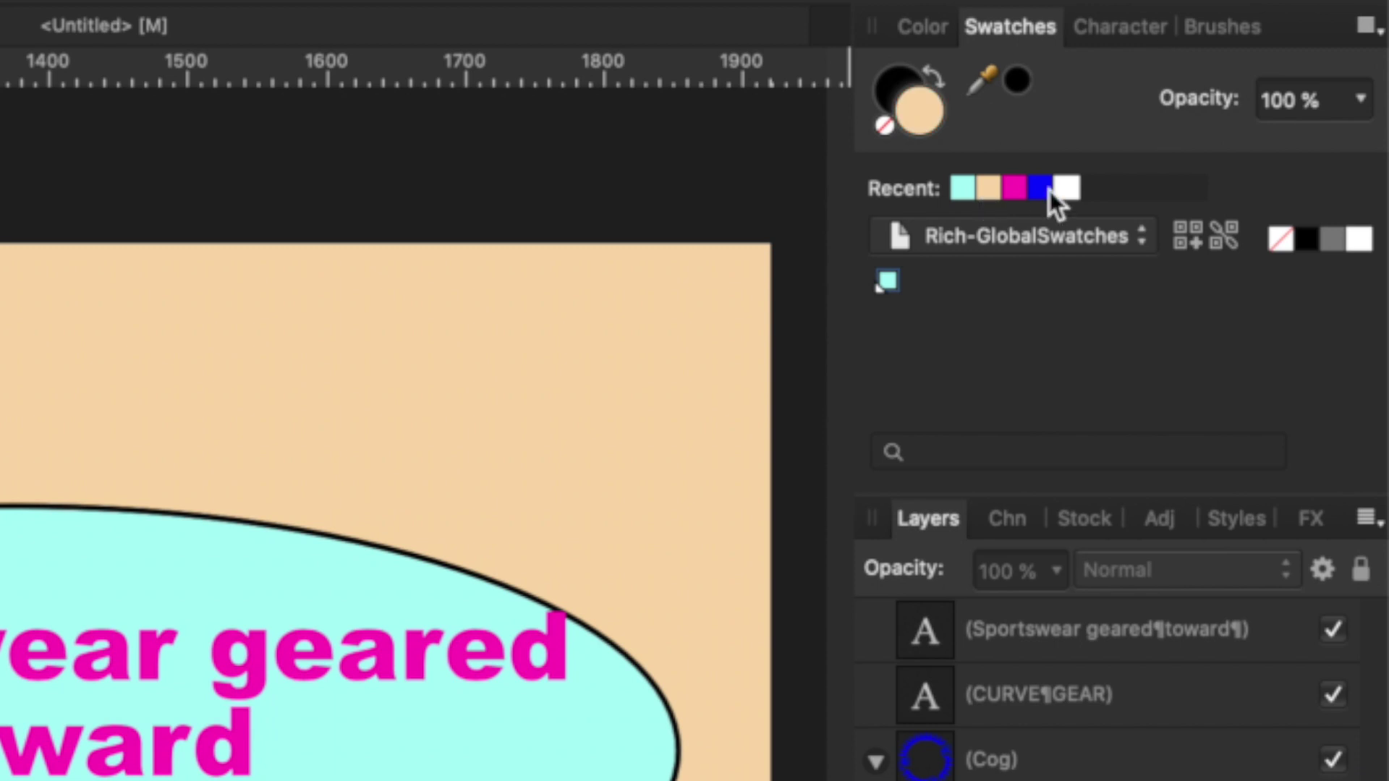
left_click(1222, 238)
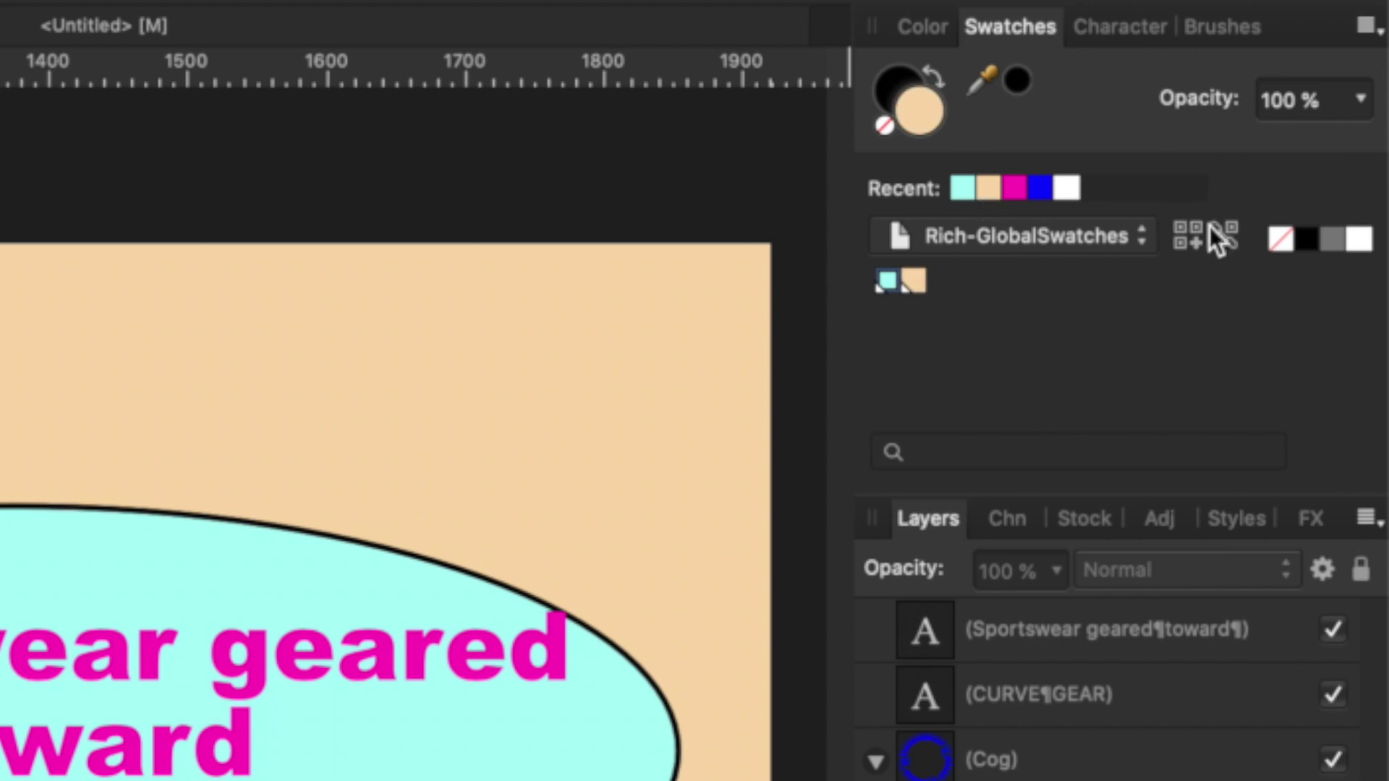
left_click(1016, 186)
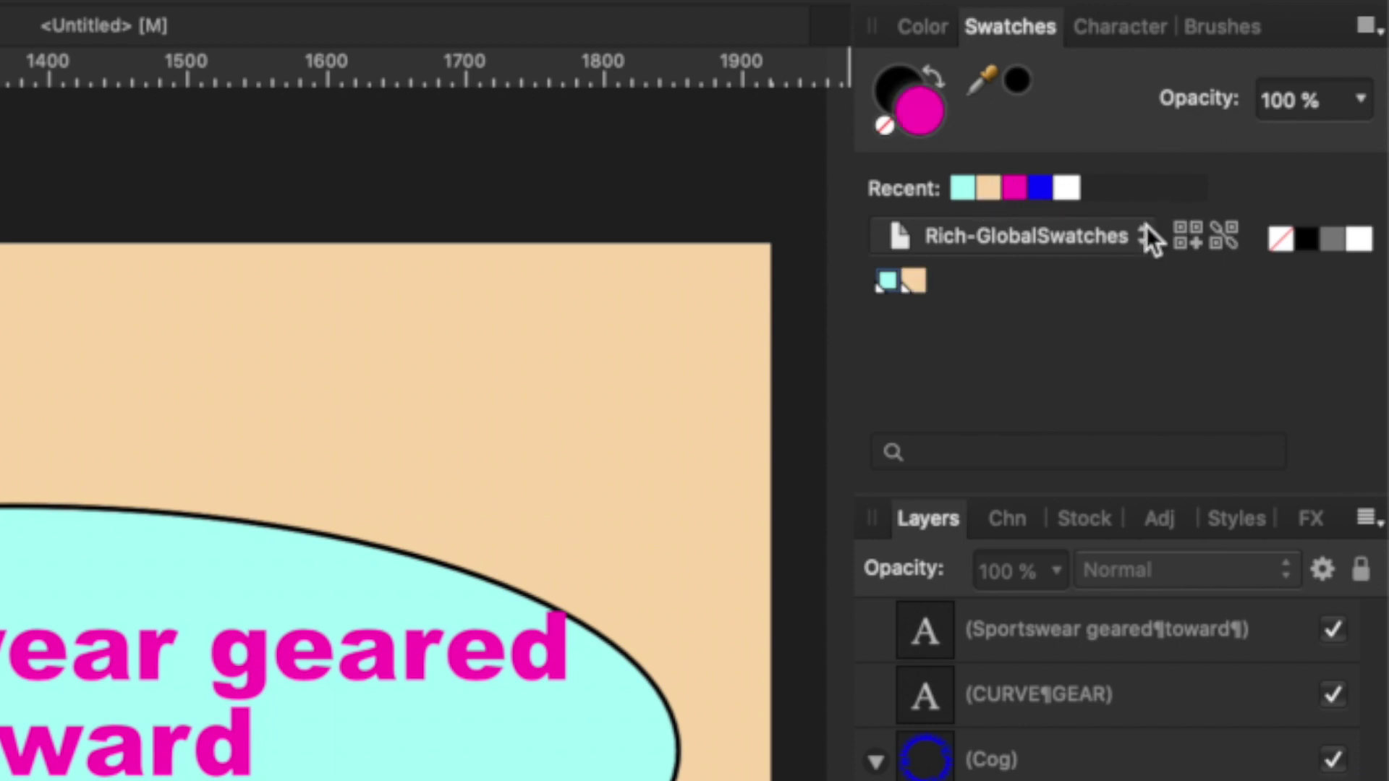
left_click(1226, 237)
left_click(1041, 190)
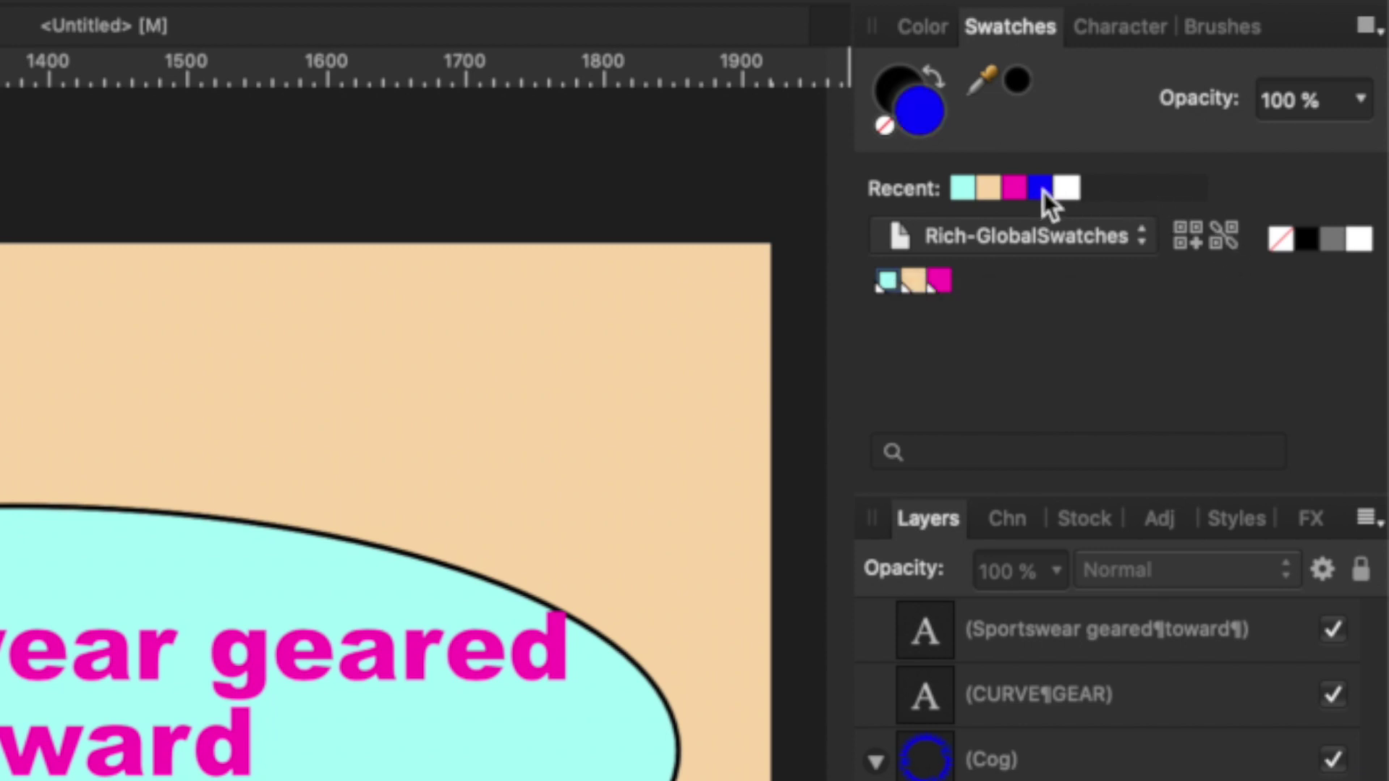
left_click(1228, 239)
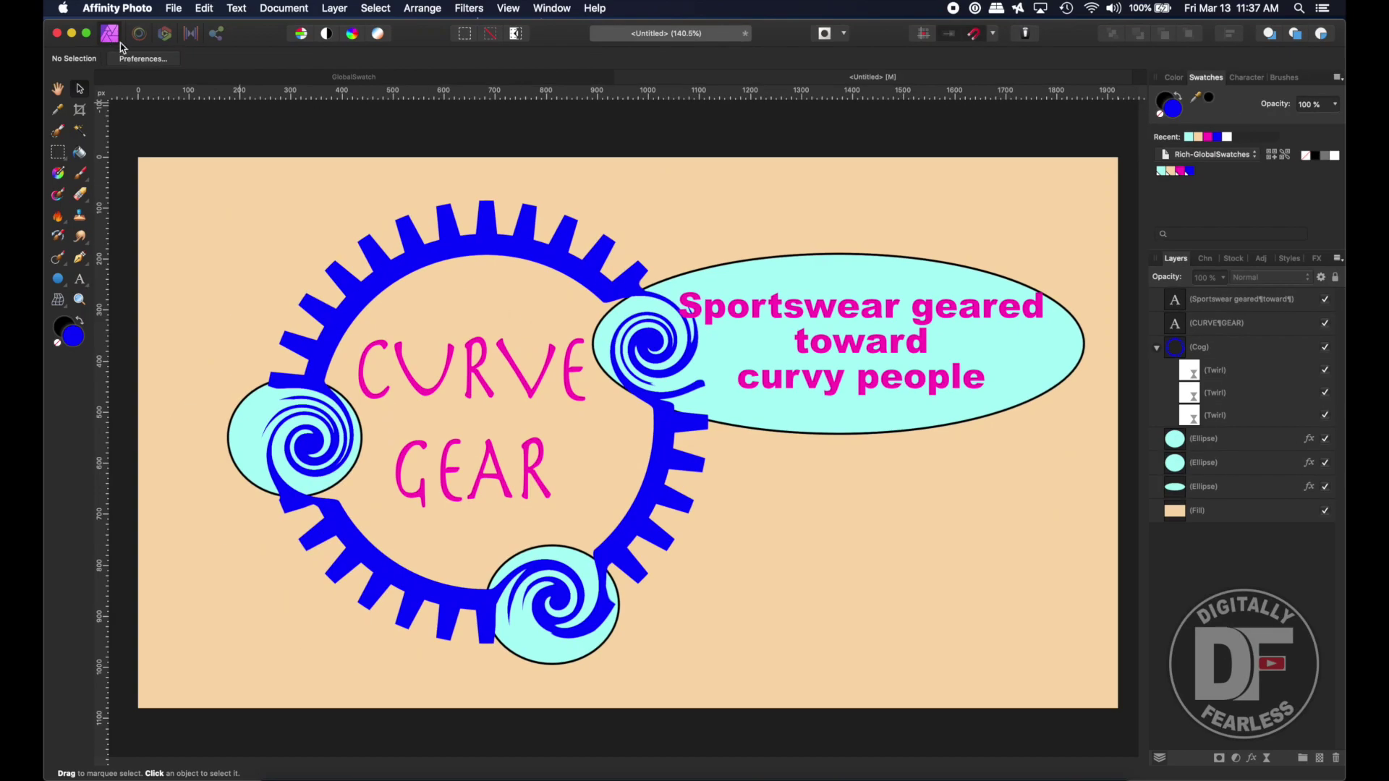
Edit the magenta global swatch to red with H 353, S 100, L 50, trying blue and other hues first
left_click(60, 89)
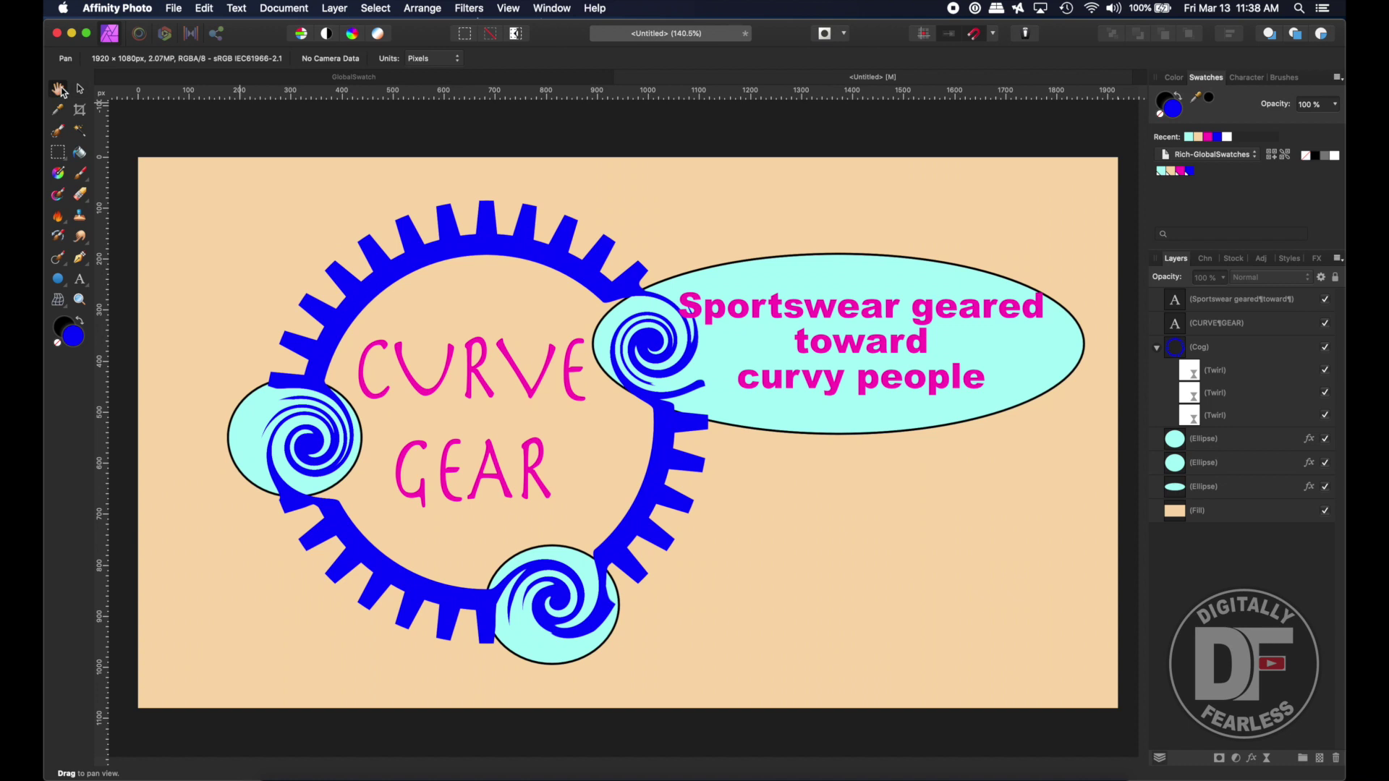
left_click(80, 88)
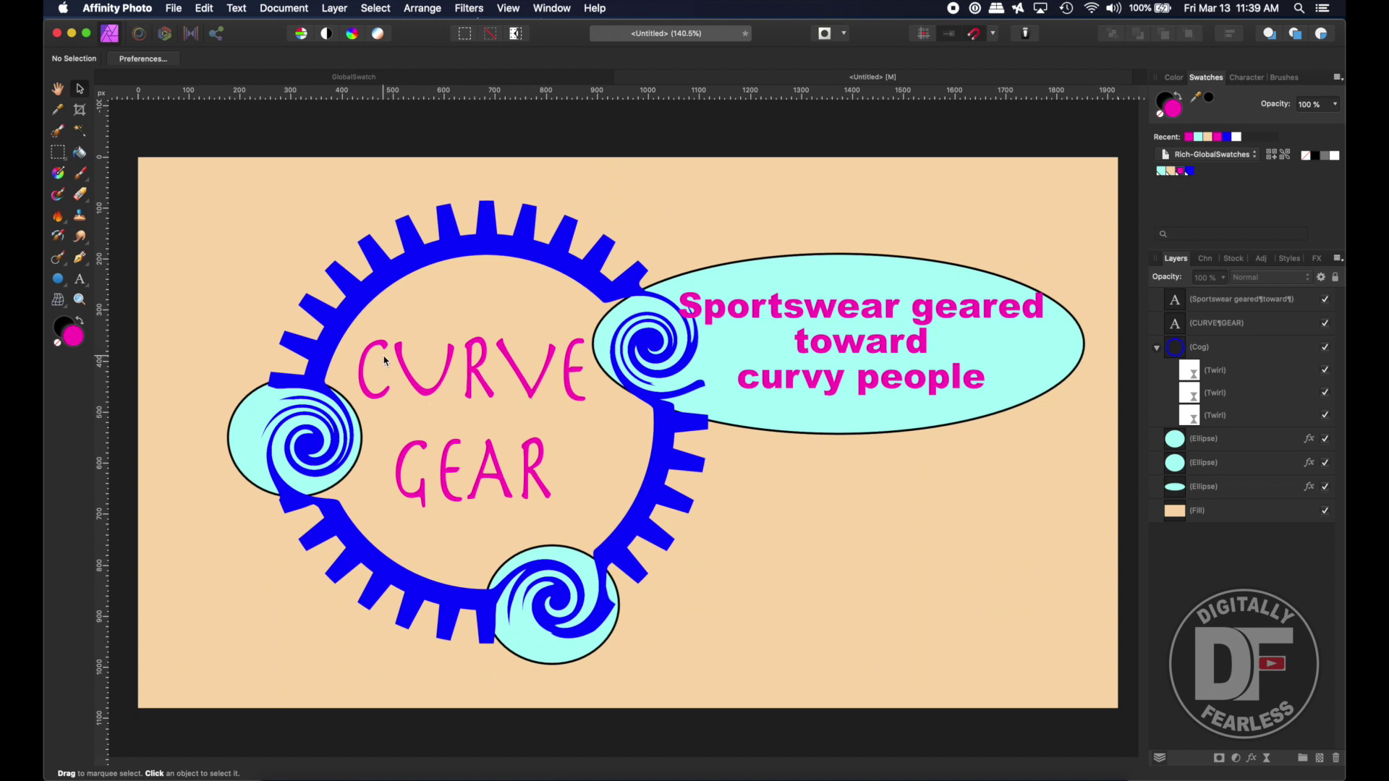
double_click(1181, 173)
left_click(1201, 275)
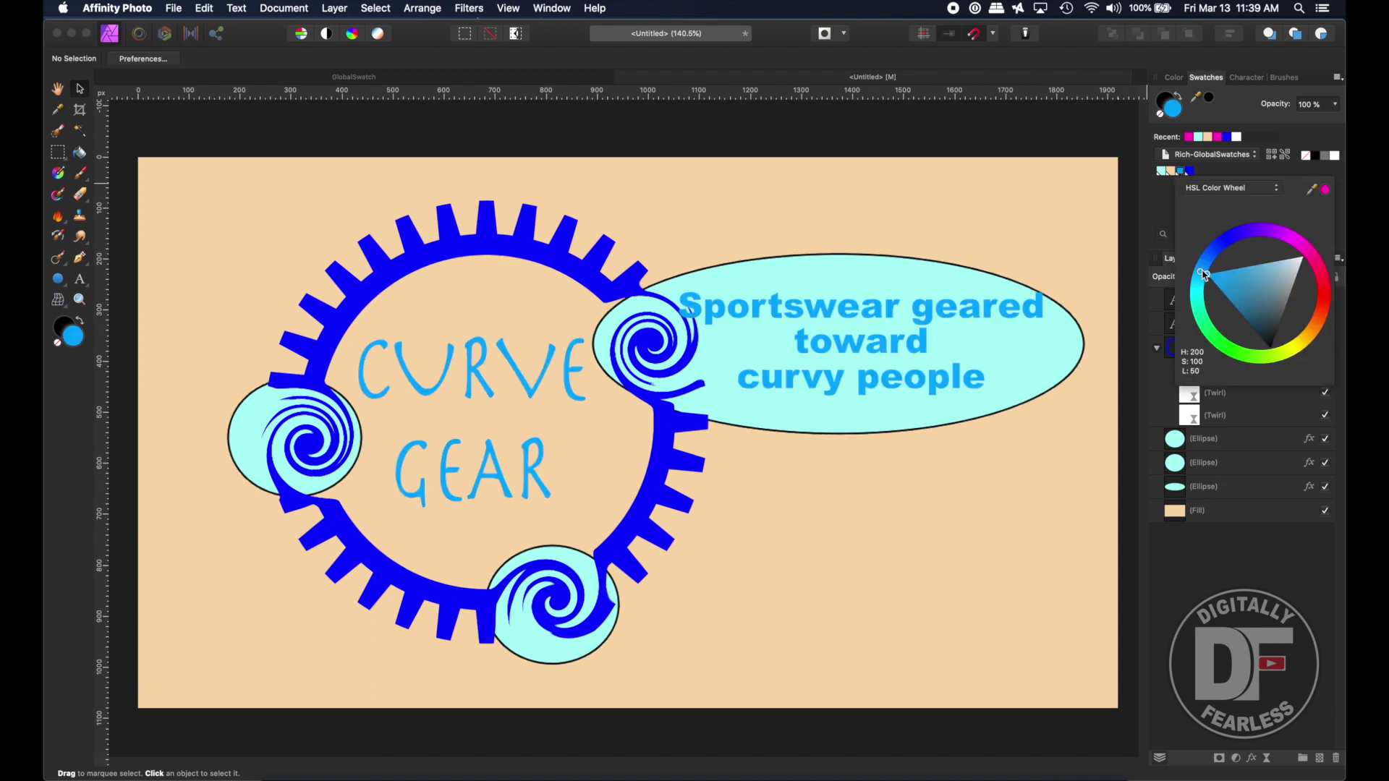
left_click(1244, 355)
left_click_drag(1284, 352, 1326, 289)
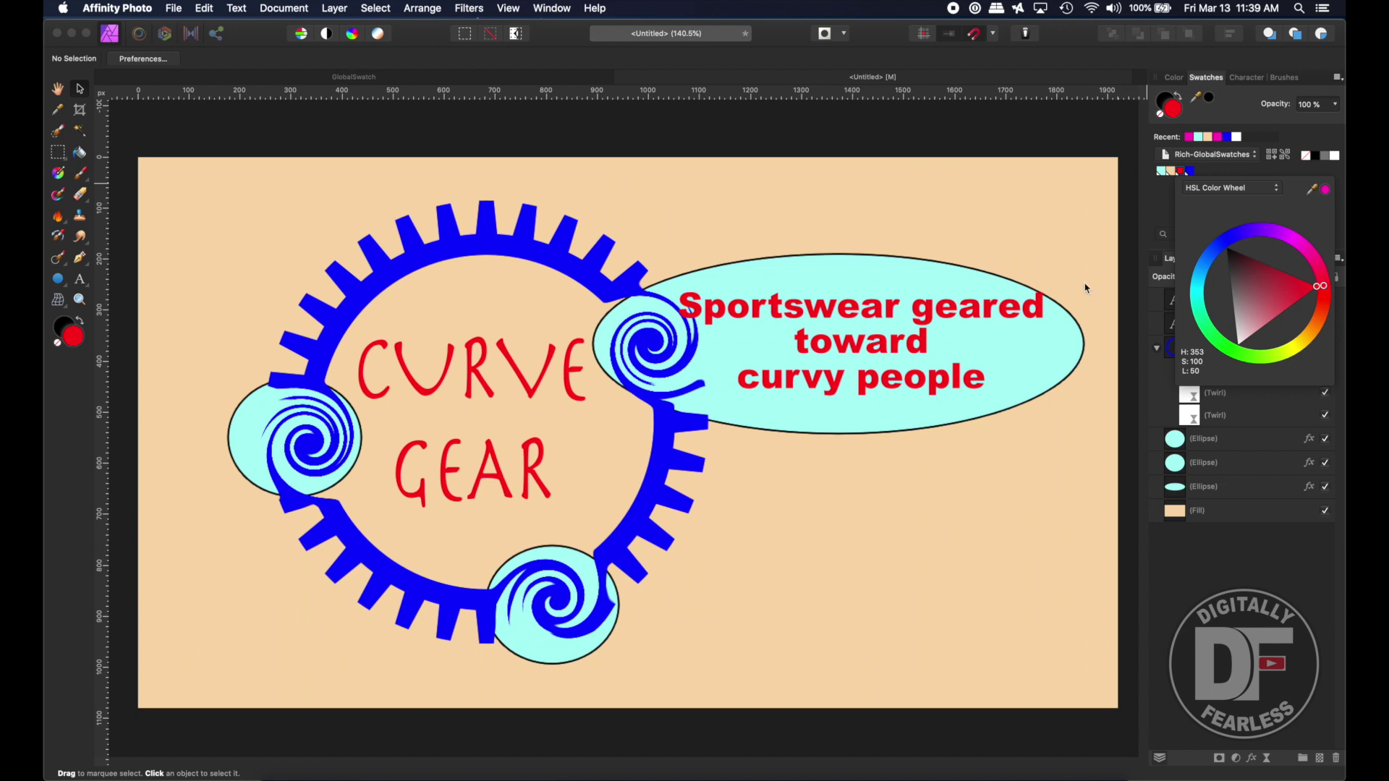
left_click(502, 136)
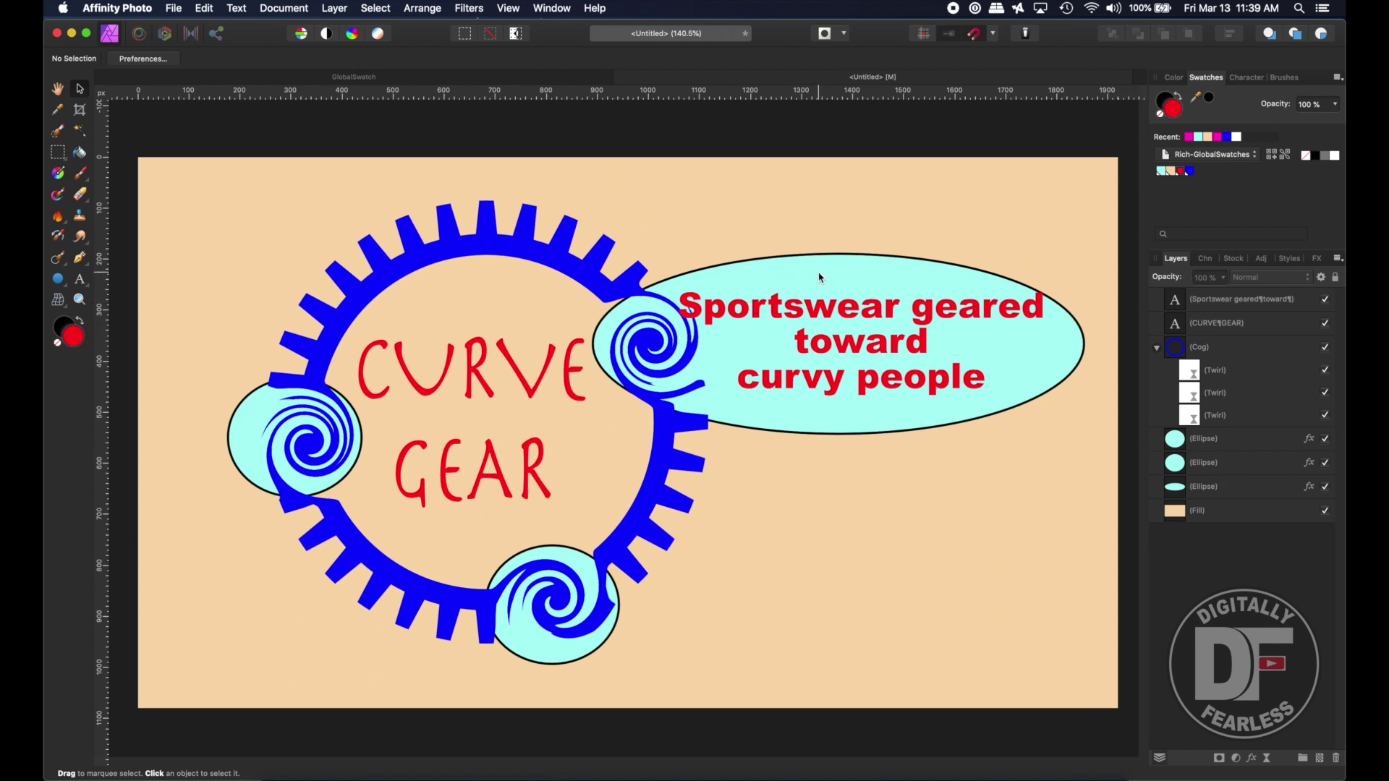
Try to recolour the turquoise global swatch to a muted green with H 107, S 39, L 62
double_click(1163, 173)
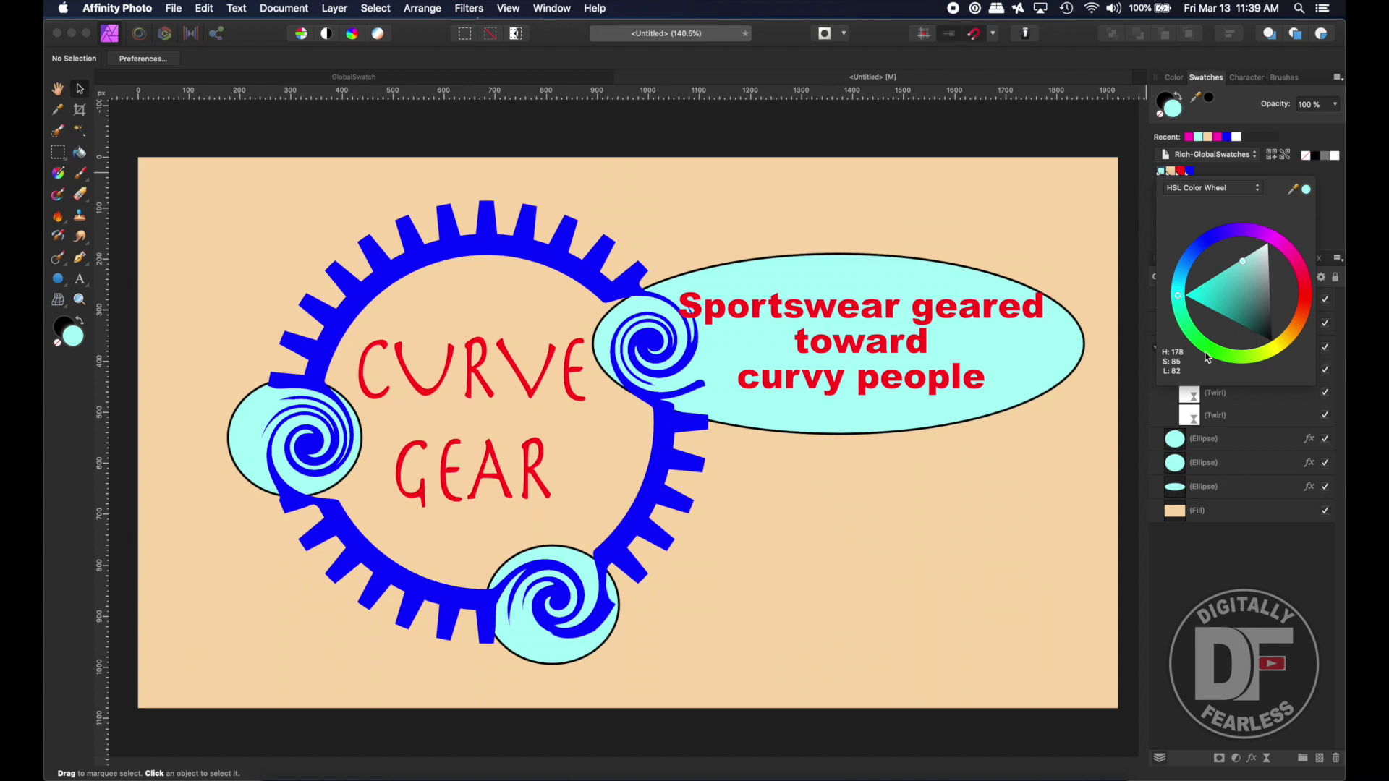
left_click_drag(1208, 348, 1219, 356)
left_click(1231, 286)
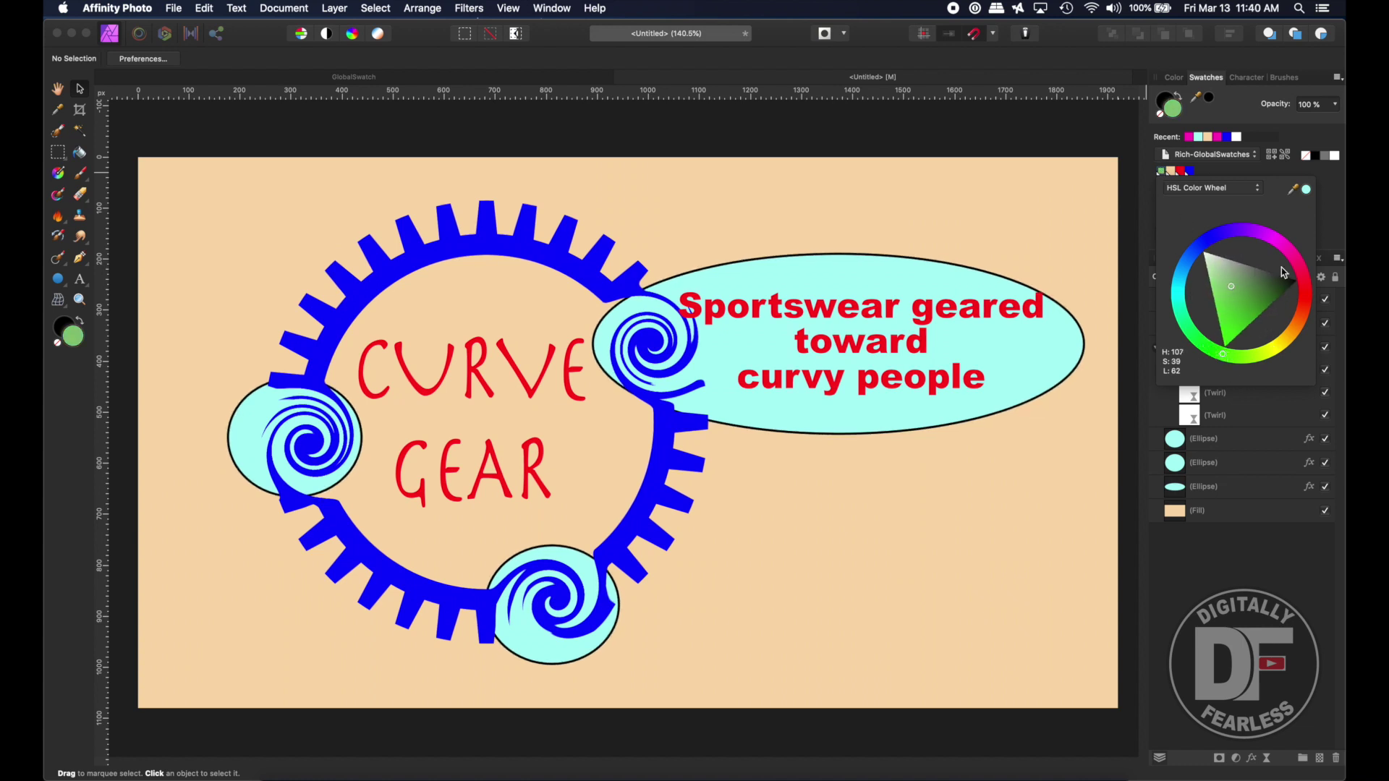
left_click(837, 295)
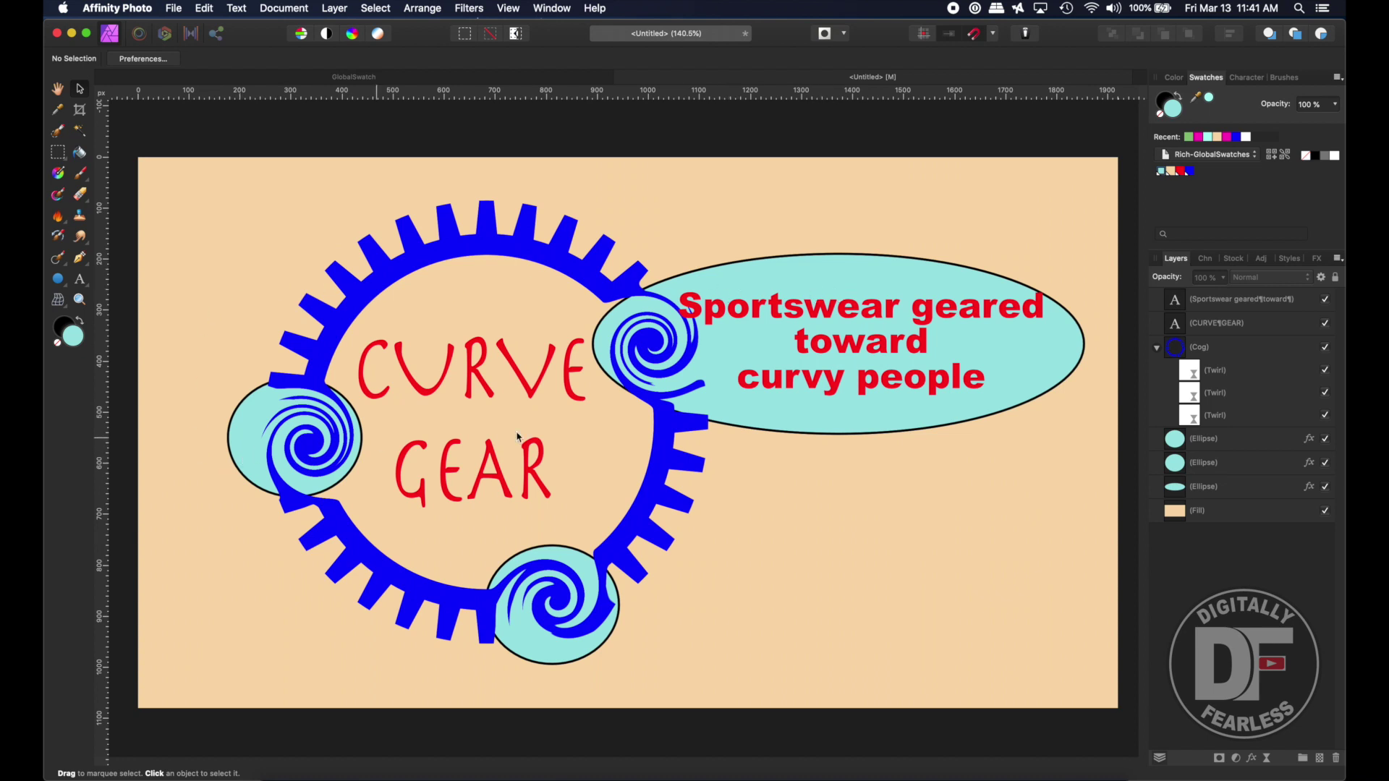
Apply the turquoise global swatch to the tagline ellipse and the two small ellipses behind the cog's twirls, leaving nothing selected
left_click(771, 273)
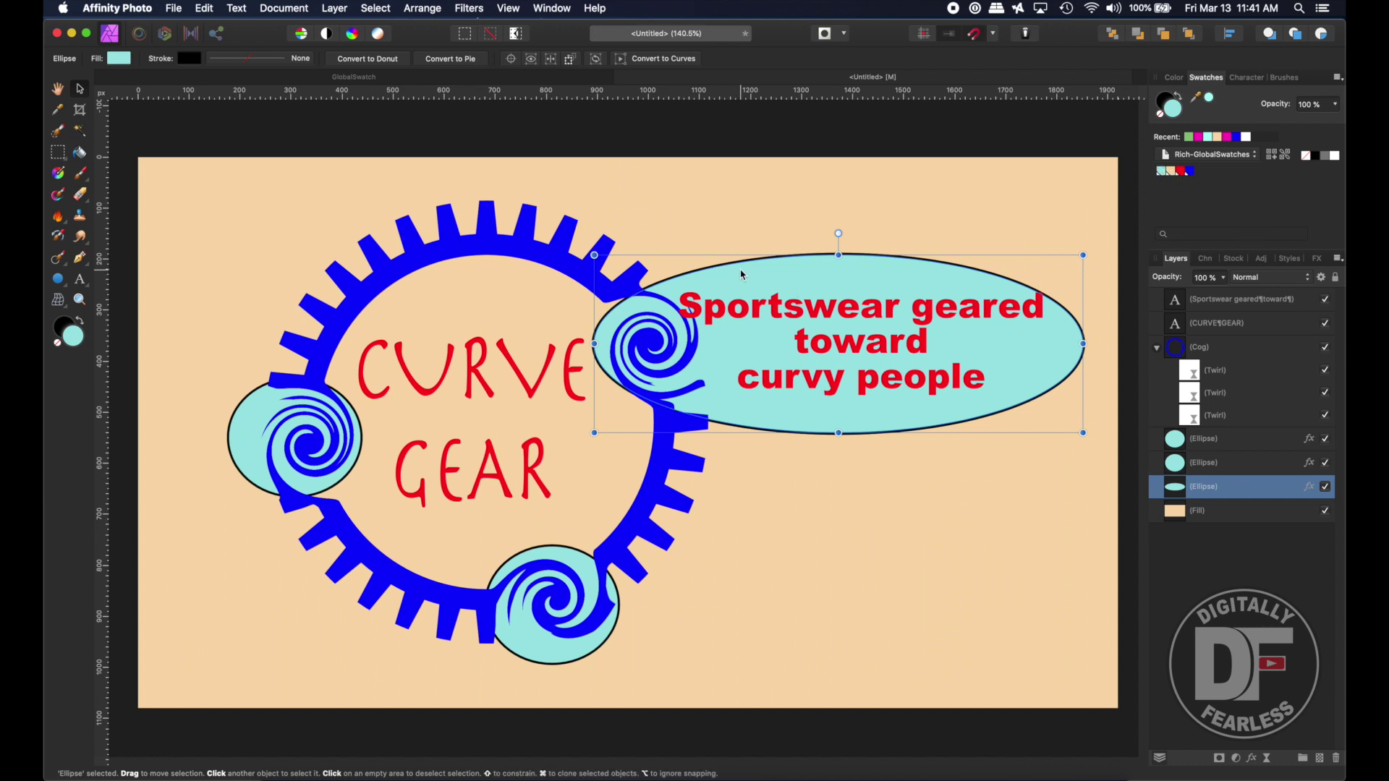
left_click(1162, 176)
left_click(564, 558)
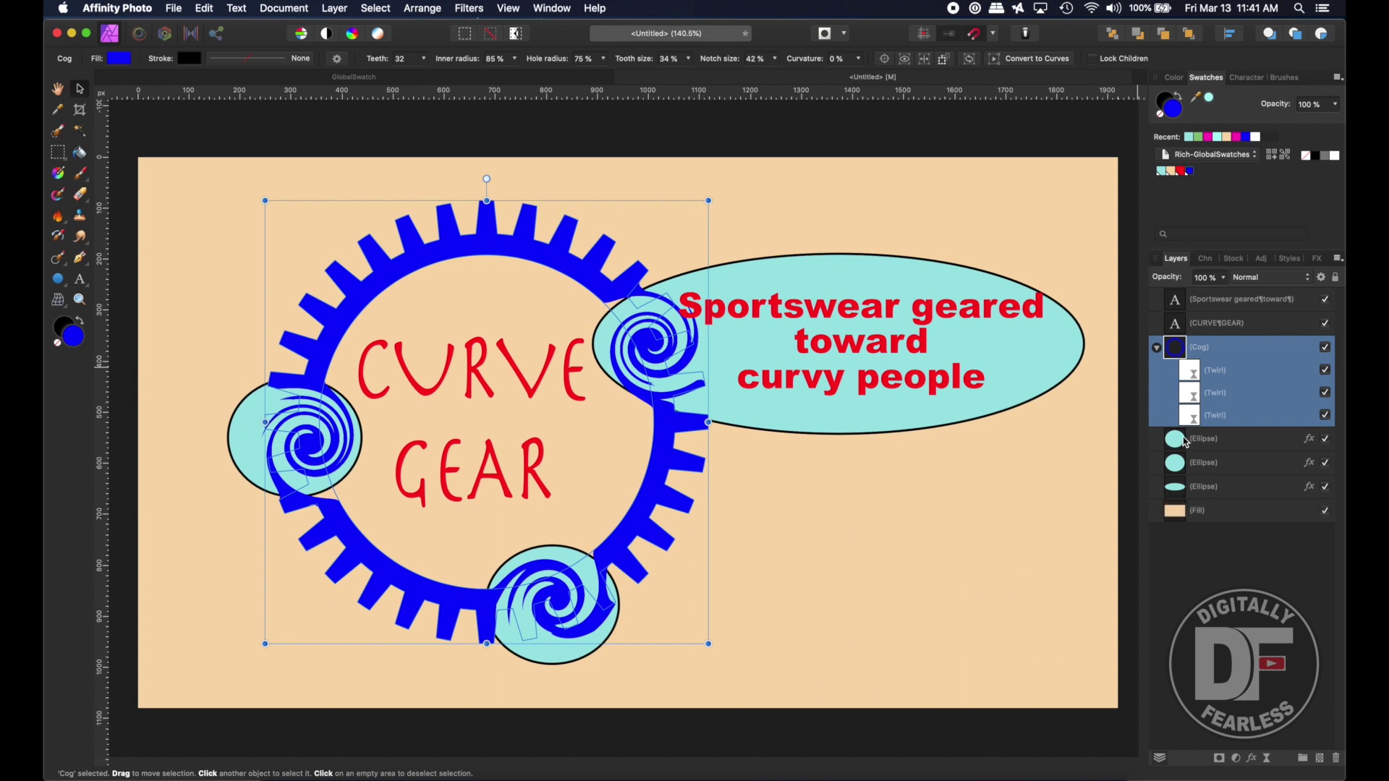
left_click(576, 662)
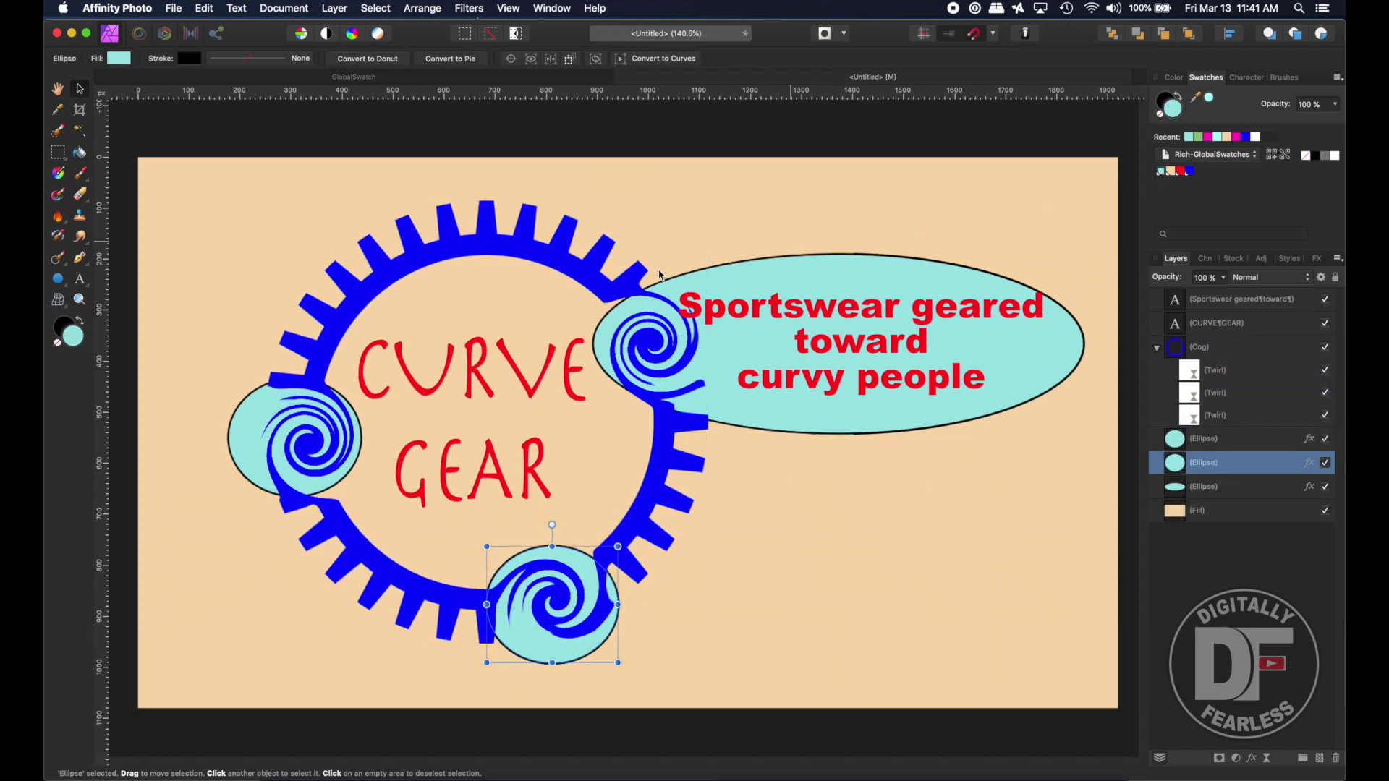
left_click(240, 431)
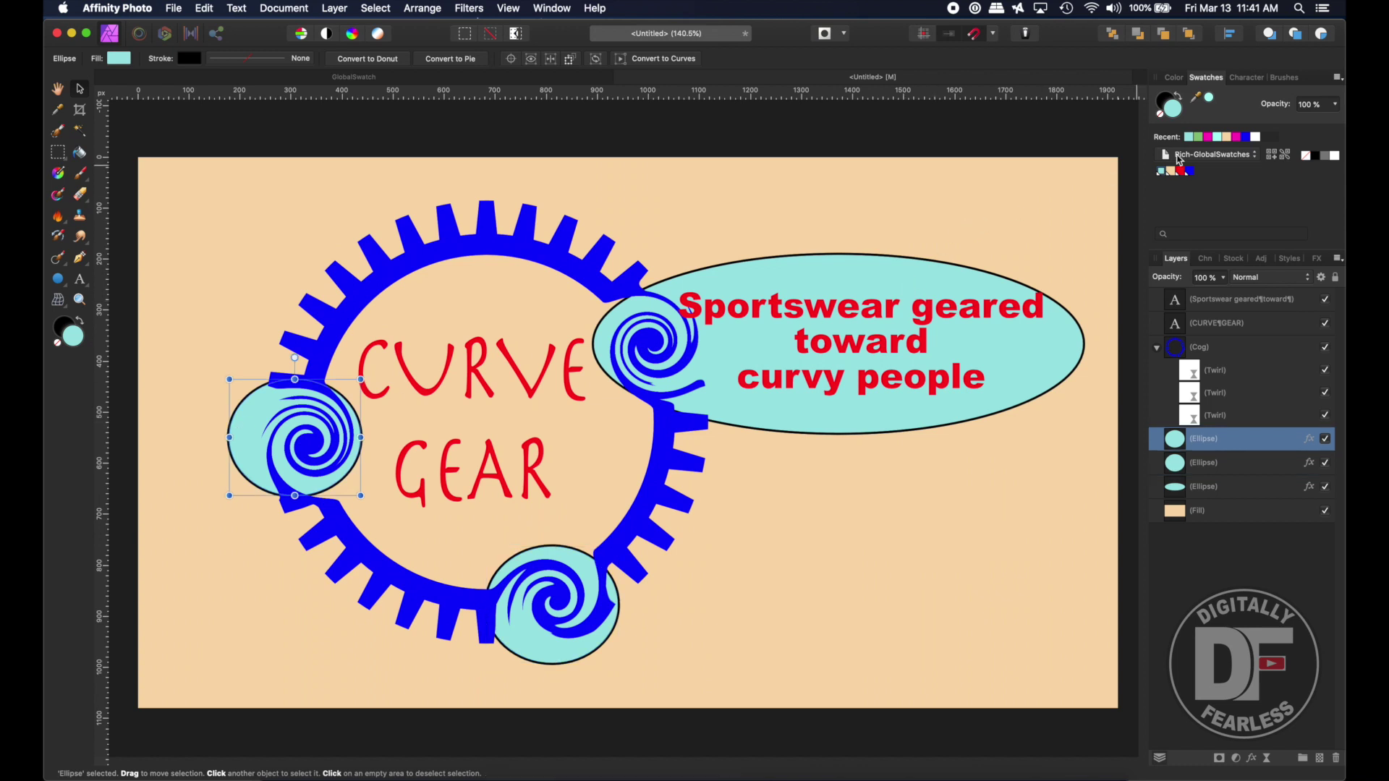
left_click(1310, 578)
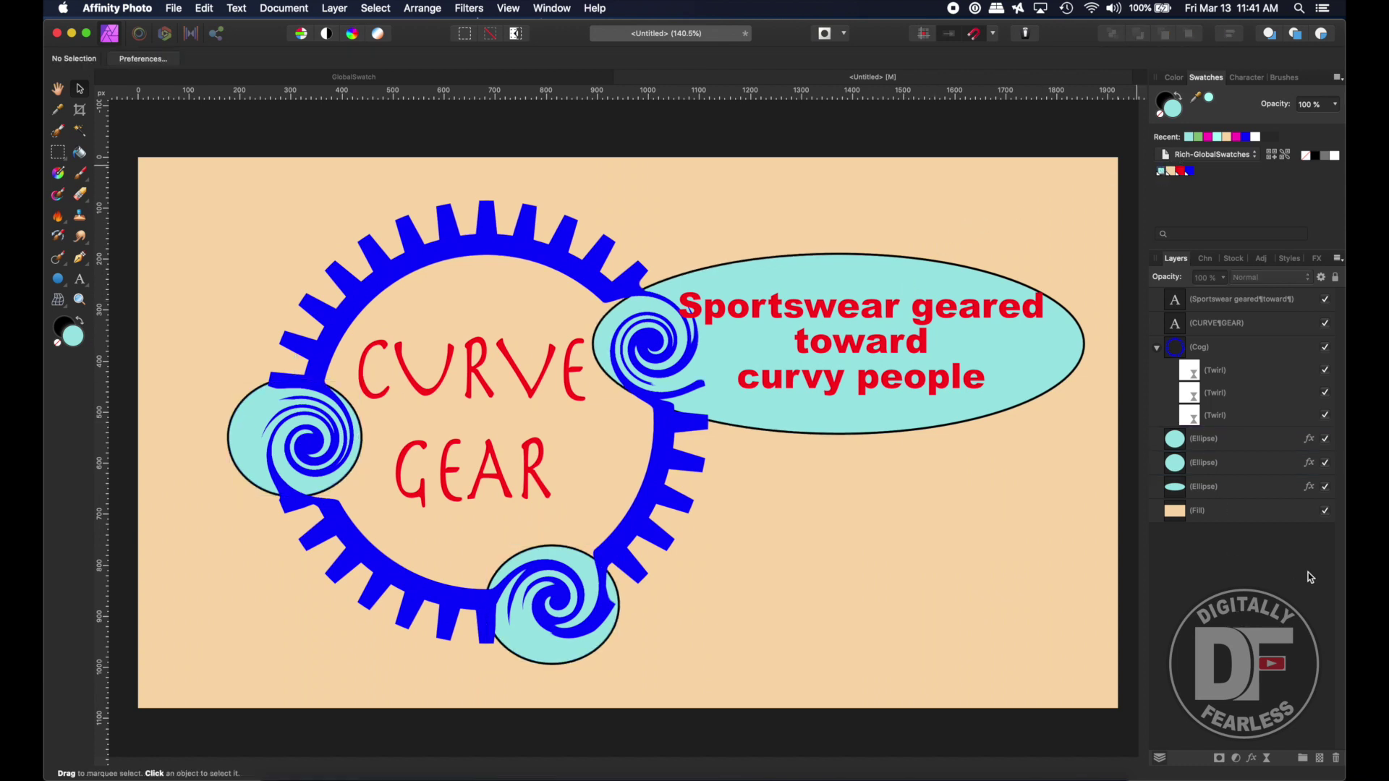
Edit the turquoise global swatch to a light green so all three ellipses are recoloured together
left_click(1161, 172)
left_click(1205, 350)
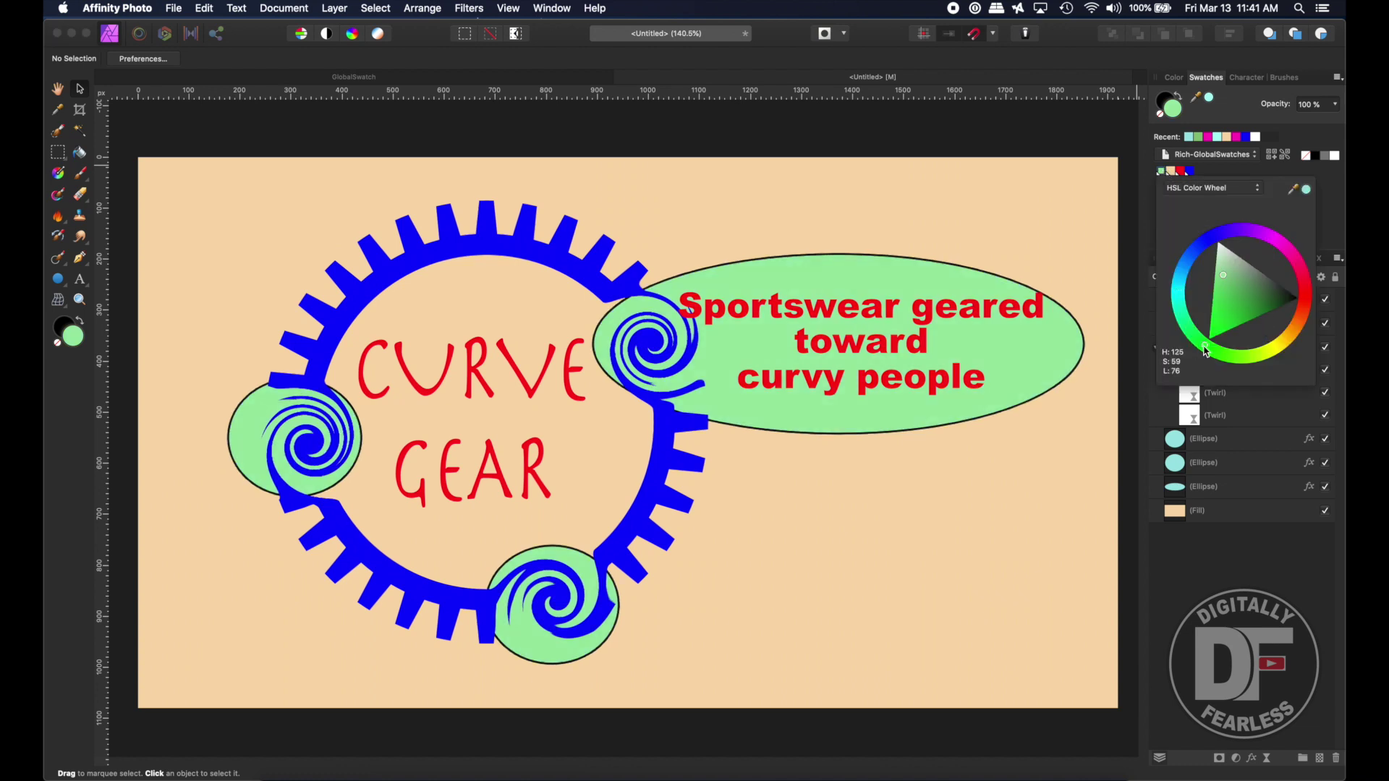
mouse_move(1189, 339)
left_mouse_down()
mouse_move(1175, 308)
mouse_move(1193, 343)
mouse_move(1258, 356)
mouse_move(1233, 356)
left_mouse_up()
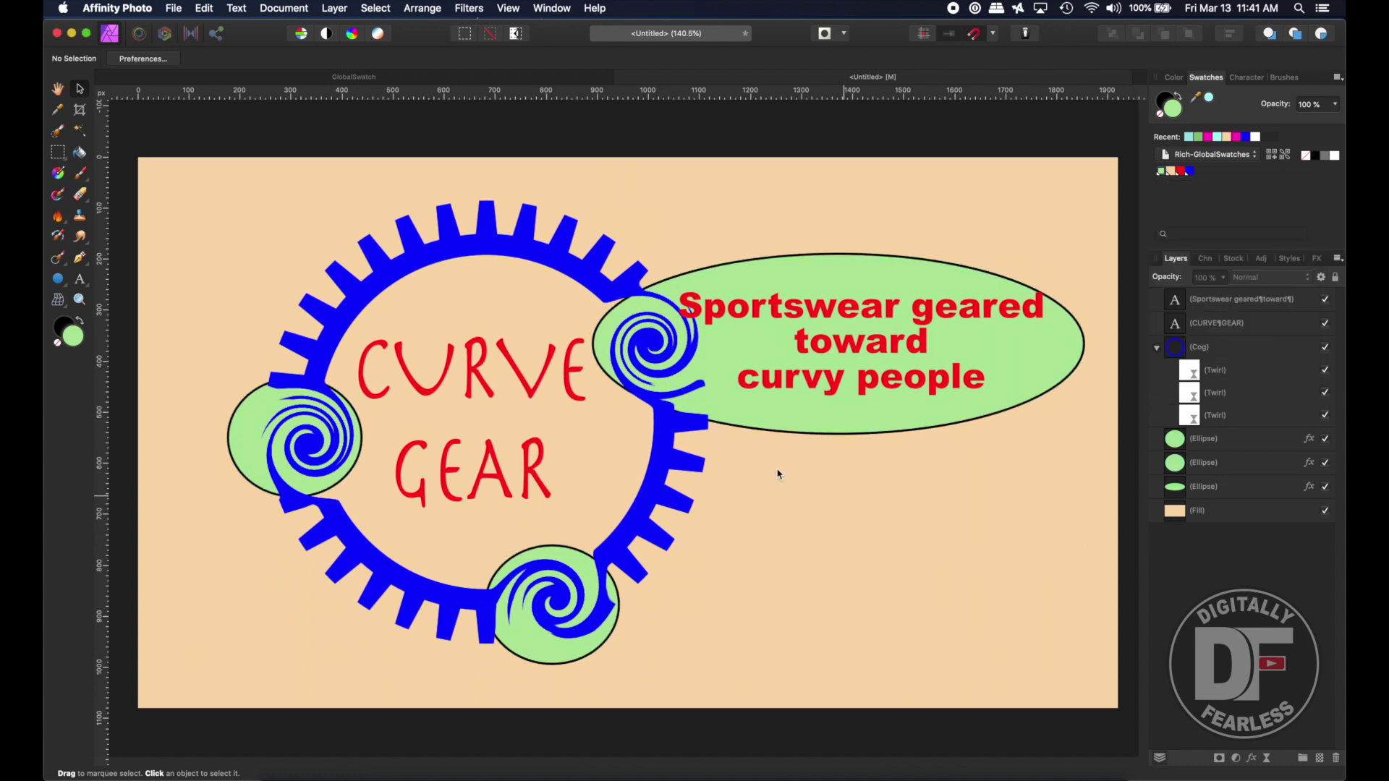
Edit the red global swatch used by the tagline and the CURVE GEAR text to black
left_click(747, 311)
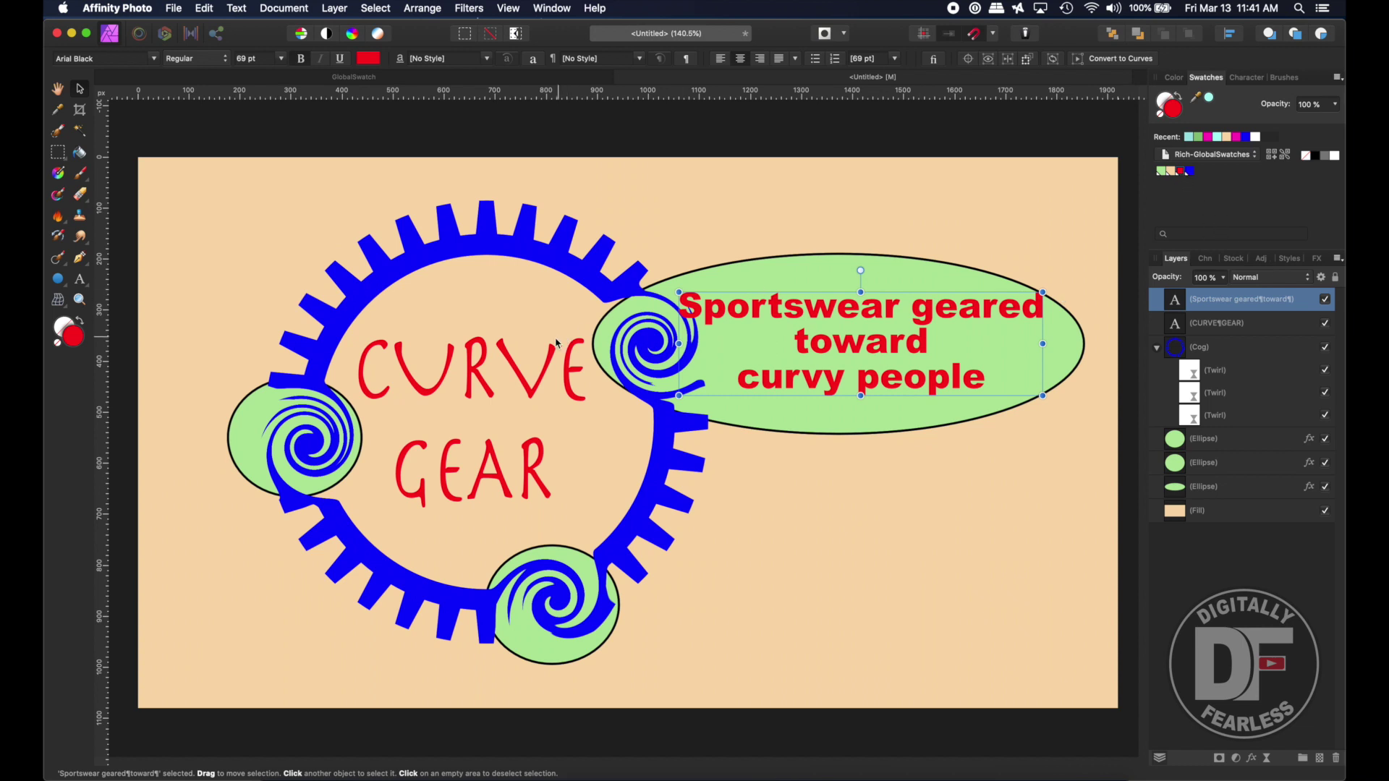
left_click(523, 359)
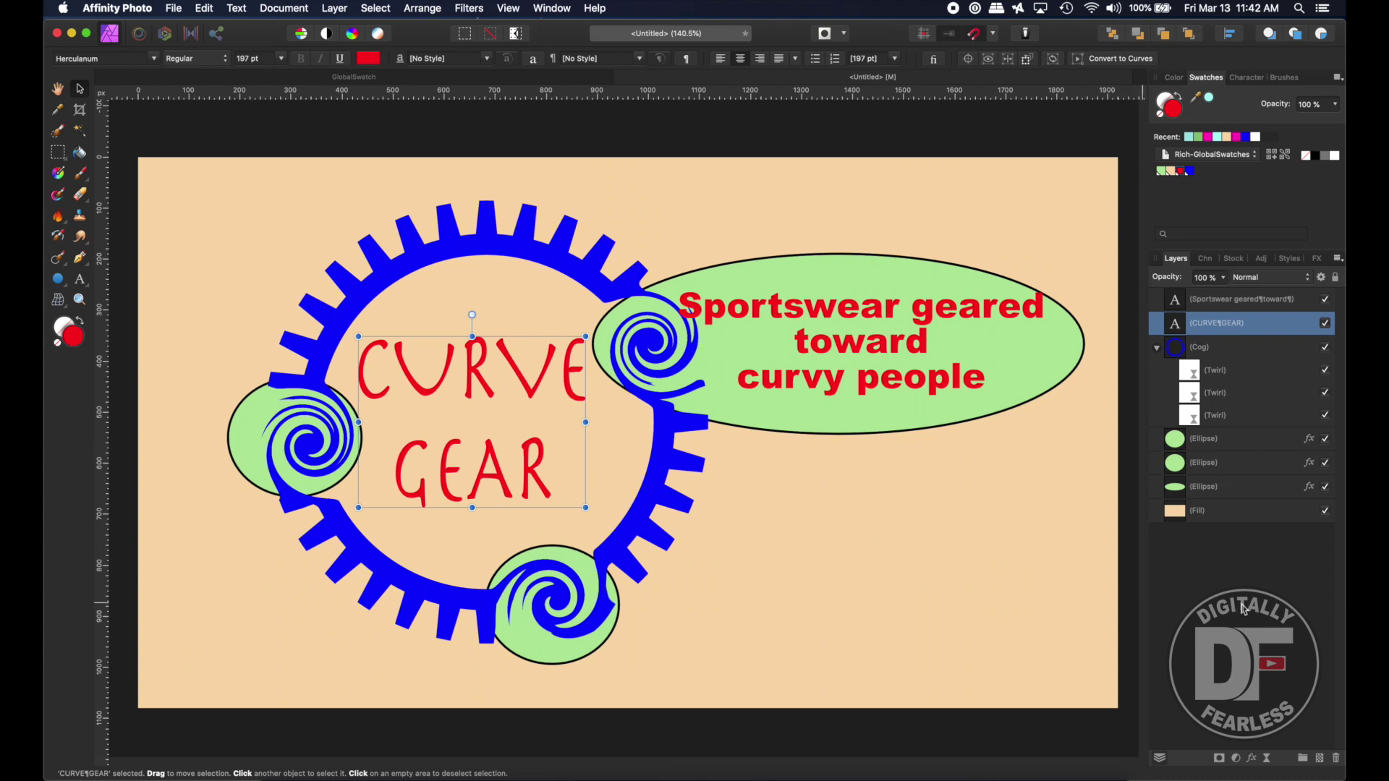
left_click(1248, 579)
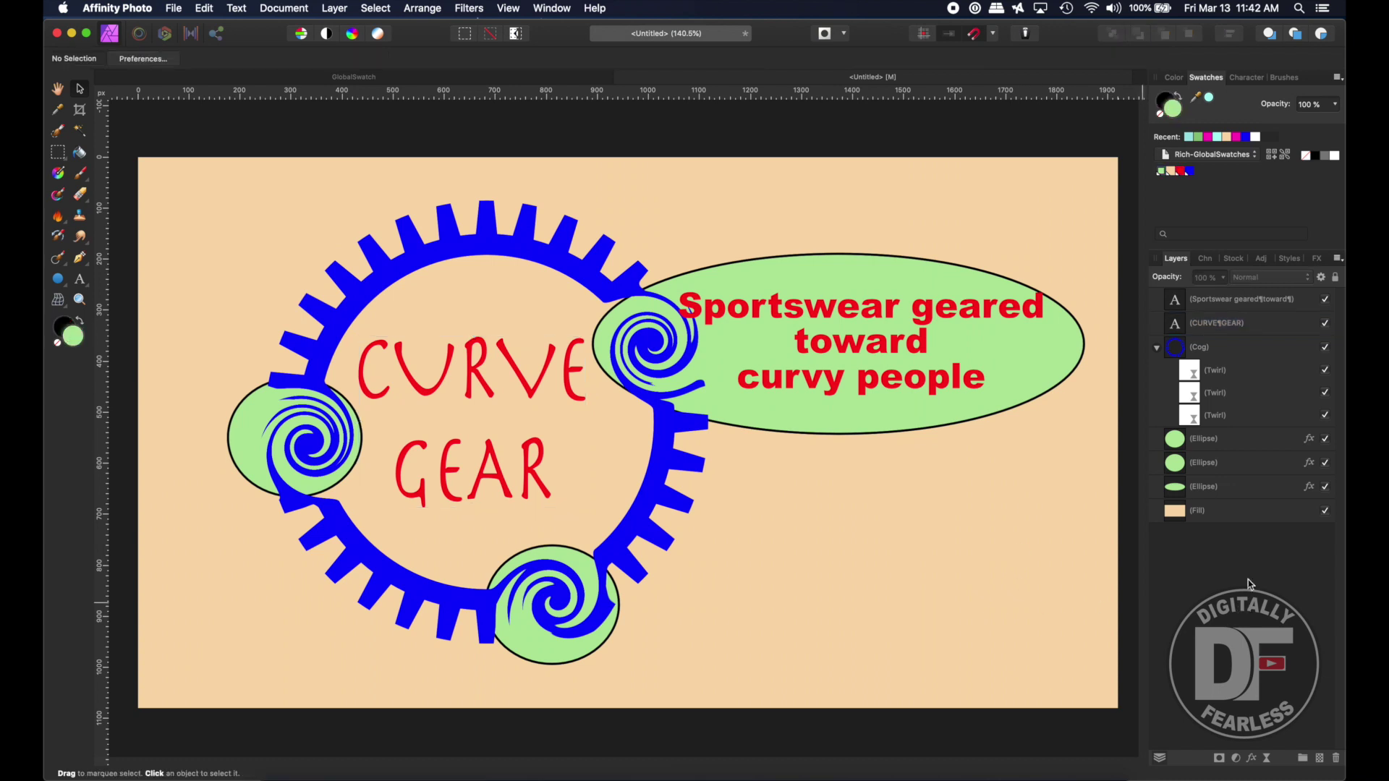
double_click(1183, 173)
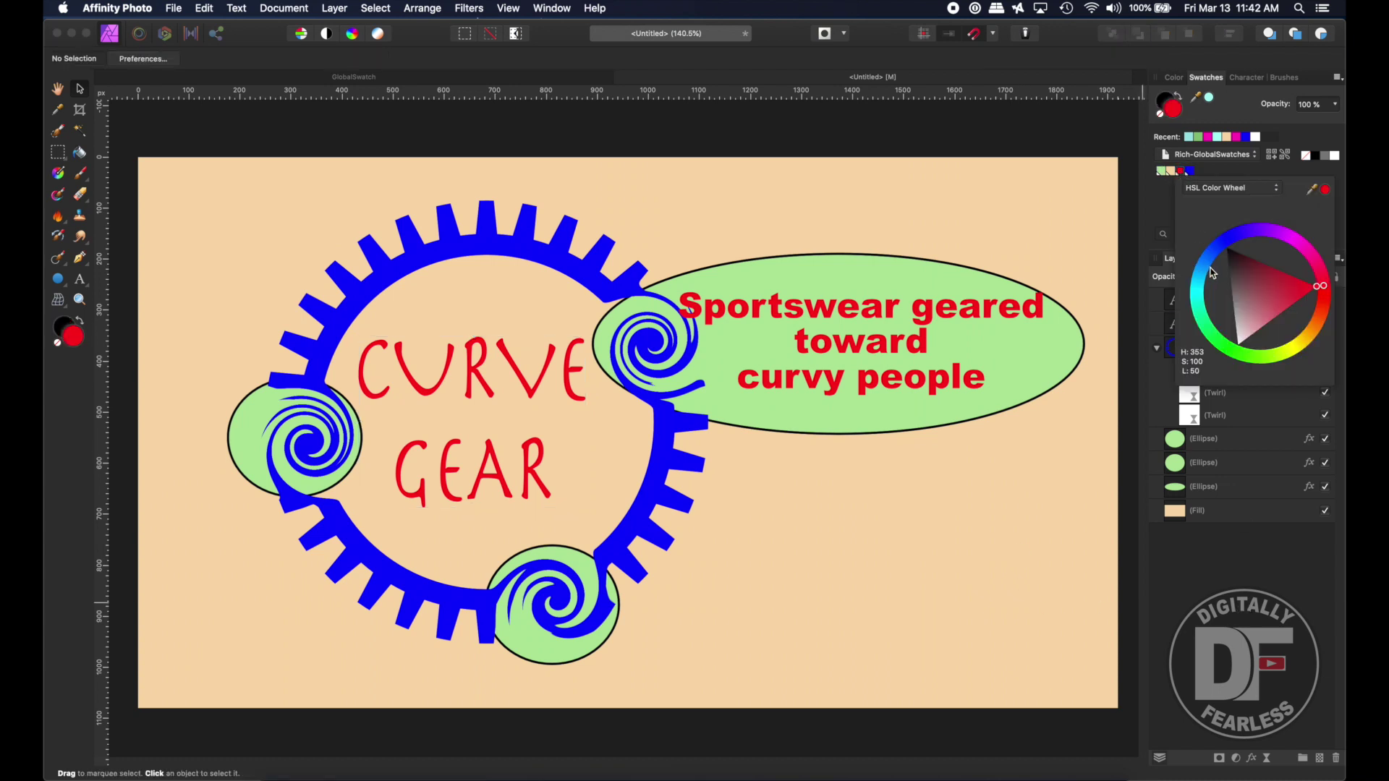
mouse_move(1195, 310)
left_mouse_down()
mouse_move(1230, 240)
mouse_move(1289, 239)
mouse_move(1318, 272)
mouse_move(1311, 329)
mouse_move(1260, 355)
mouse_move(1213, 350)
mouse_move(1297, 346)
mouse_move(1308, 254)
mouse_move(1251, 253)
mouse_move(1275, 253)
mouse_move(1288, 311)
mouse_move(1250, 293)
mouse_move(1207, 309)
left_mouse_up()
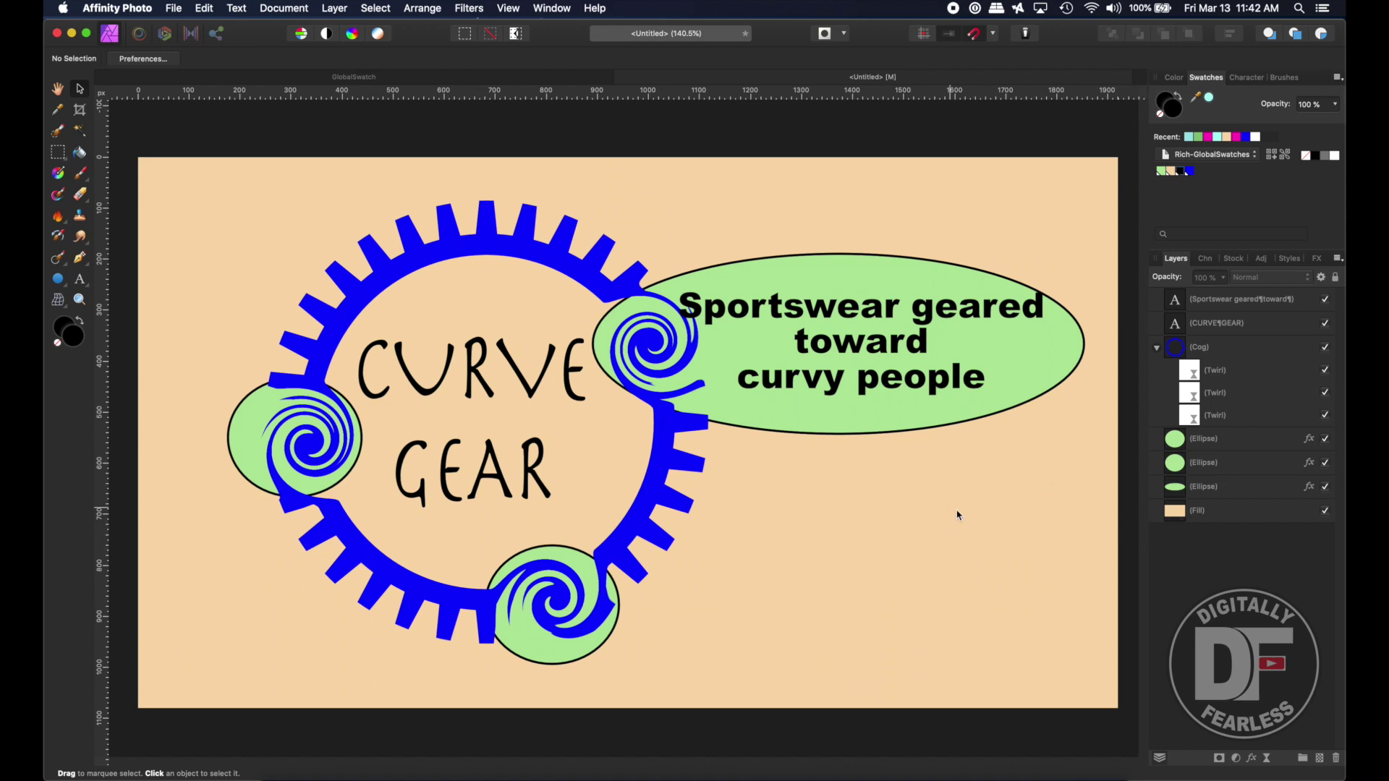
Fill the blue cog with the black global swatch used by the texts, leaving nothing selected
right_click(301, 217)
key("Escape")
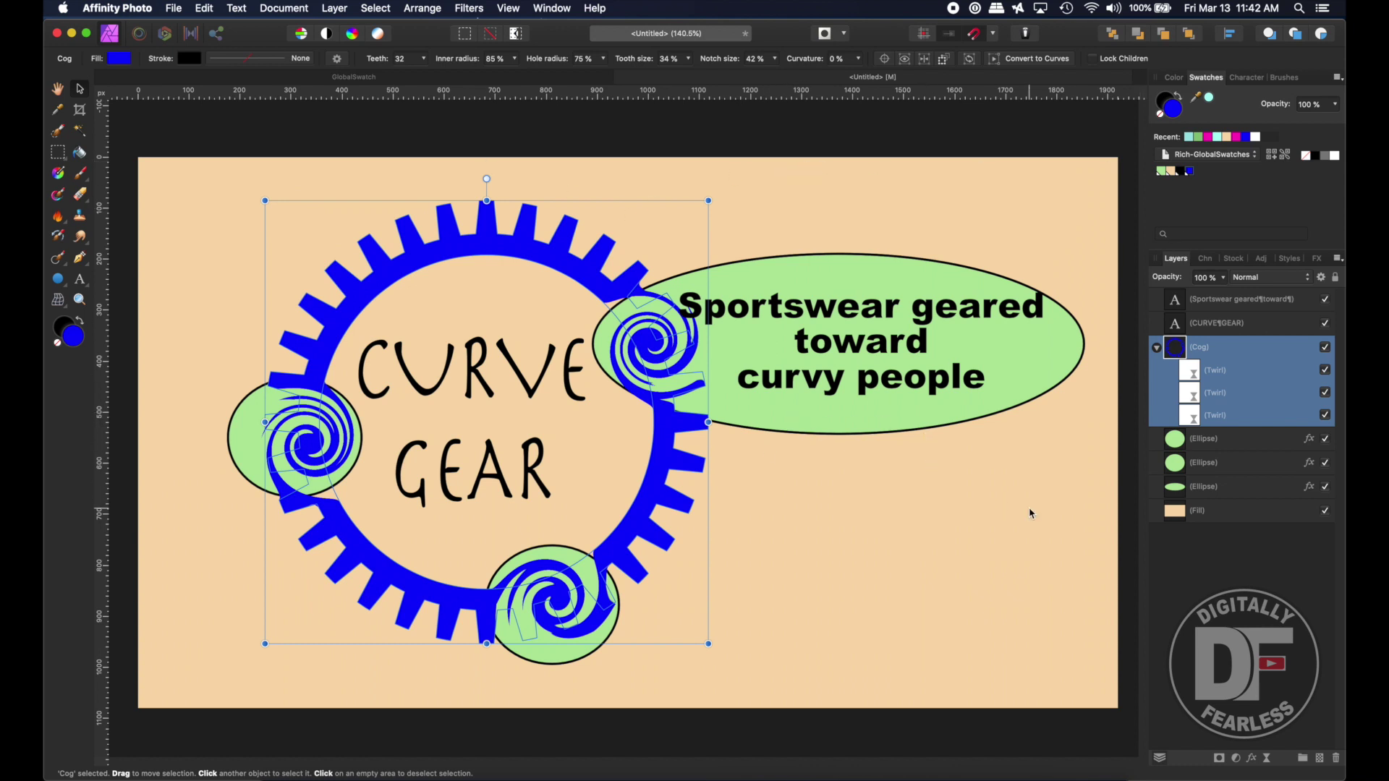
key("Escape")
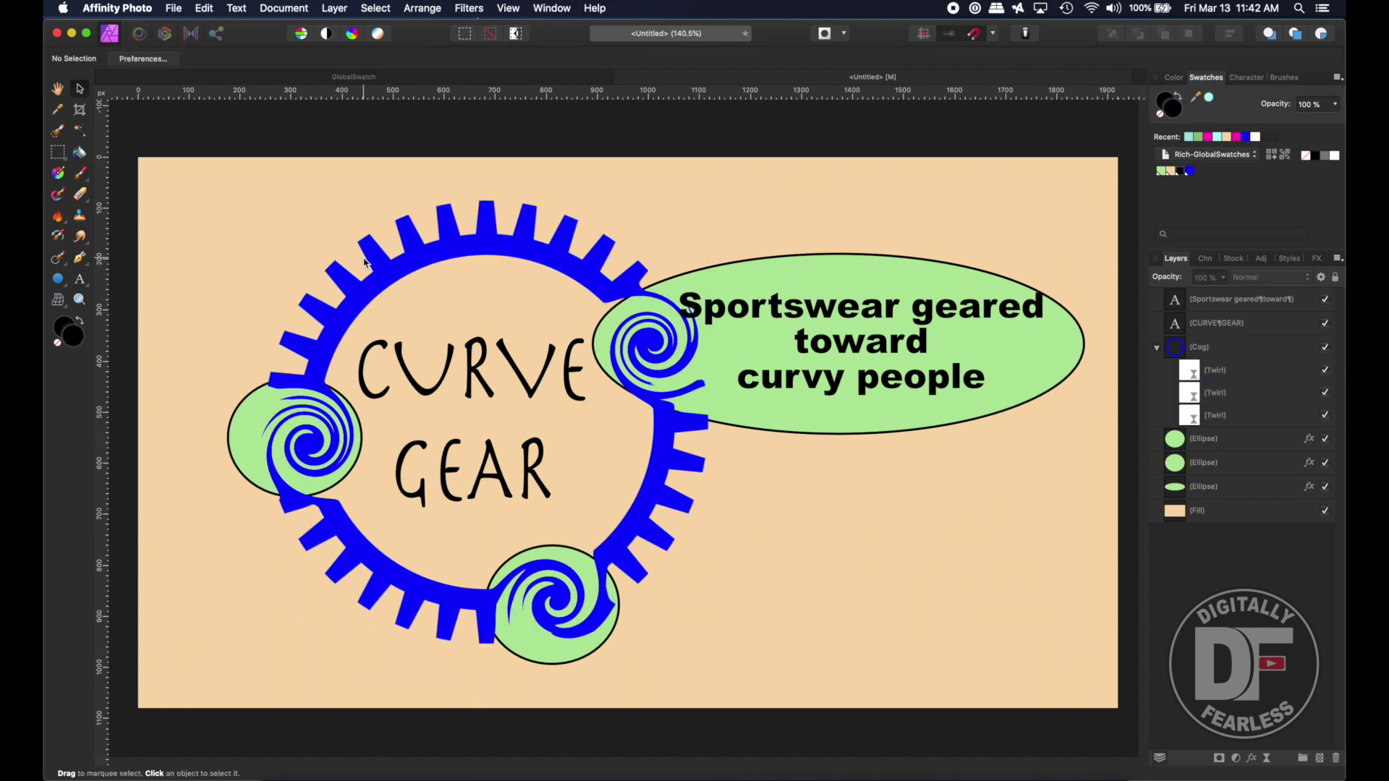
left_click(389, 268)
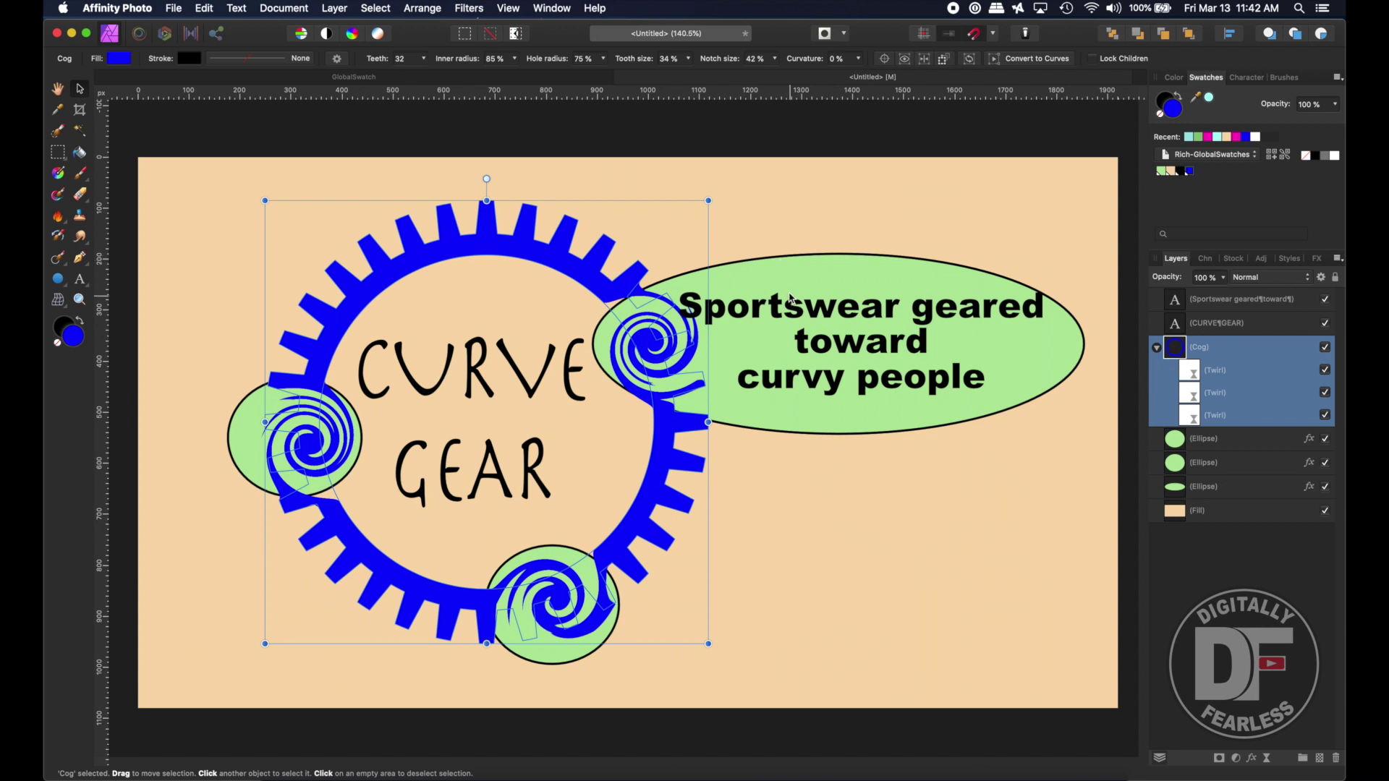
left_click(1180, 172)
left_click(1245, 625)
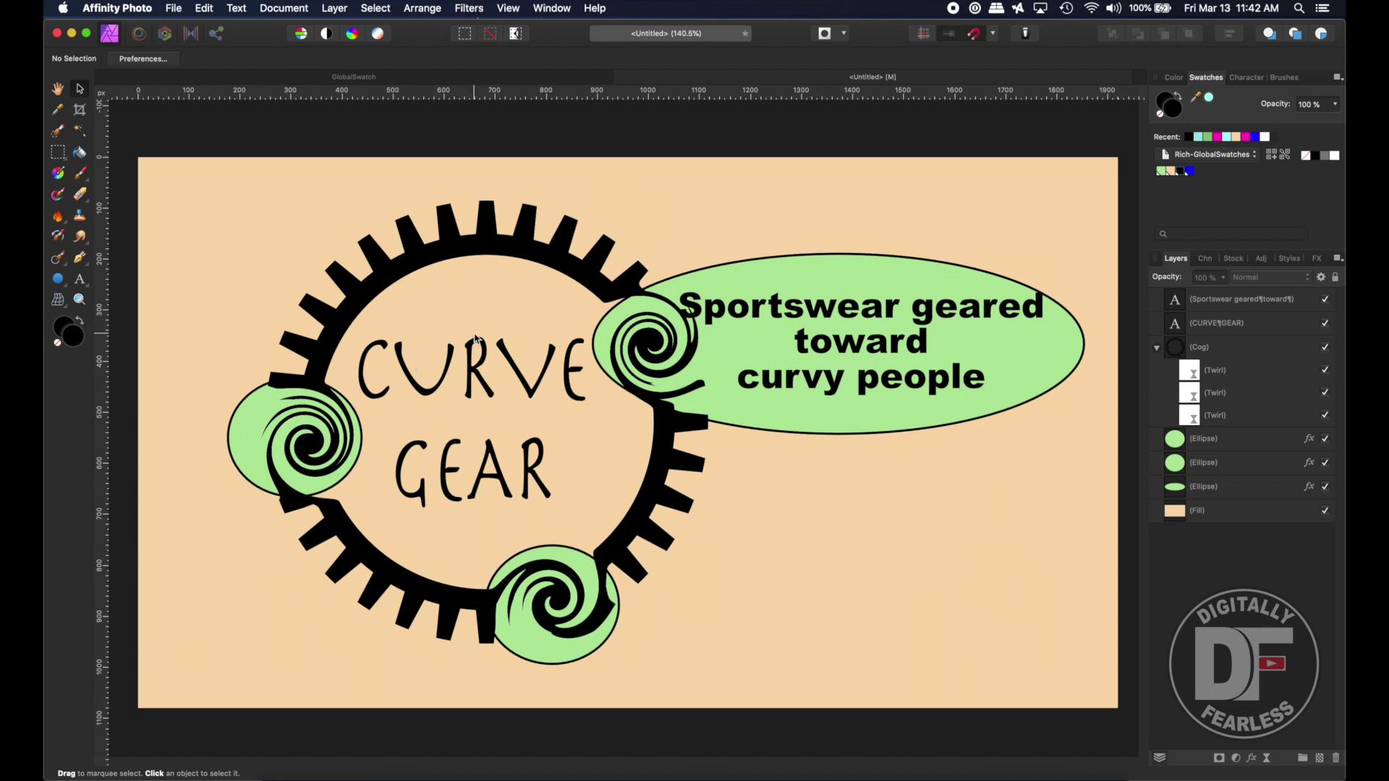
Edit the black global swatch to a dark blue with H 215, S 38, L 32, trying purple and other hues first
left_click(1183, 175)
left_click(1183, 175)
left_click_drag(1270, 273, 1242, 296)
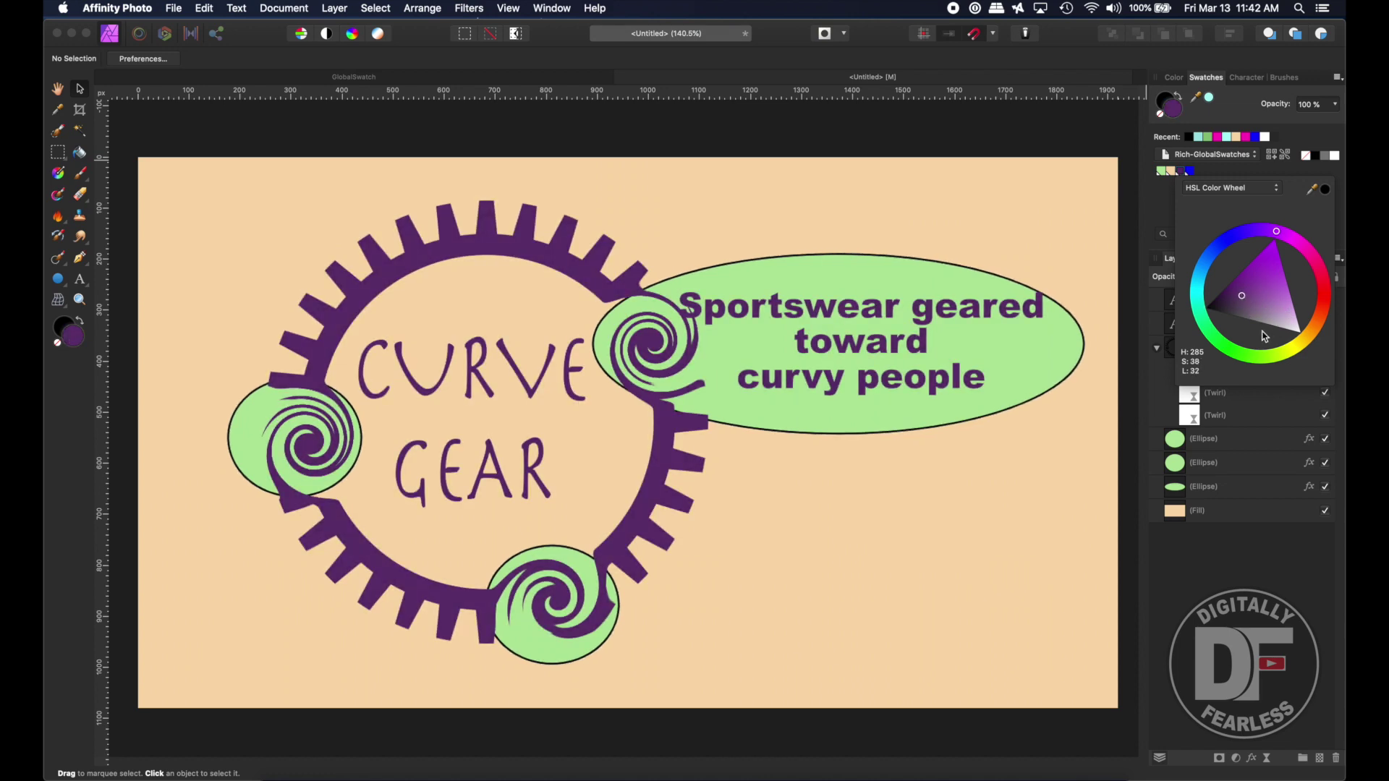
left_click(1320, 317)
mouse_move(1321, 316)
left_mouse_down()
mouse_move(1275, 346)
mouse_move(1228, 349)
mouse_move(1195, 293)
mouse_move(1206, 244)
mouse_move(1188, 245)
left_mouse_up()
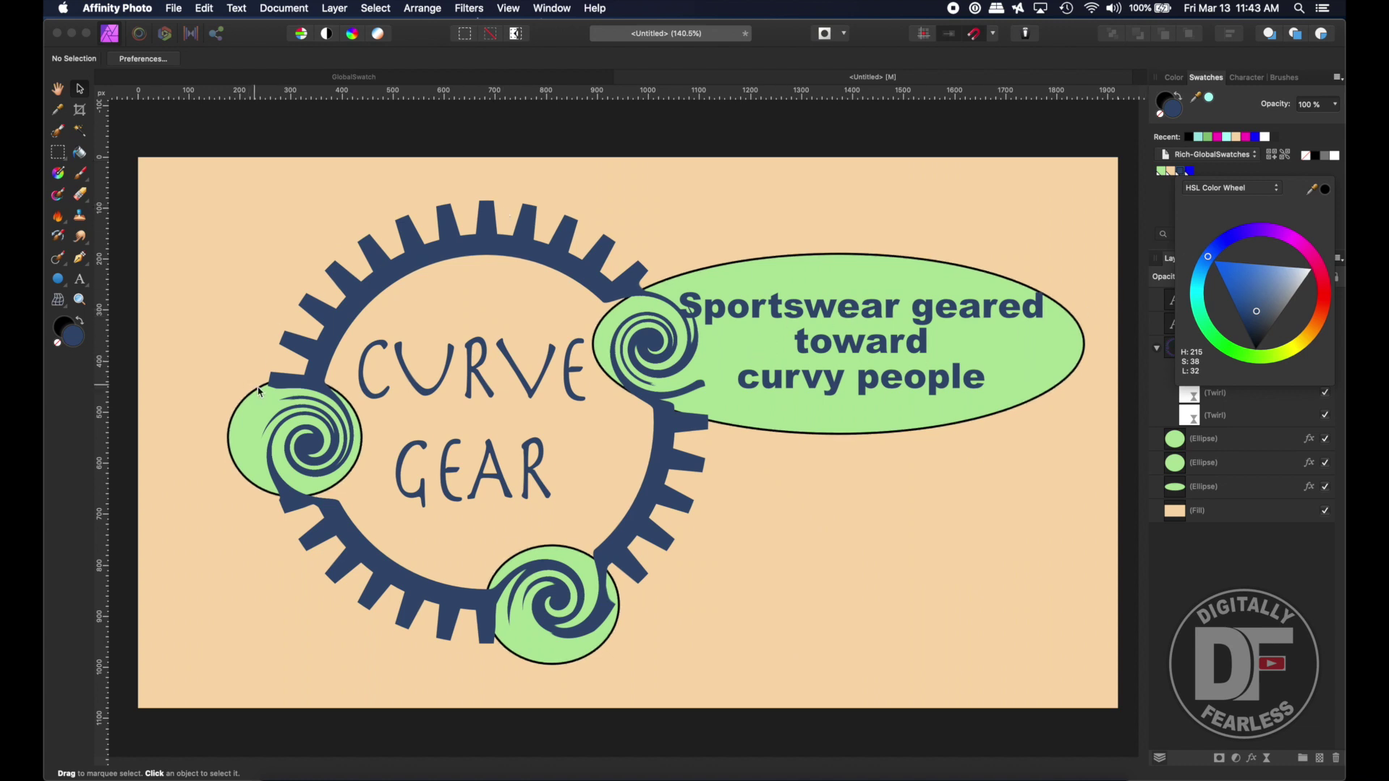
left_click(307, 119)
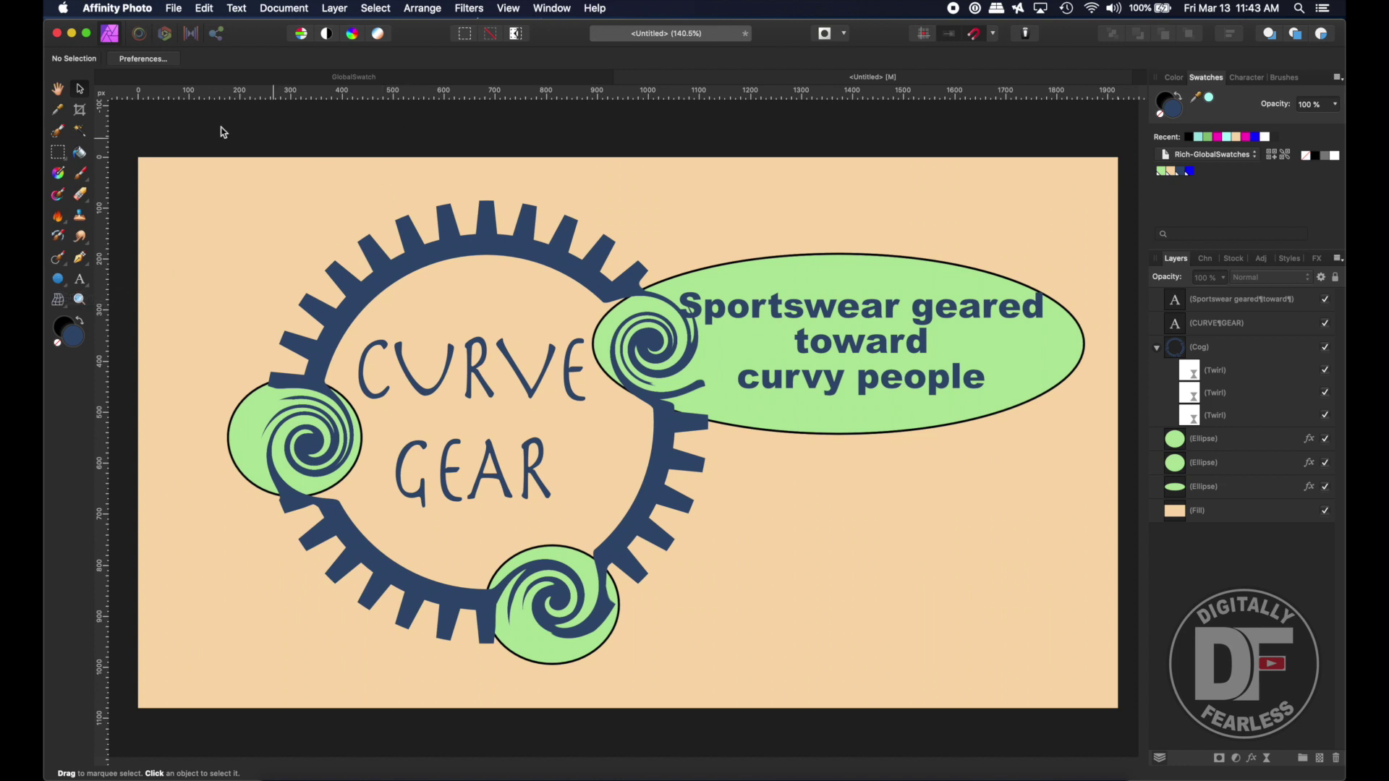
Draw a roughly square rectangle in the empty area below the tagline ellipse
left_click(59, 280)
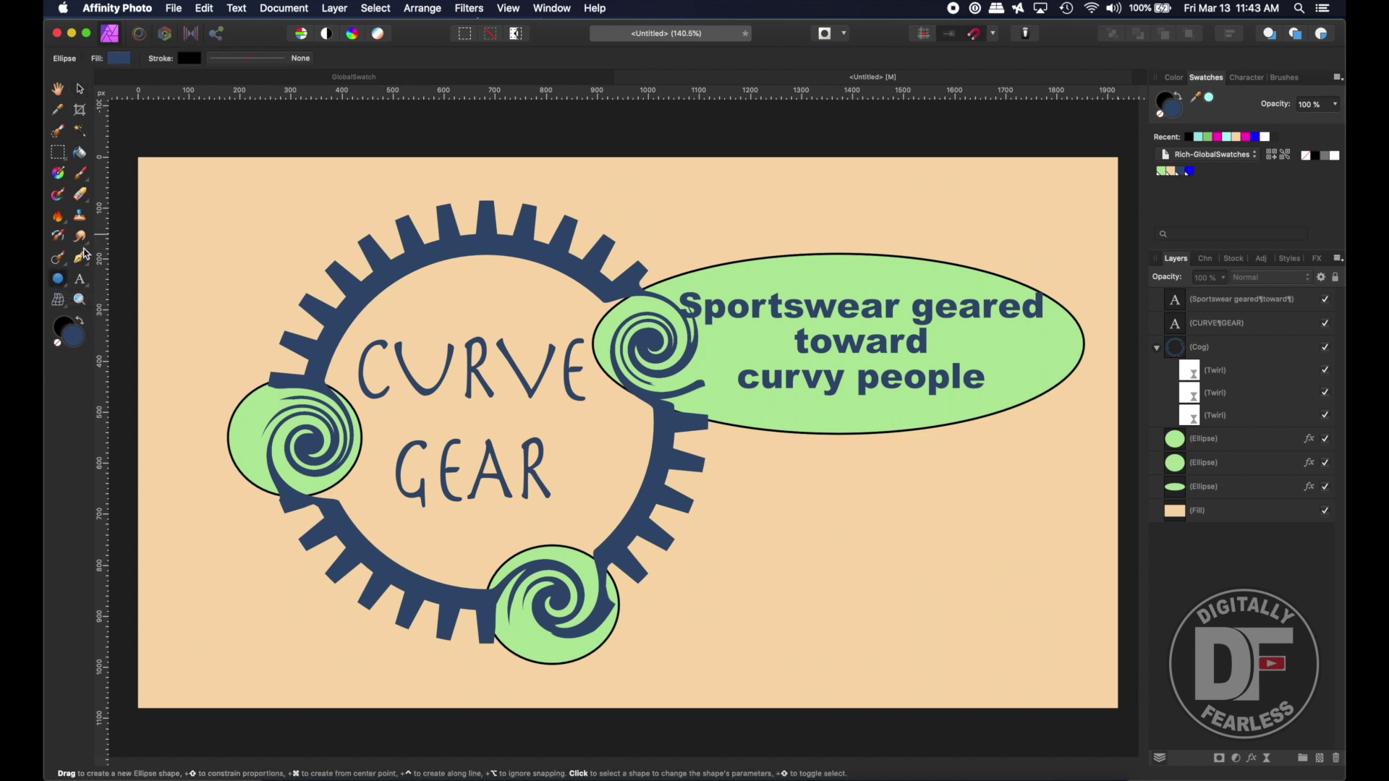
left_click(58, 279)
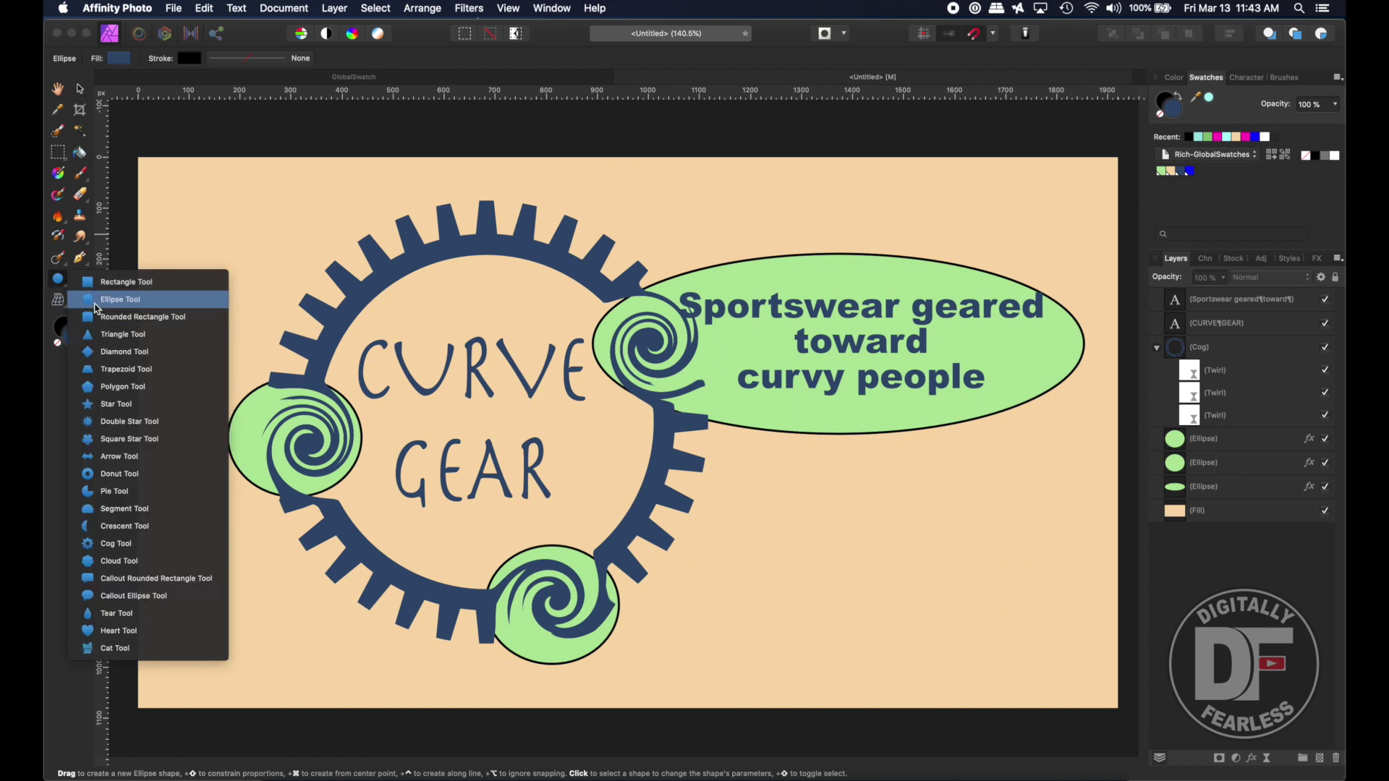
left_click(126, 282)
left_click_drag(790, 508, 936, 651)
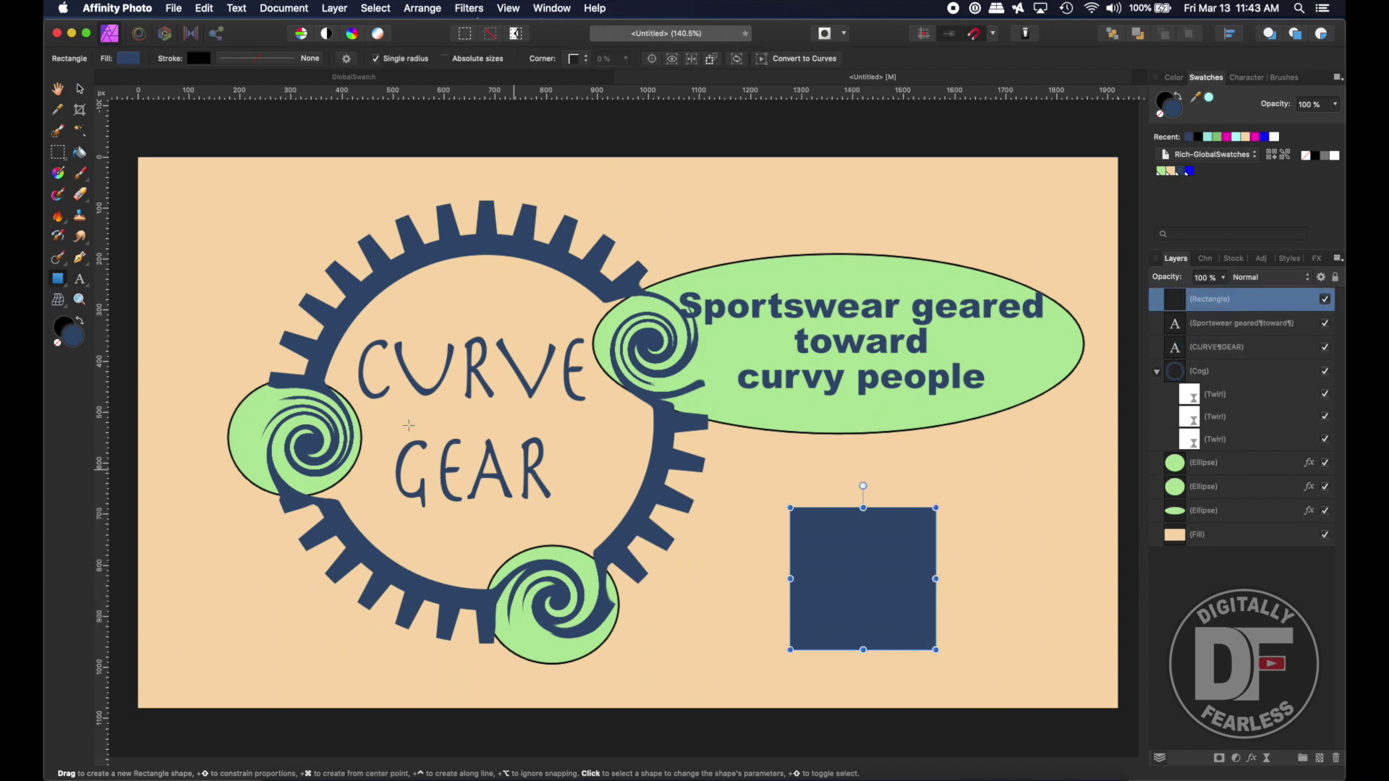
Fill the new square with purple, H 300, S 72, L 33, and add that colour to the Rich-GlobalSwatches palette as a global colour
left_click(73, 343)
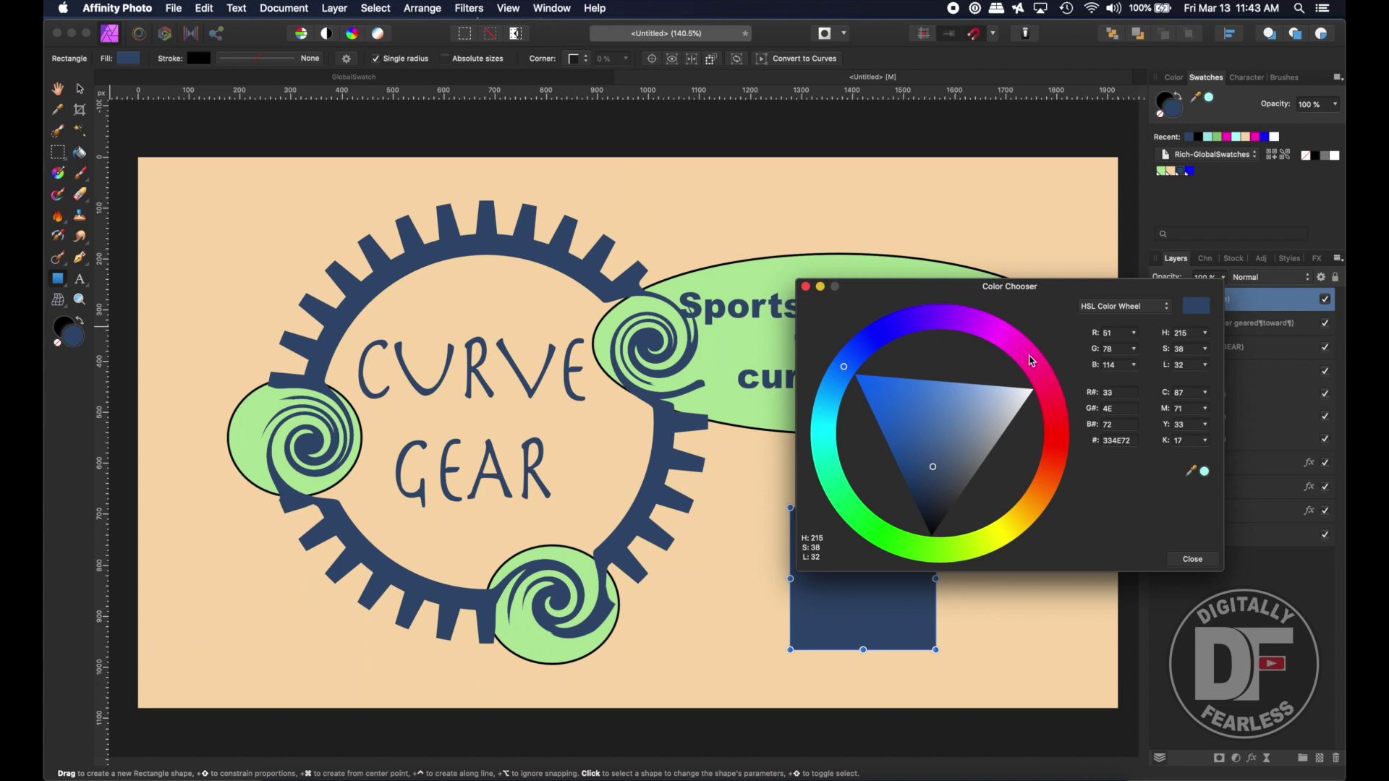
left_click(1005, 337)
left_click_drag(1004, 338, 1001, 331)
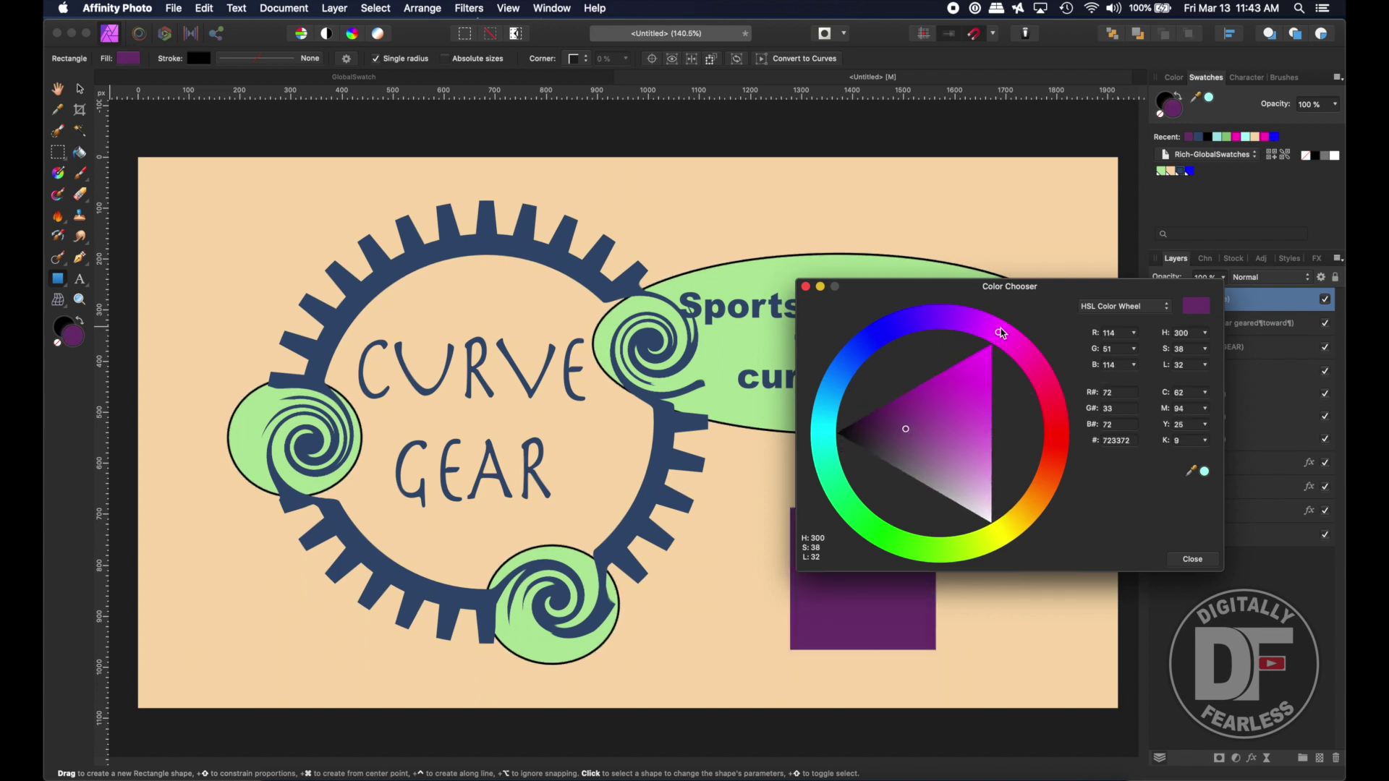
left_click(982, 354)
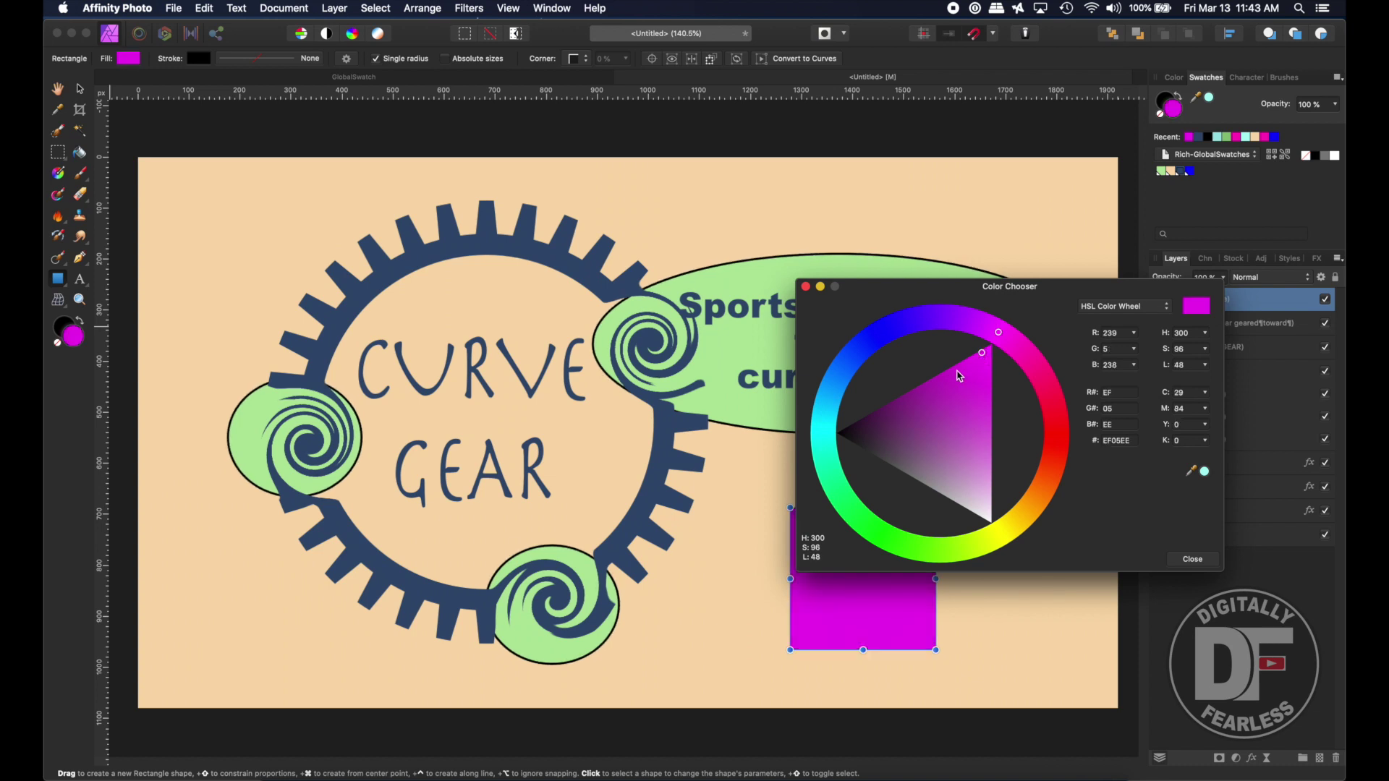
left_click(899, 417)
left_click_drag(917, 421, 924, 398)
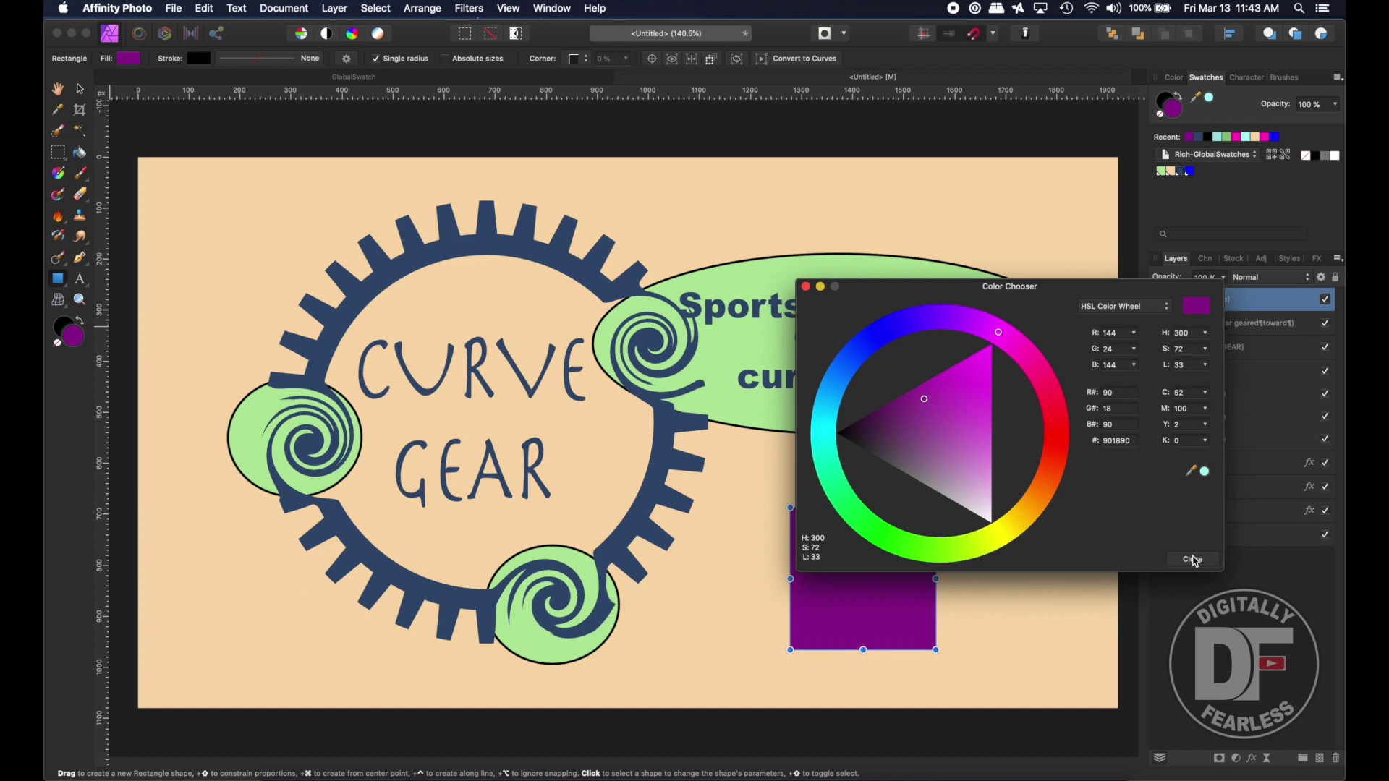
left_click(1192, 560)
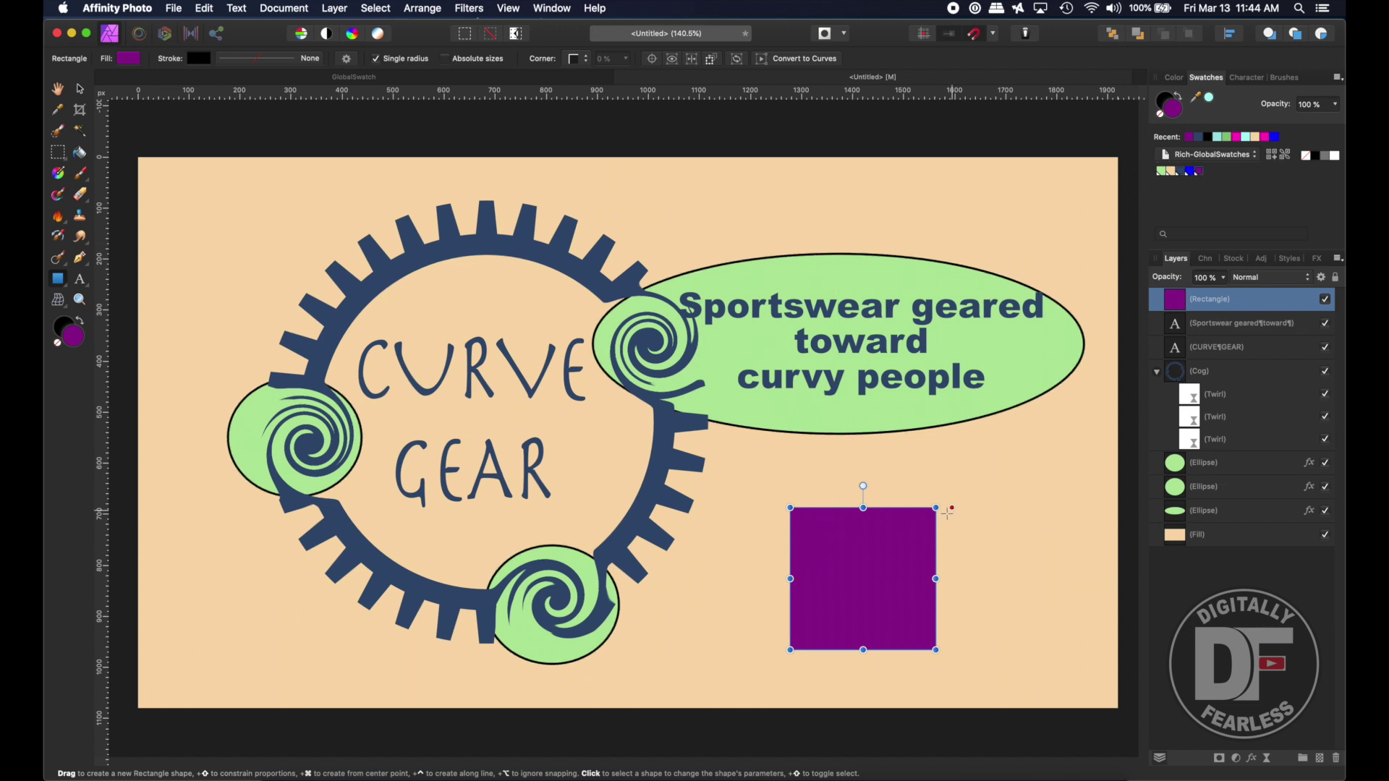
Draw a purple donut beside the square's upper right corner and a purple tear shape near the canvas's upper-left corner
left_click(60, 281)
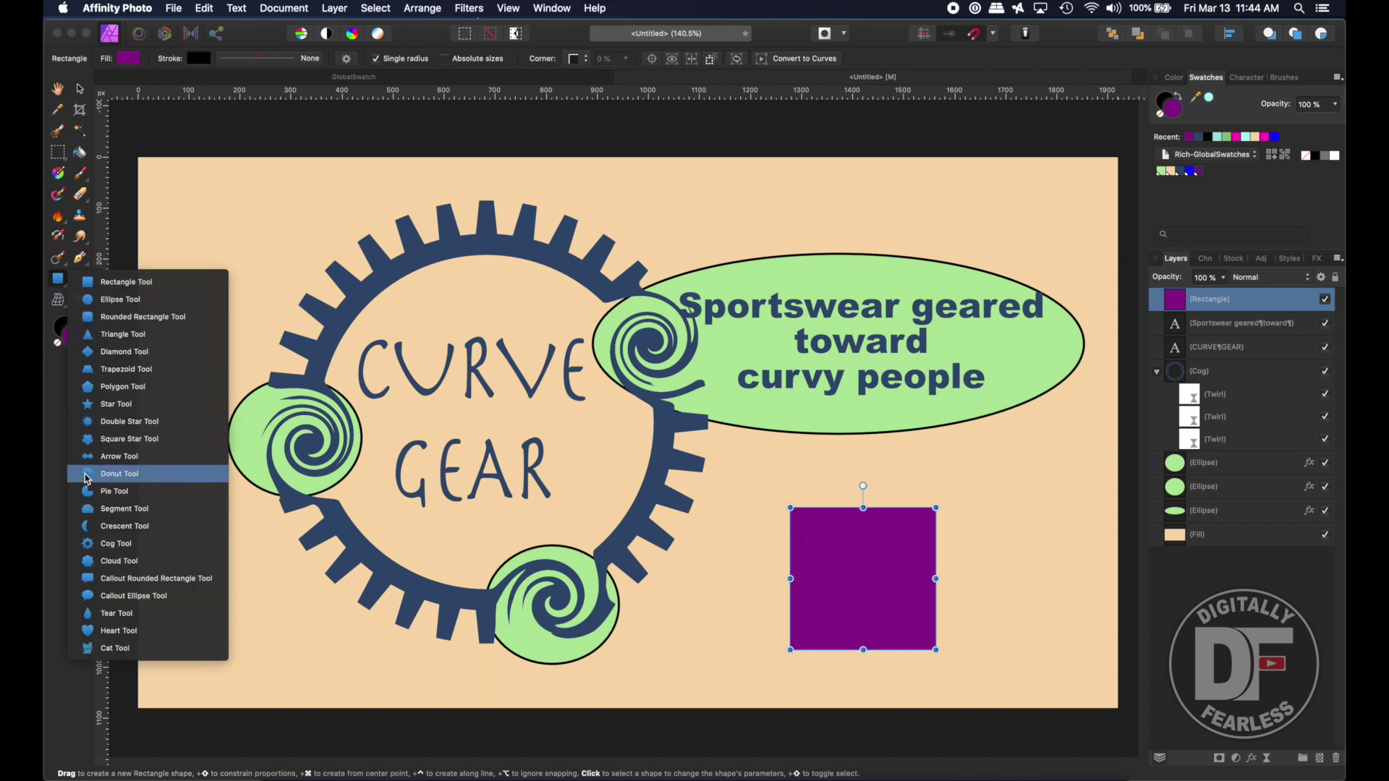
left_click(87, 474)
left_click_drag(954, 462, 1055, 563)
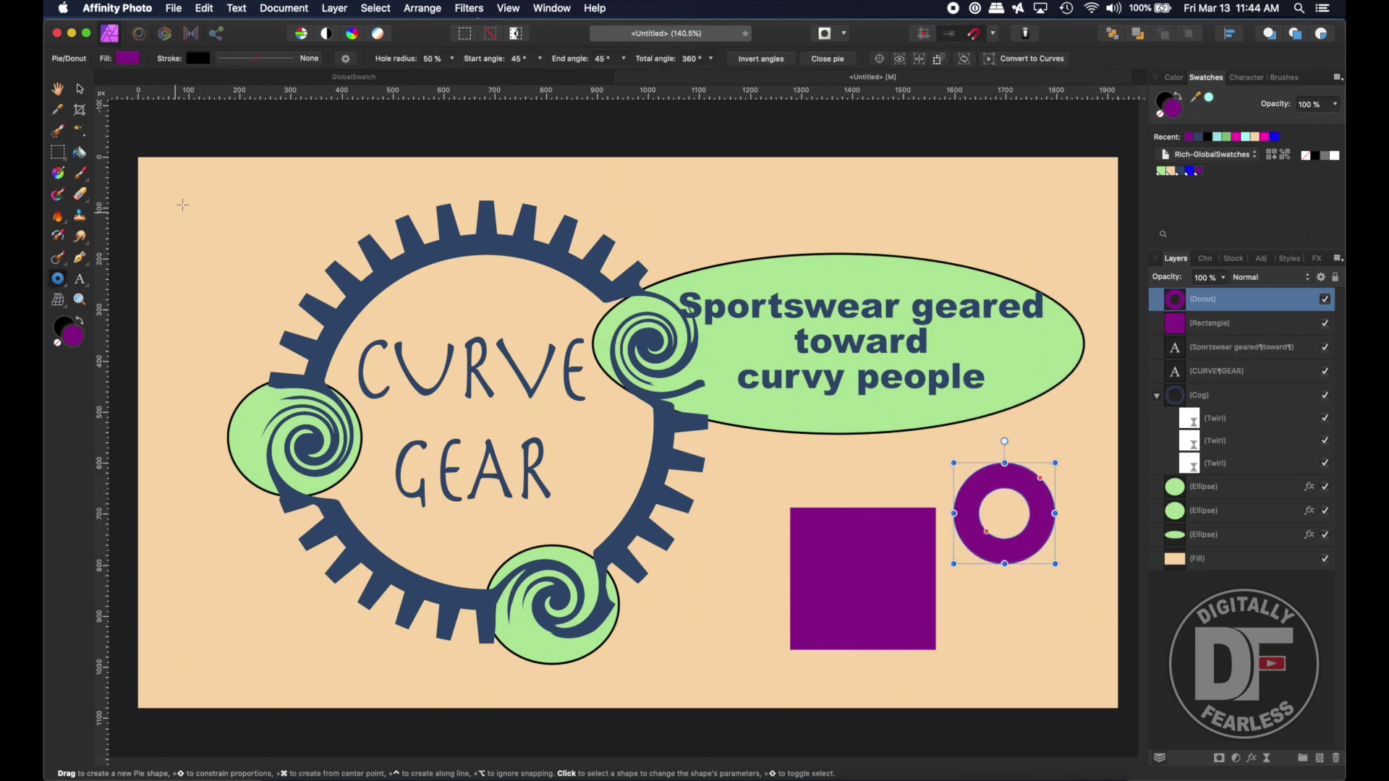
left_click(60, 285)
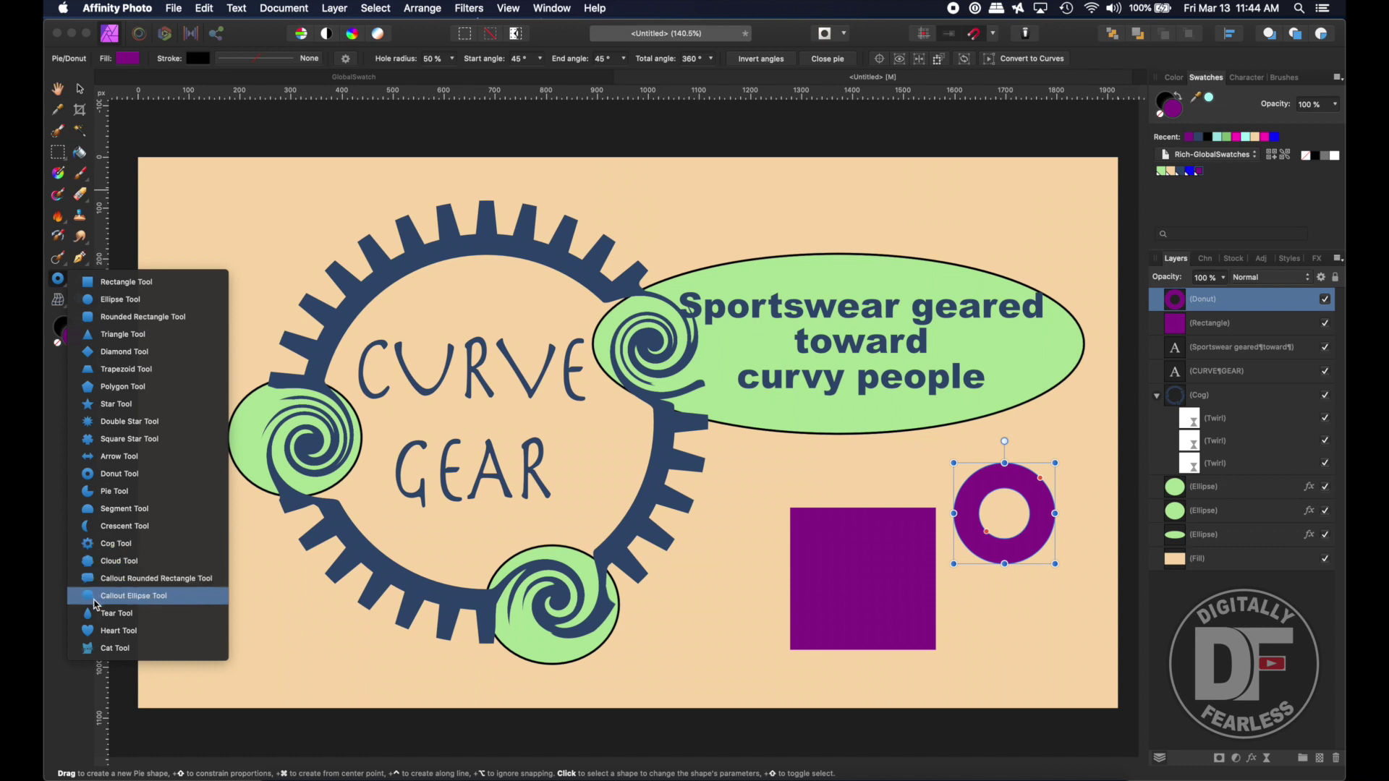
left_click_drag(181, 212, 236, 344)
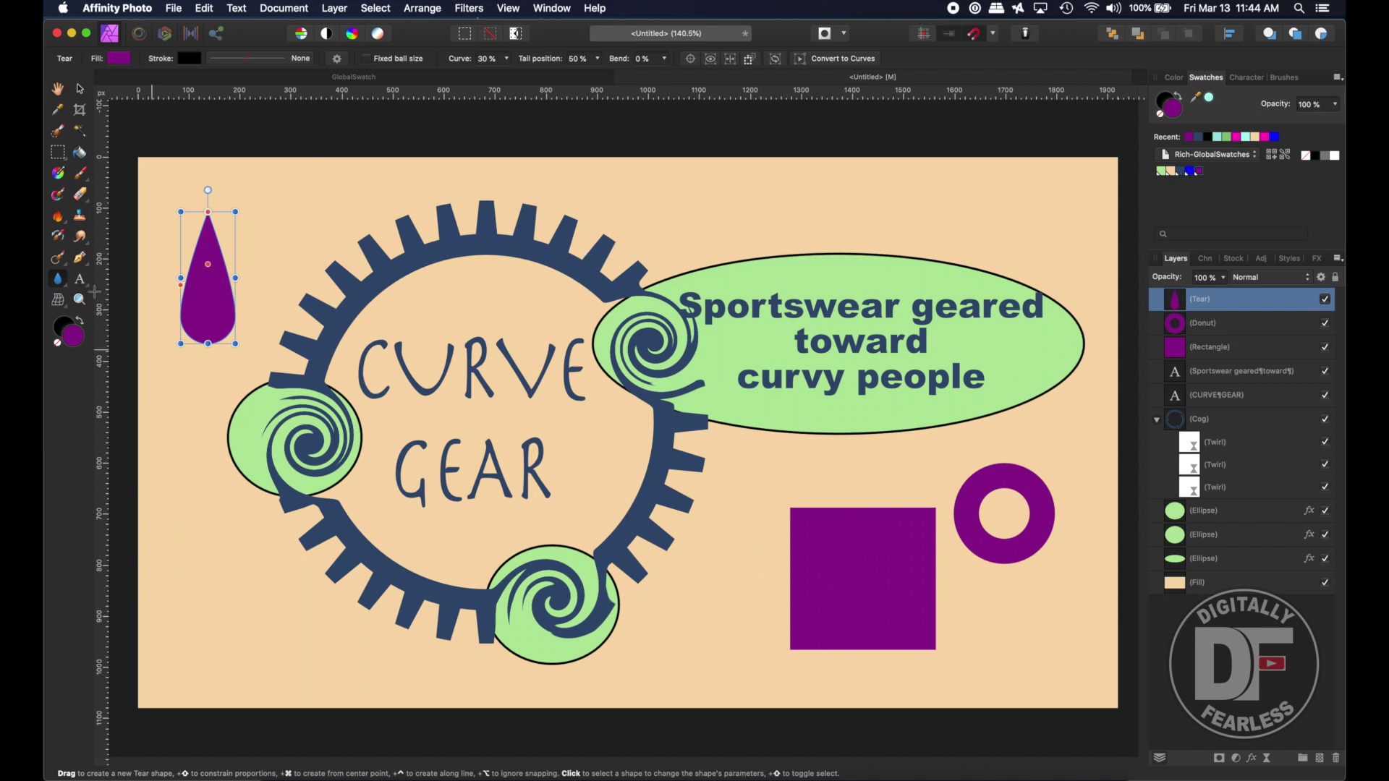
Check the purple swatch against the tear and donut shapes, and deselect everything
left_click(80, 89)
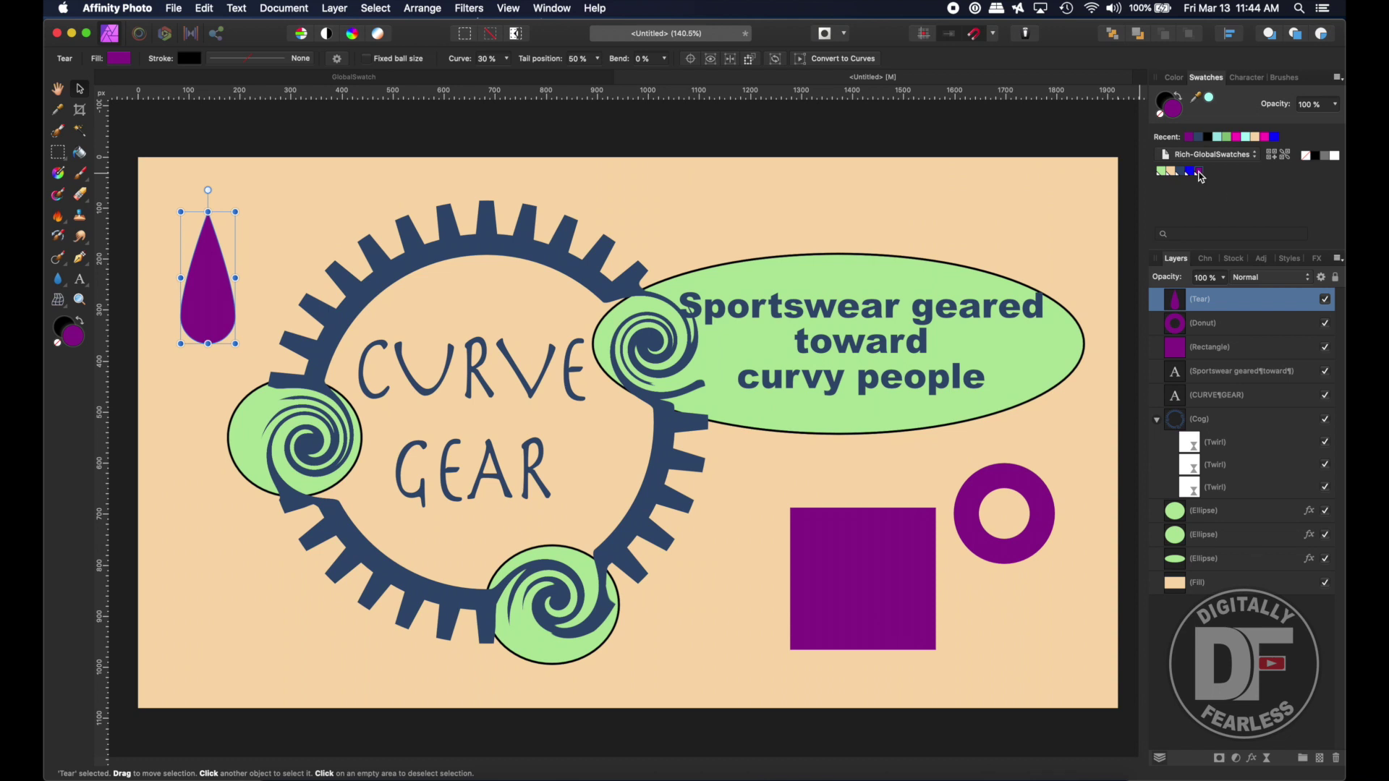
left_click(1025, 485)
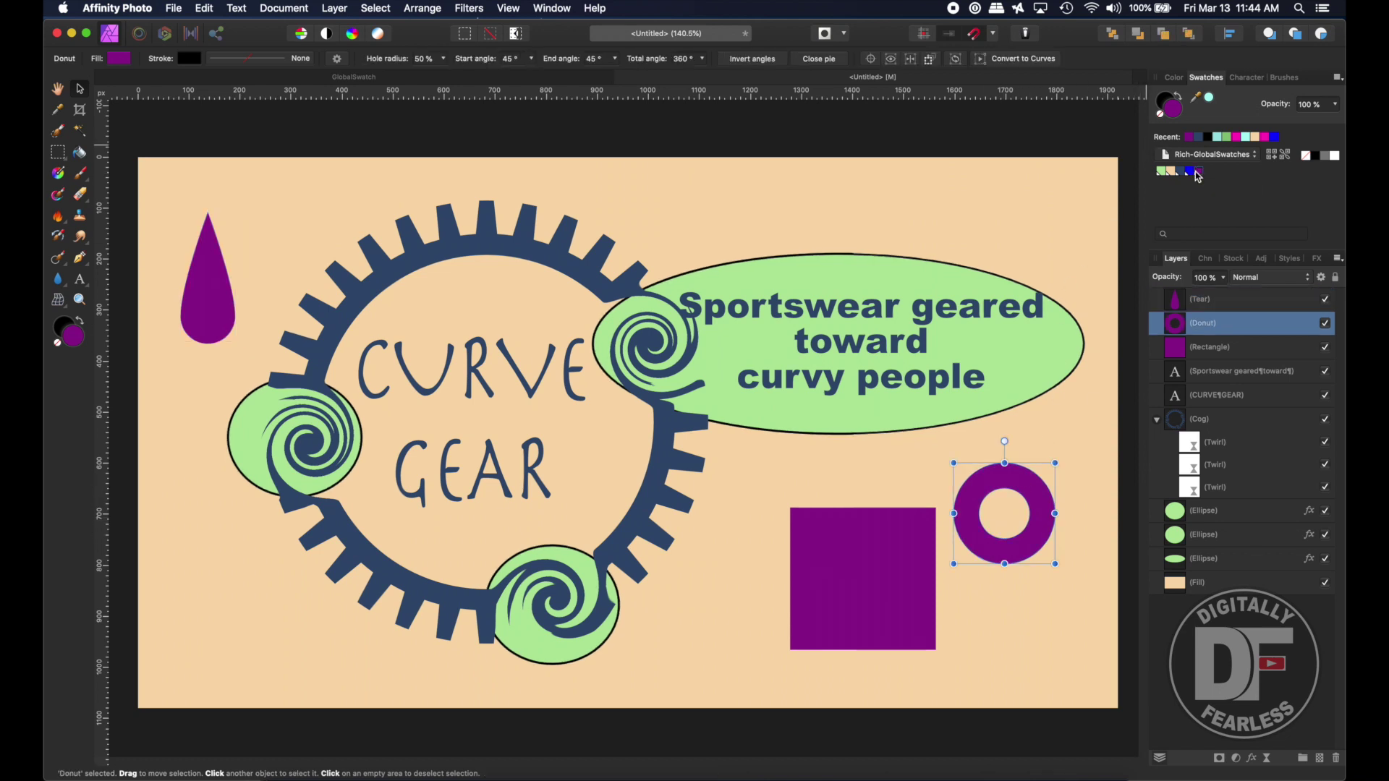
left_click(61, 89)
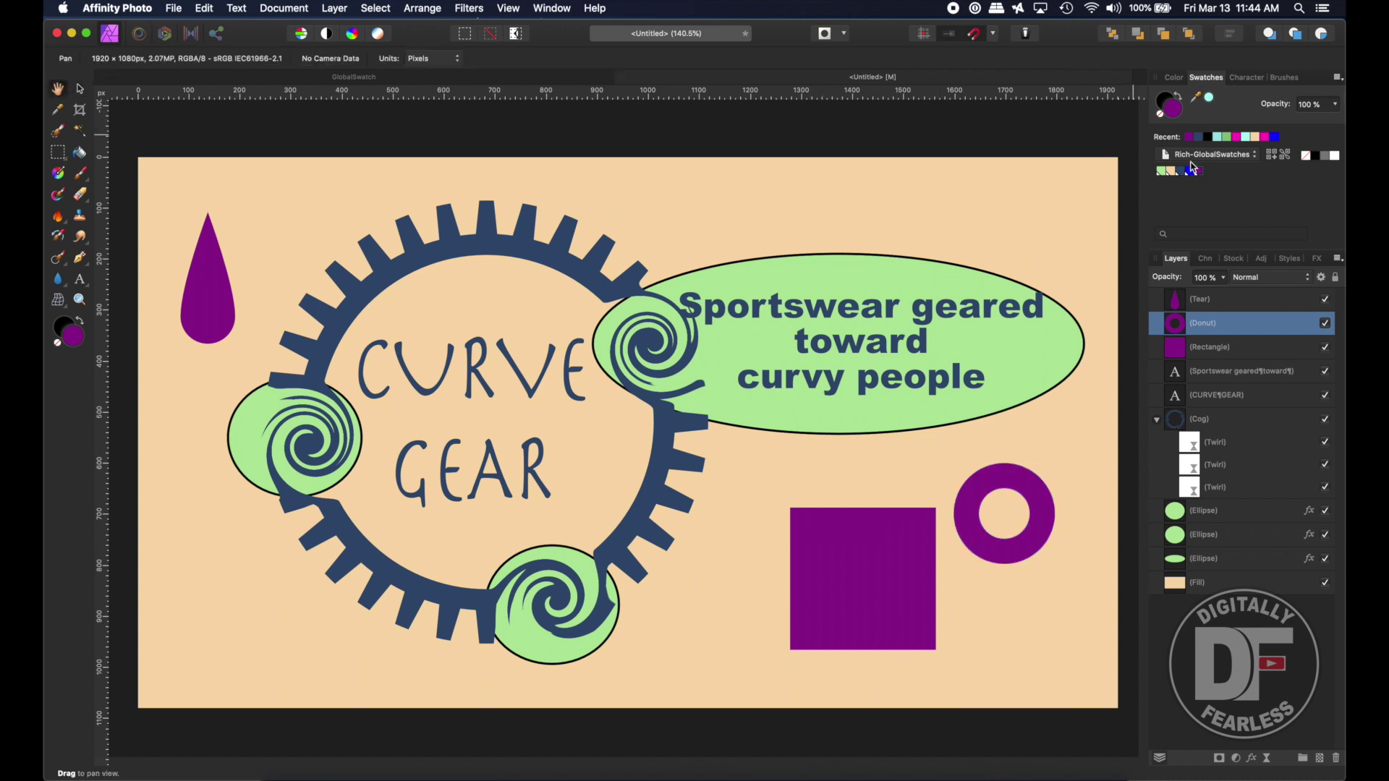
key("super+d")
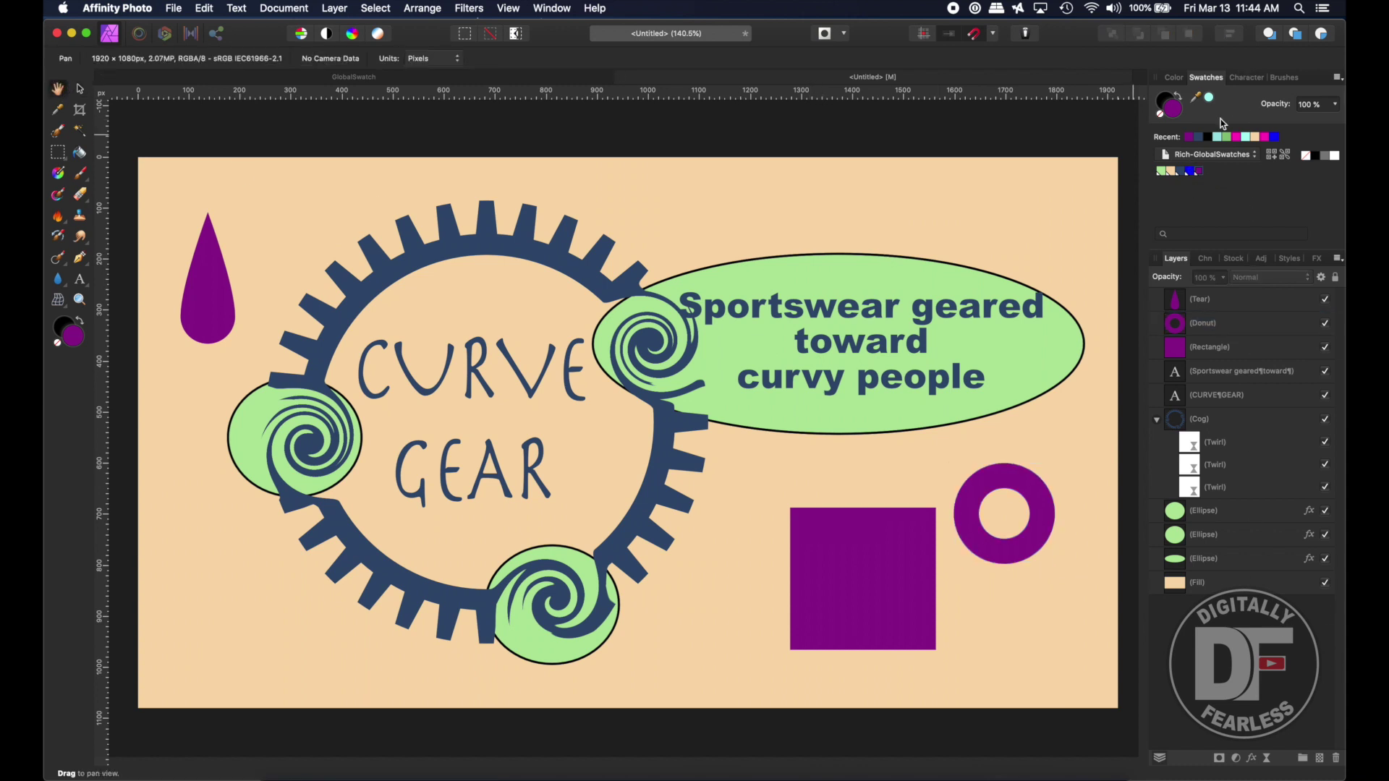
Recolour the purple global swatch to a dark red, about H 346, S 100, L 29, and leave nothing selected
left_click(1200, 173)
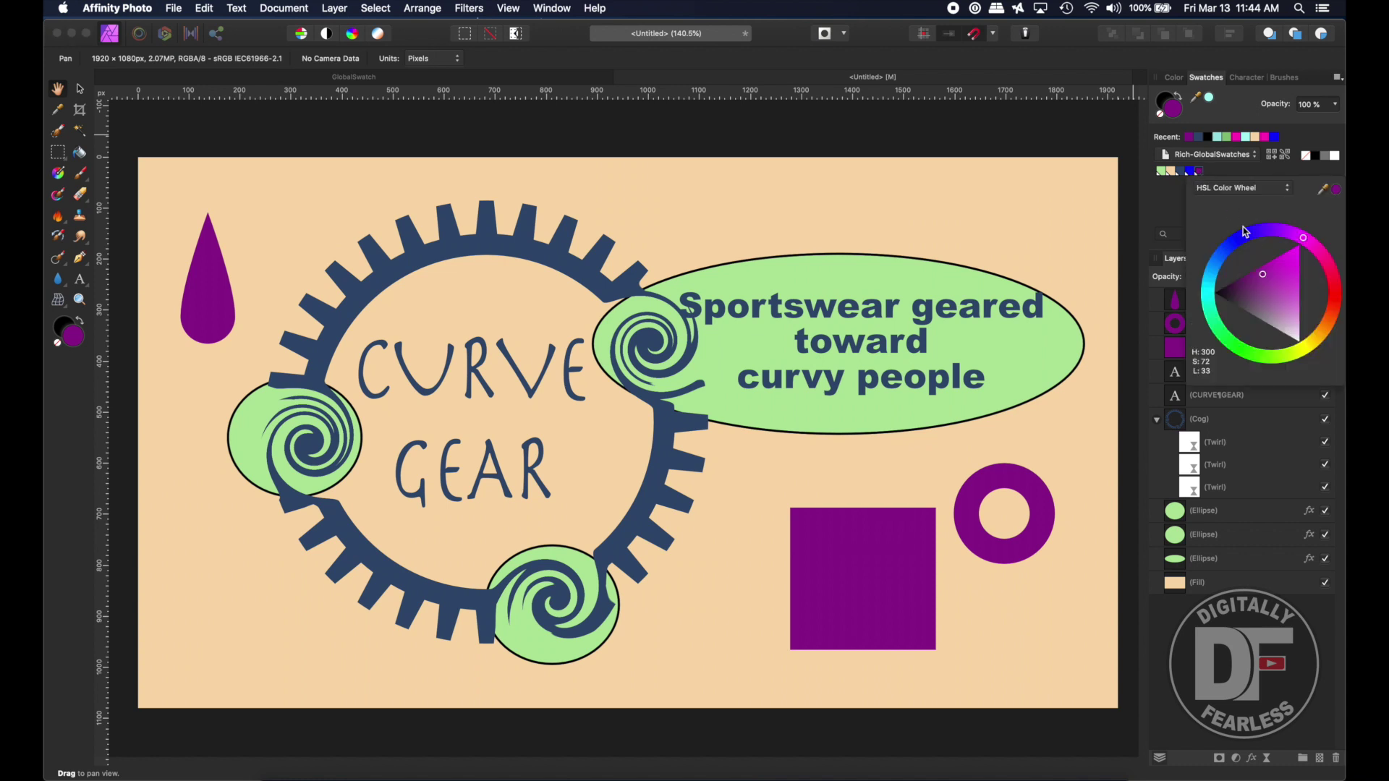
mouse_move(1223, 276)
left_mouse_down()
mouse_move(1222, 329)
mouse_move(1230, 261)
mouse_move(1257, 233)
mouse_move(1213, 259)
mouse_move(1262, 380)
mouse_move(1337, 304)
mouse_move(1336, 282)
mouse_move(1323, 322)
mouse_move(1344, 311)
mouse_move(1335, 288)
mouse_move(1263, 271)
mouse_move(1287, 268)
left_mouse_up()
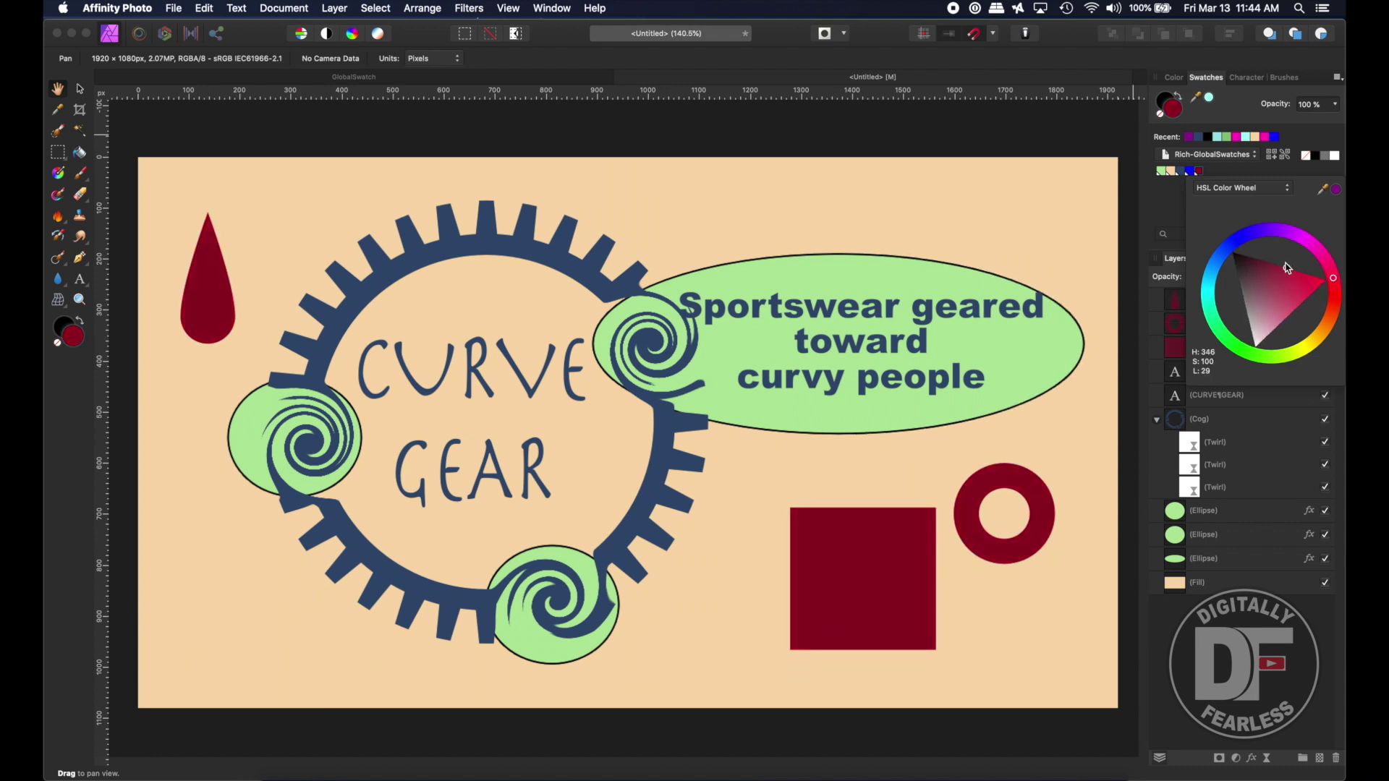
left_click(79, 88)
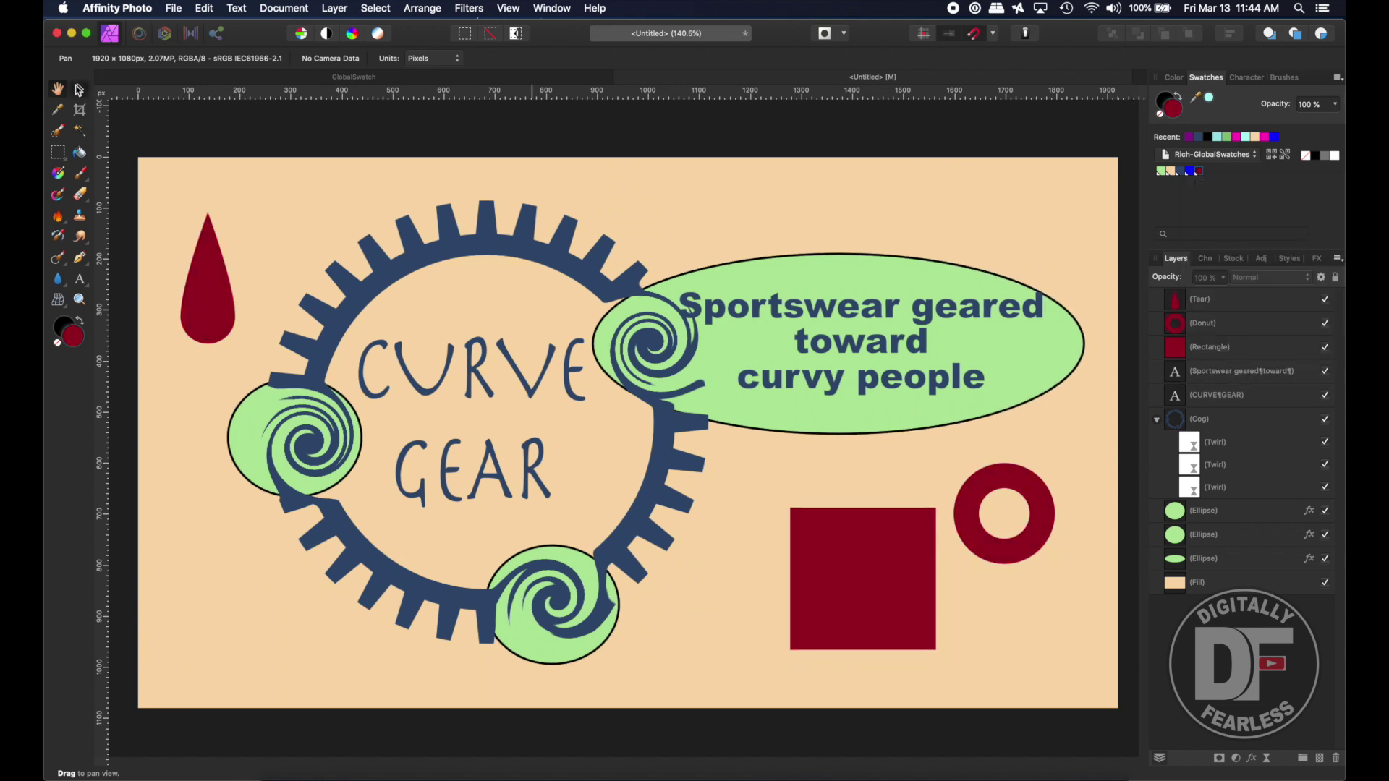
left_click(167, 123)
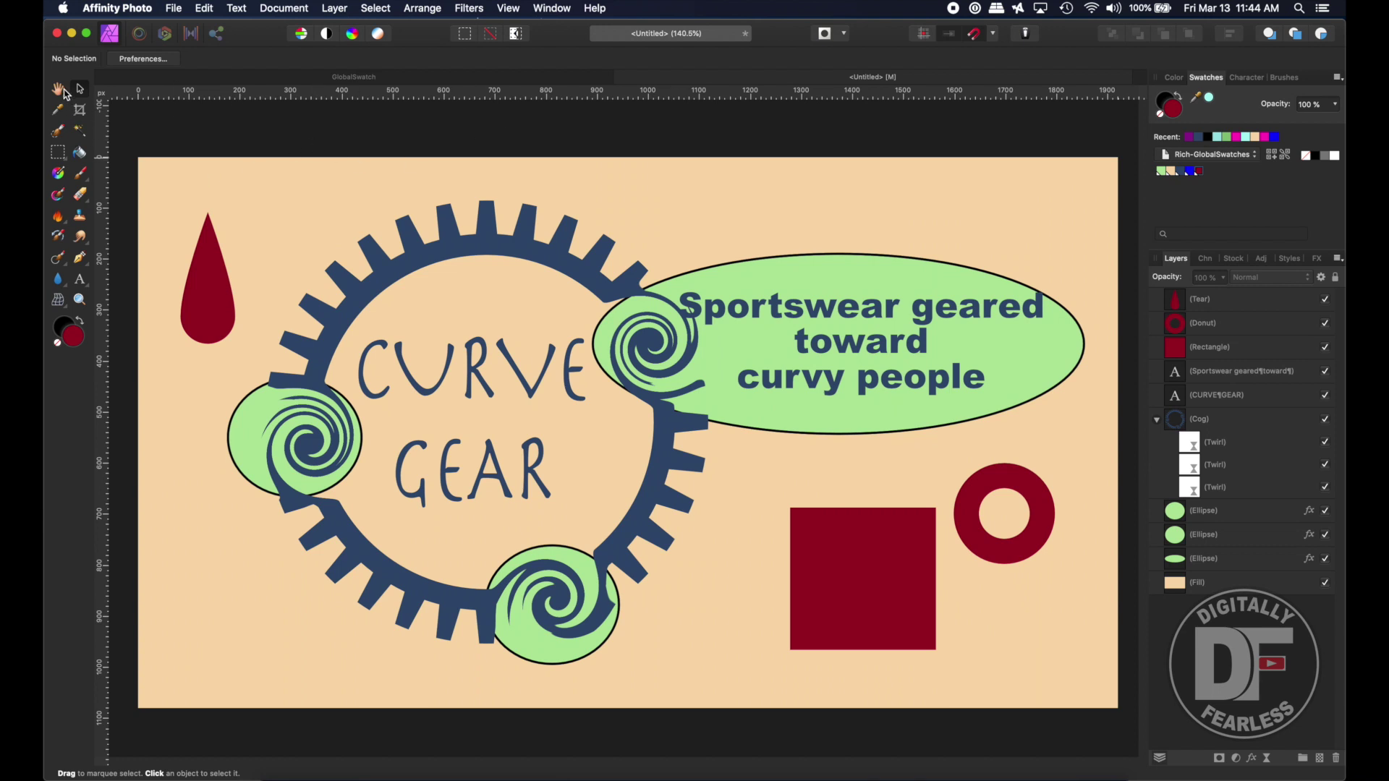
Set the cog's number of teeth to 48 and deselect it
left_click(455, 239)
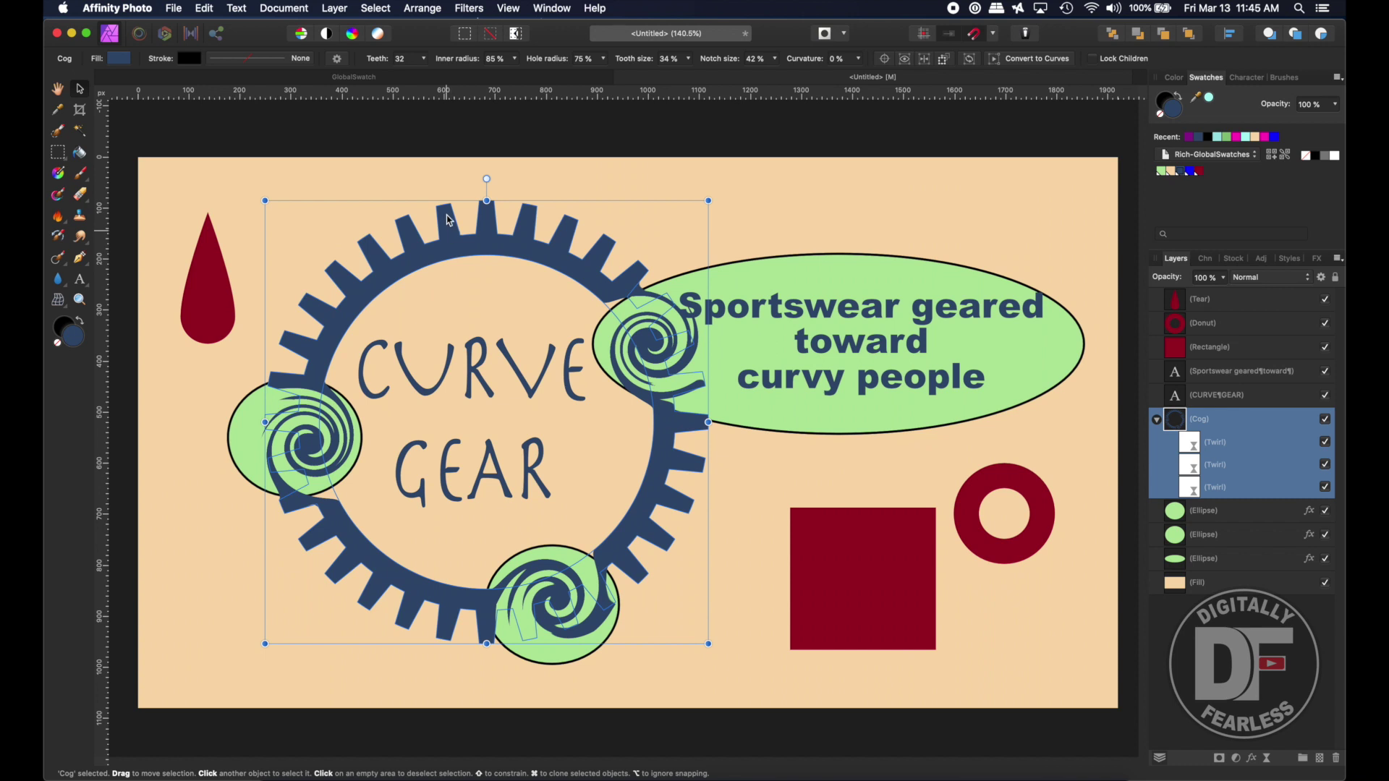
left_click(423, 61)
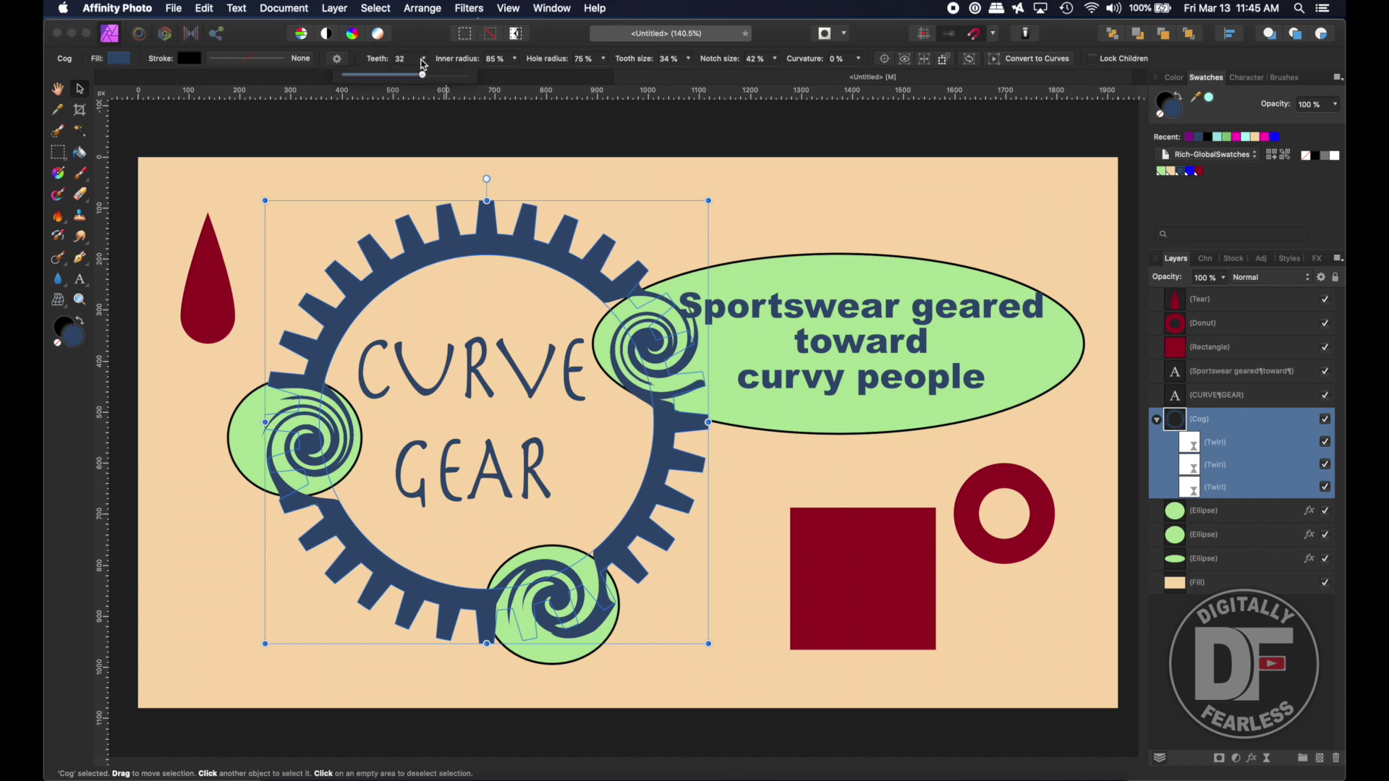
left_click_drag(425, 74, 489, 69)
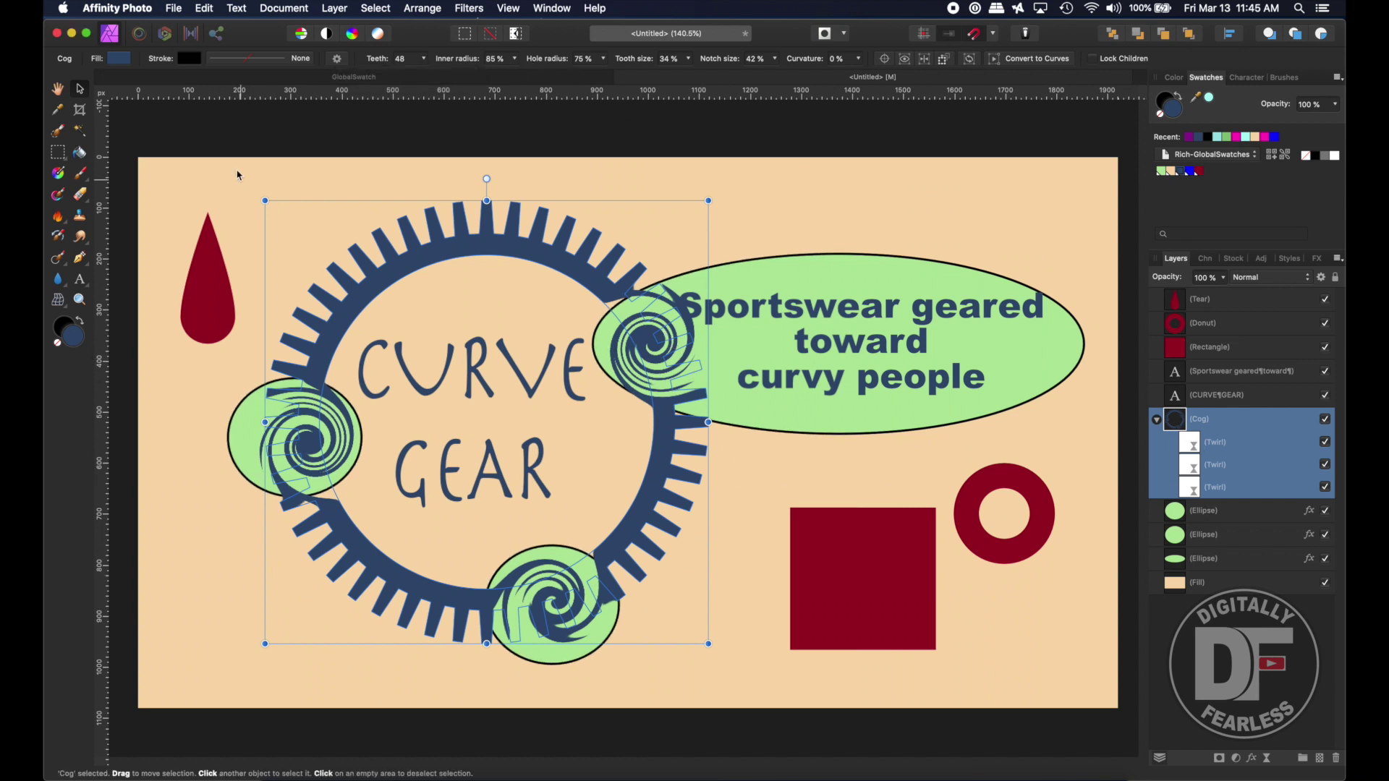
left_click(288, 140)
Add a live Lens Distortion filter of 11 % to the cog and shift its distortion centre on the canvas
left_click(539, 228)
left_click(1234, 632)
left_click(1245, 420)
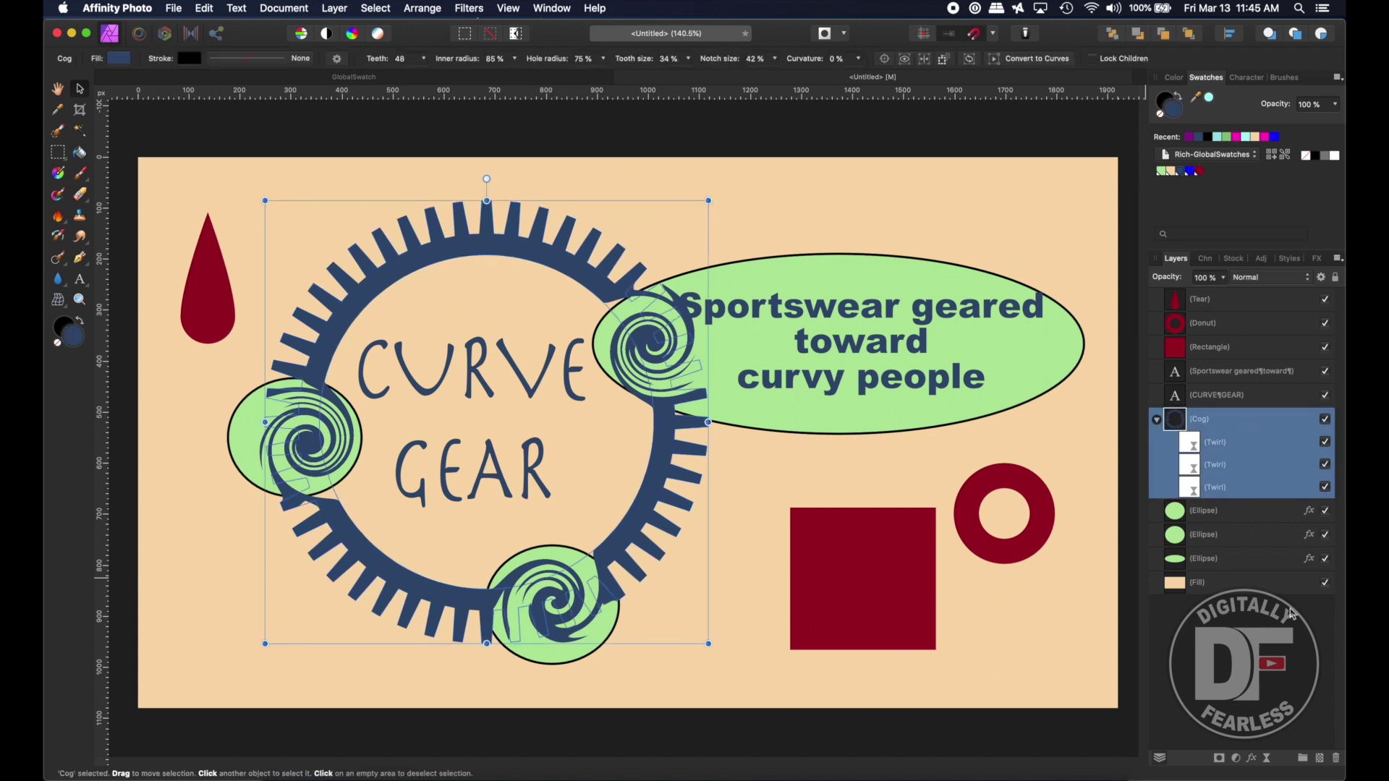
left_click(1267, 758)
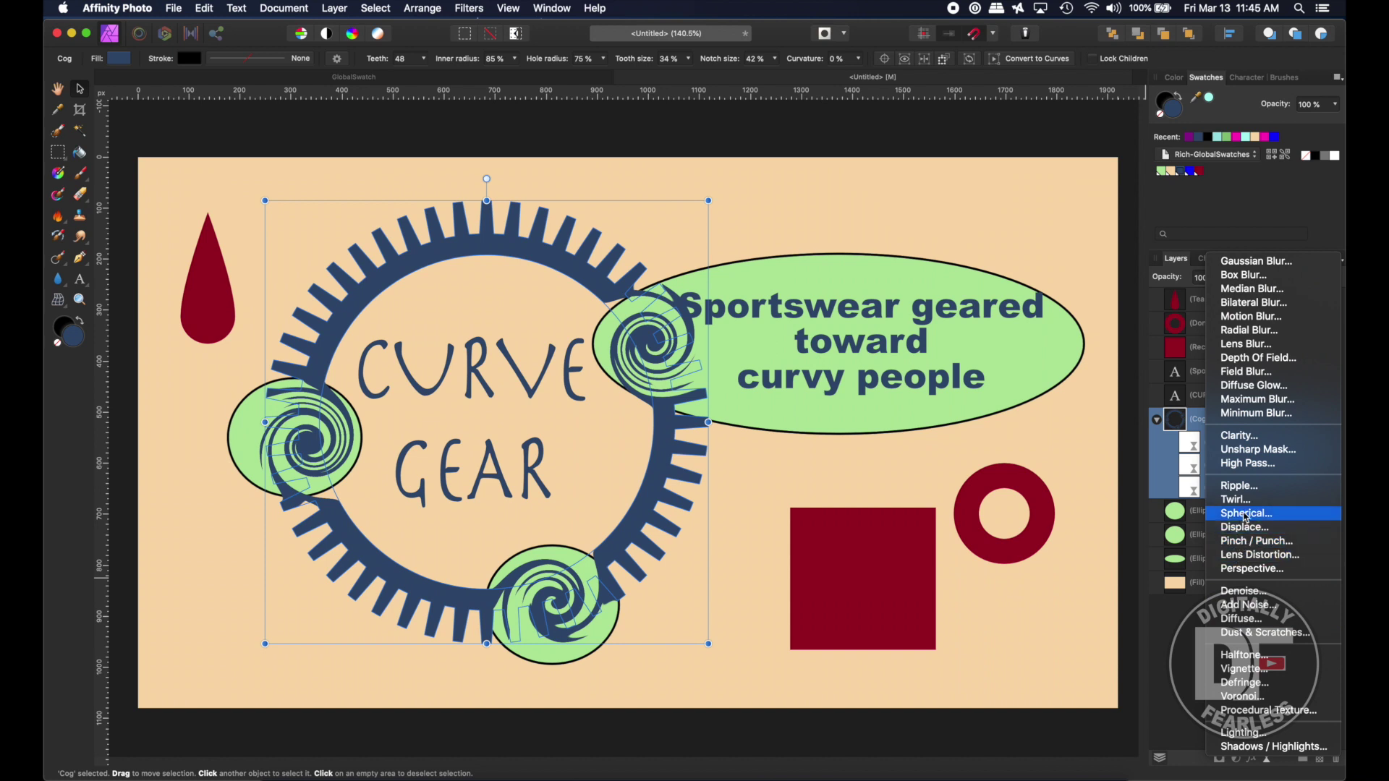
left_click(1239, 555)
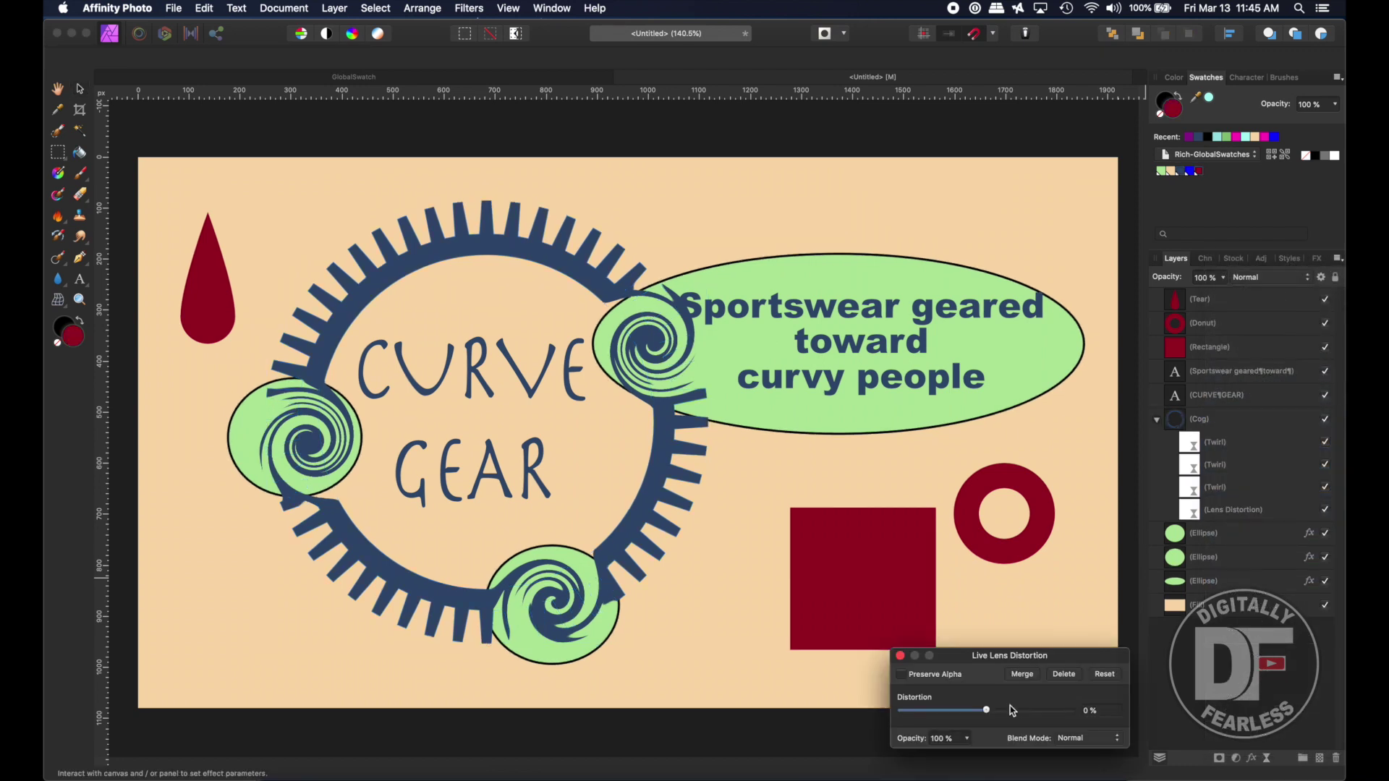
mouse_move(986, 713)
left_mouse_down()
mouse_move(1028, 712)
mouse_move(897, 713)
mouse_move(1008, 700)
mouse_move(997, 705)
left_mouse_up()
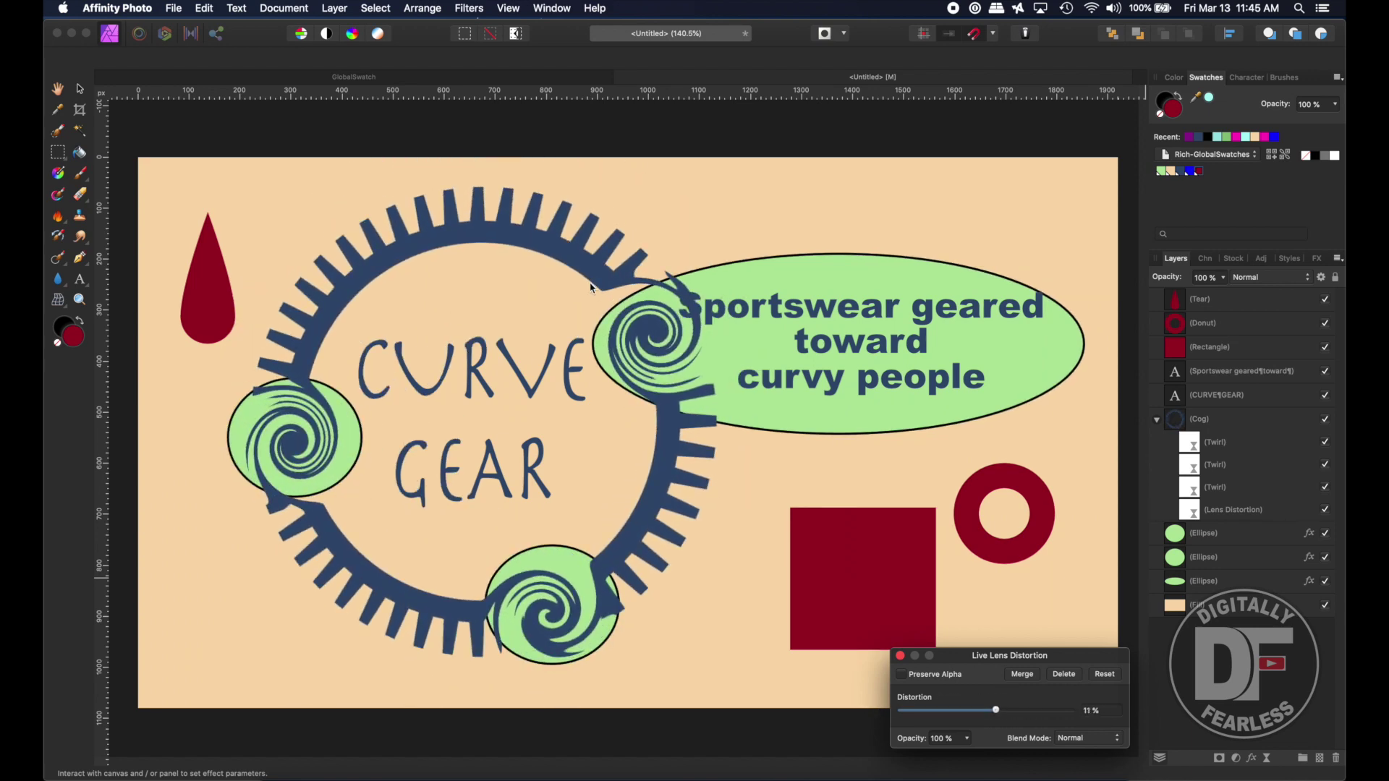
left_click_drag(579, 257, 274, 364)
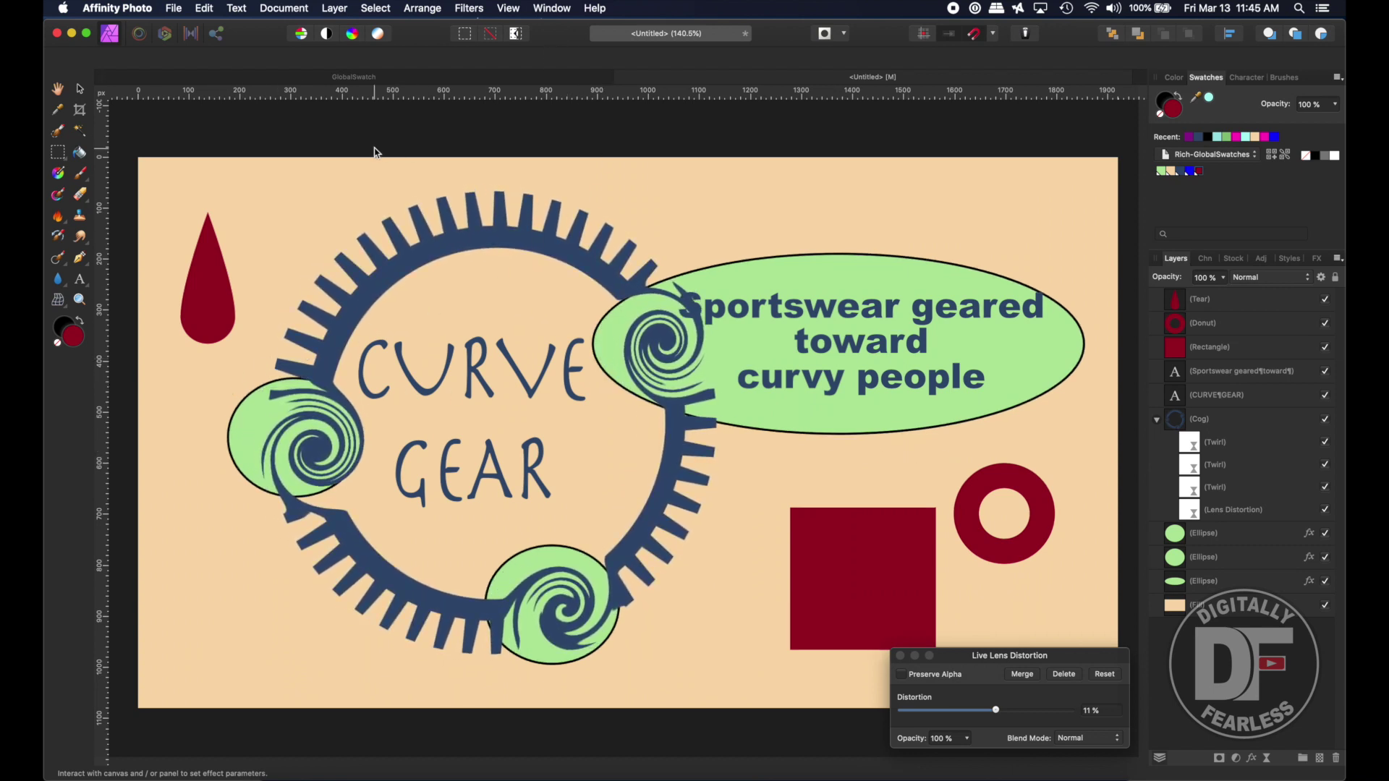
Set the cog's curvature to -100 % and deselect it
left_click(81, 88)
left_click(1182, 424)
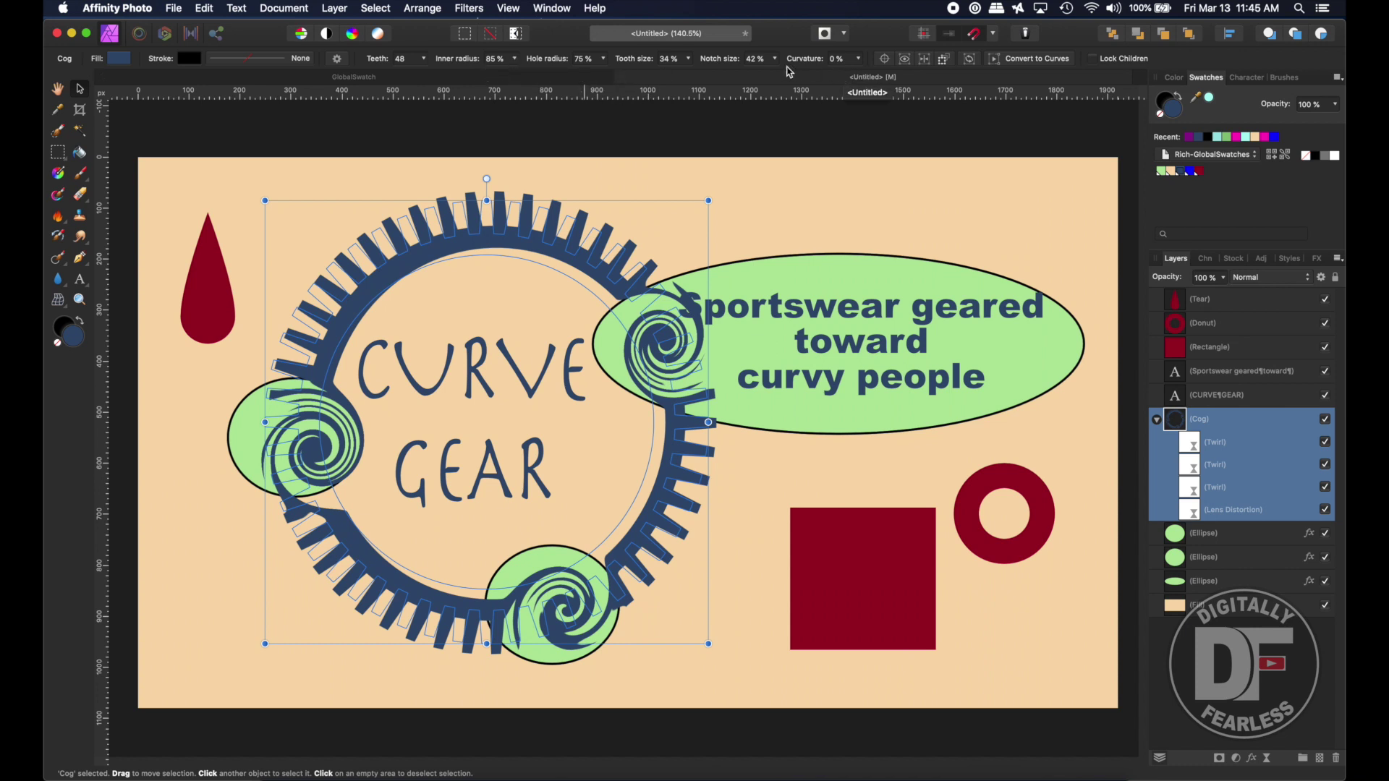
left_click(858, 58)
left_click_drag(858, 74, 786, 84)
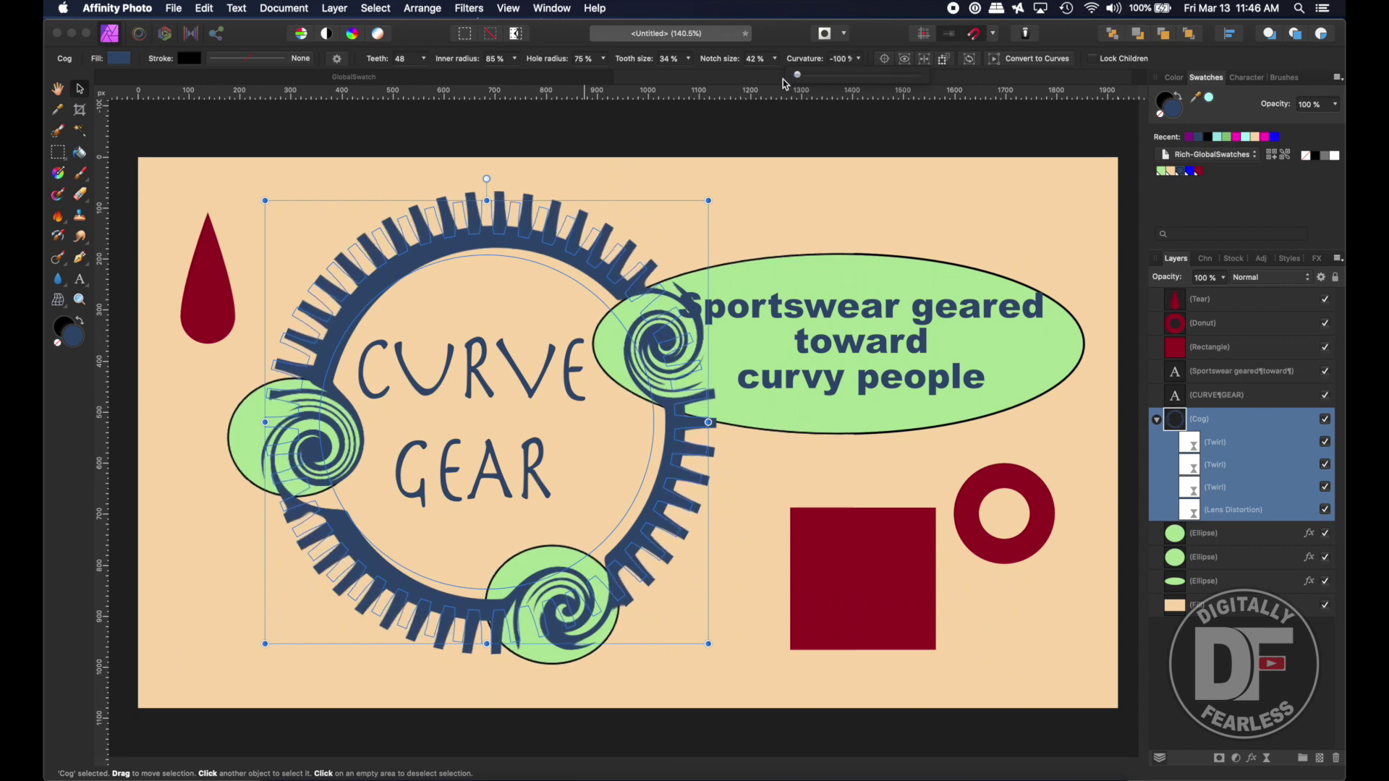
left_click(332, 152)
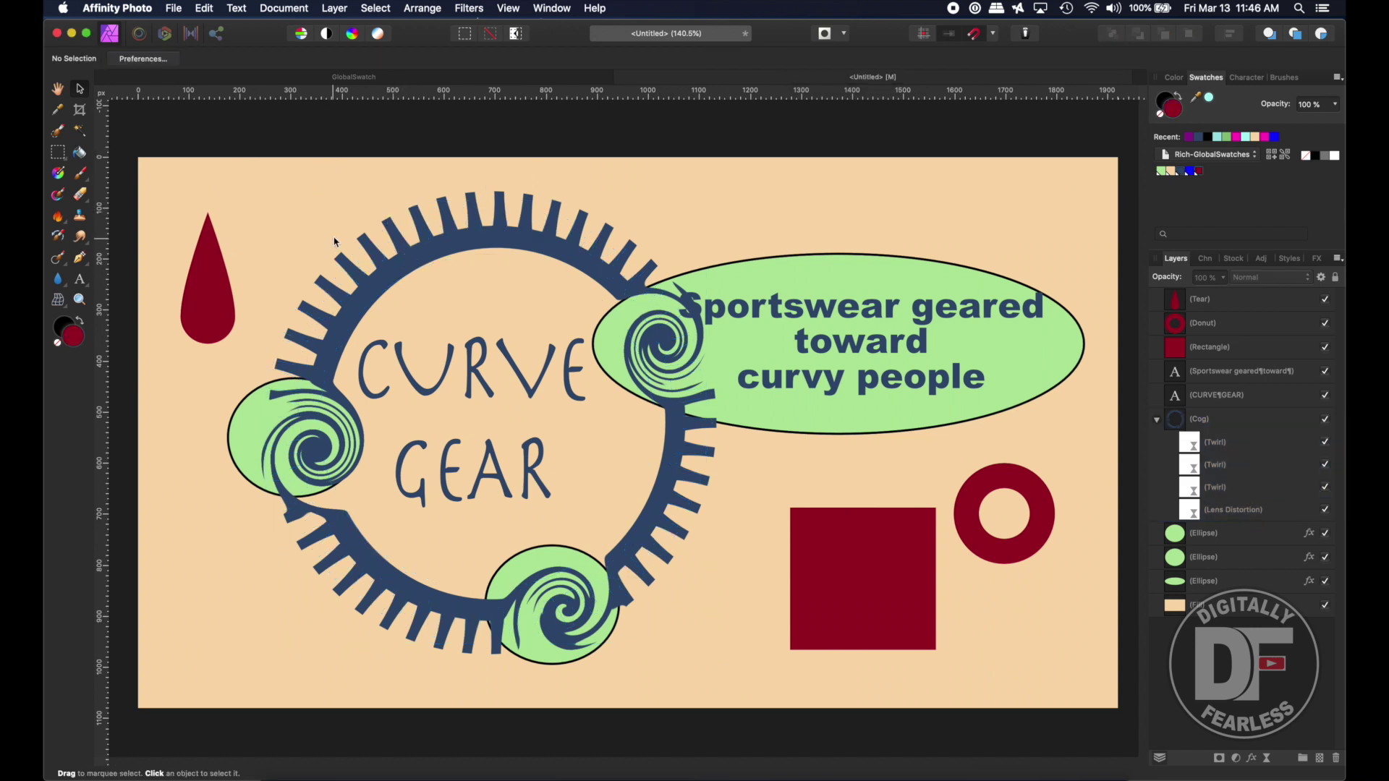
Set the cog's notch size to 100 %, deselect it and switch to the Pan tool
left_click(1183, 425)
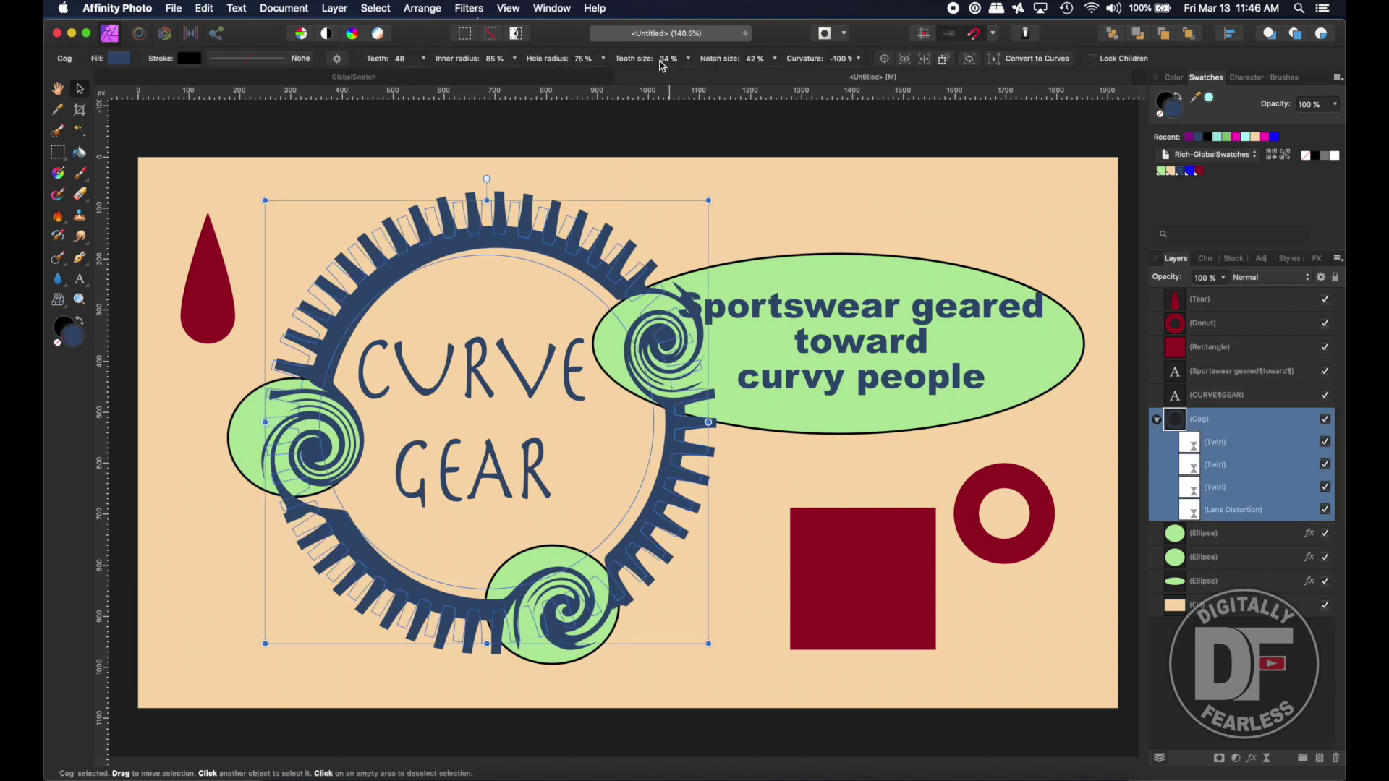
left_click(775, 60)
left_click_drag(773, 74, 695, 87)
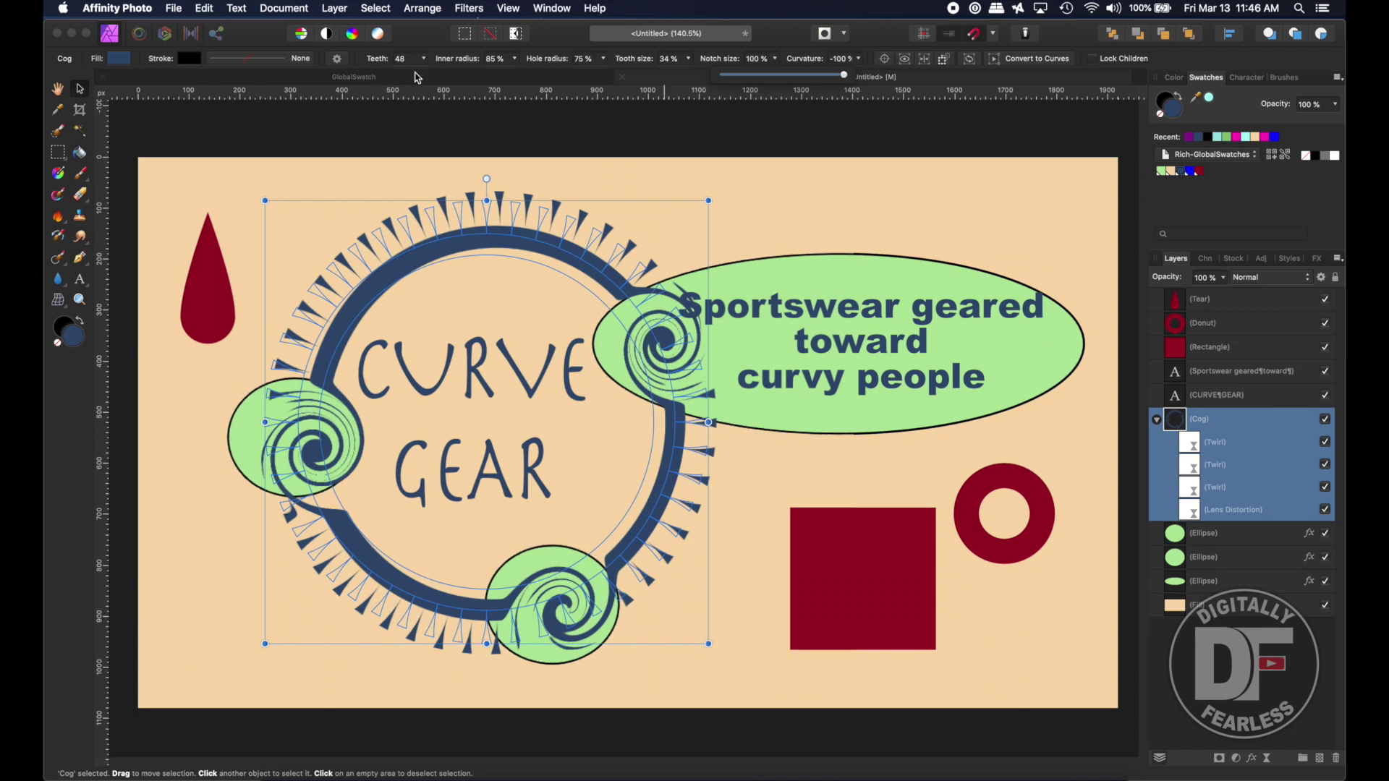
left_click(323, 149)
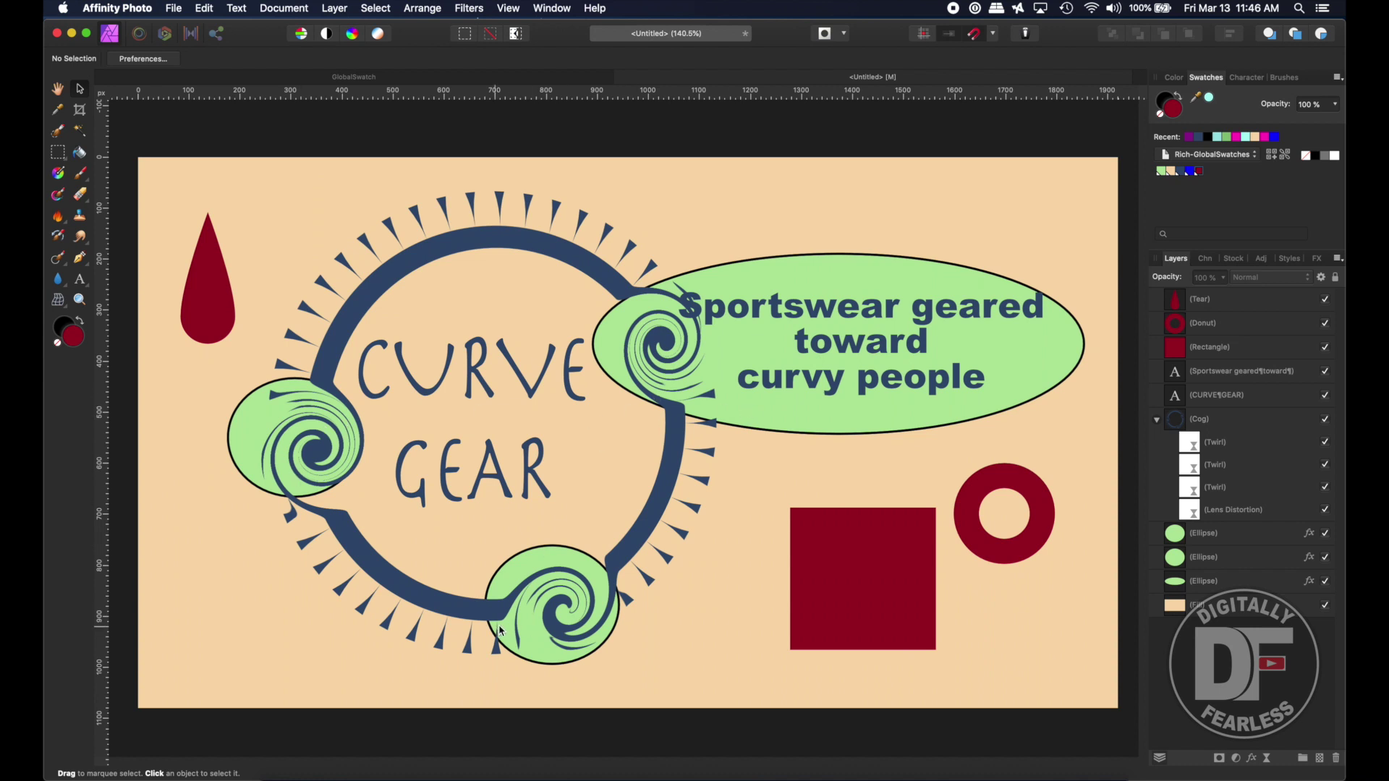
left_click(58, 88)
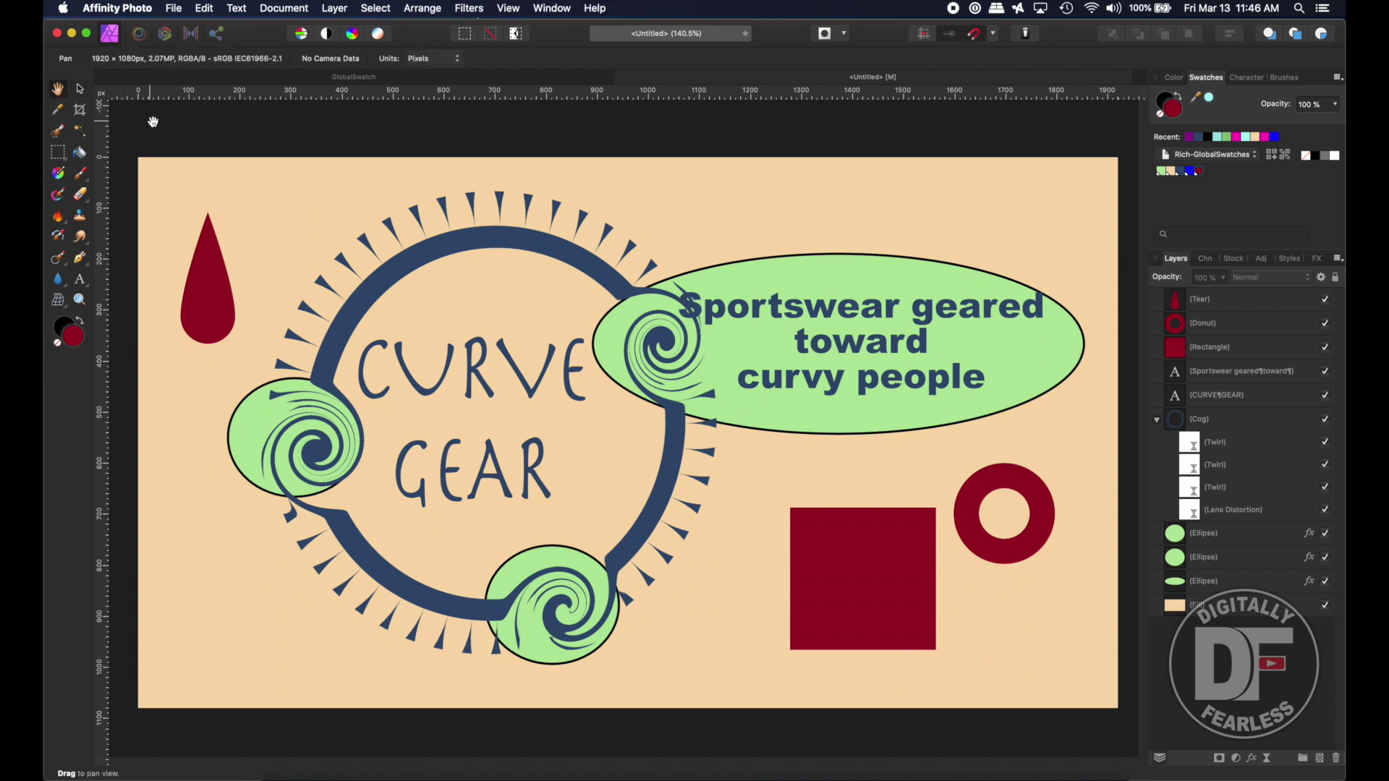